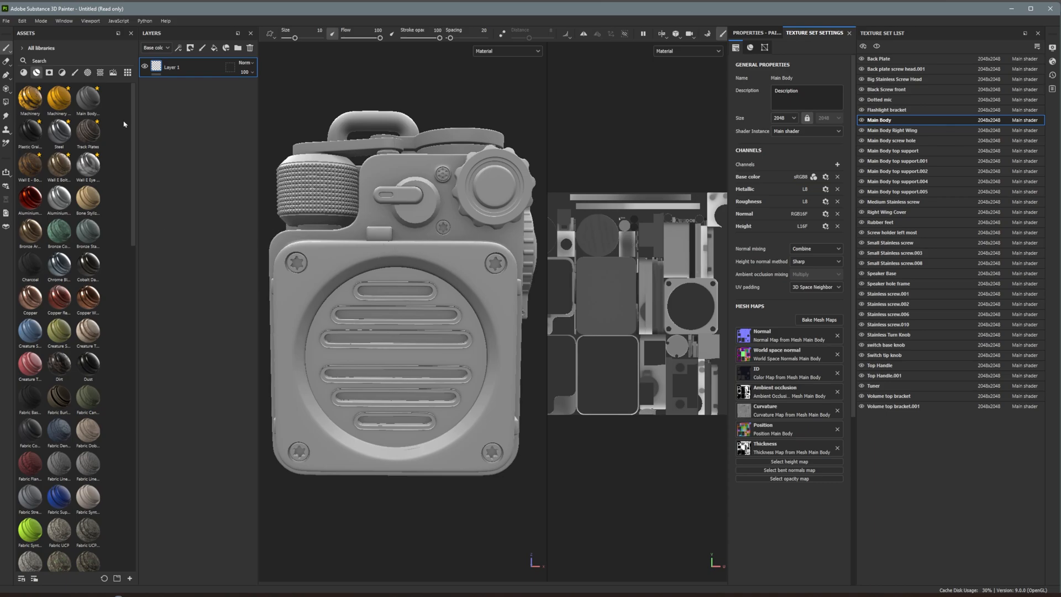
- Apply the Main Body smart material from the assets to the radio's main body
drag(86, 103, 397, 298)
scroll(426, 301, up, 5)
- Try the starred Plastic Grainy Soft smart material on the tuner knob, then remove its layer
mouse_move(35, 138)
drag(35, 138, 450, 220)
scroll(452, 281, up, 3)
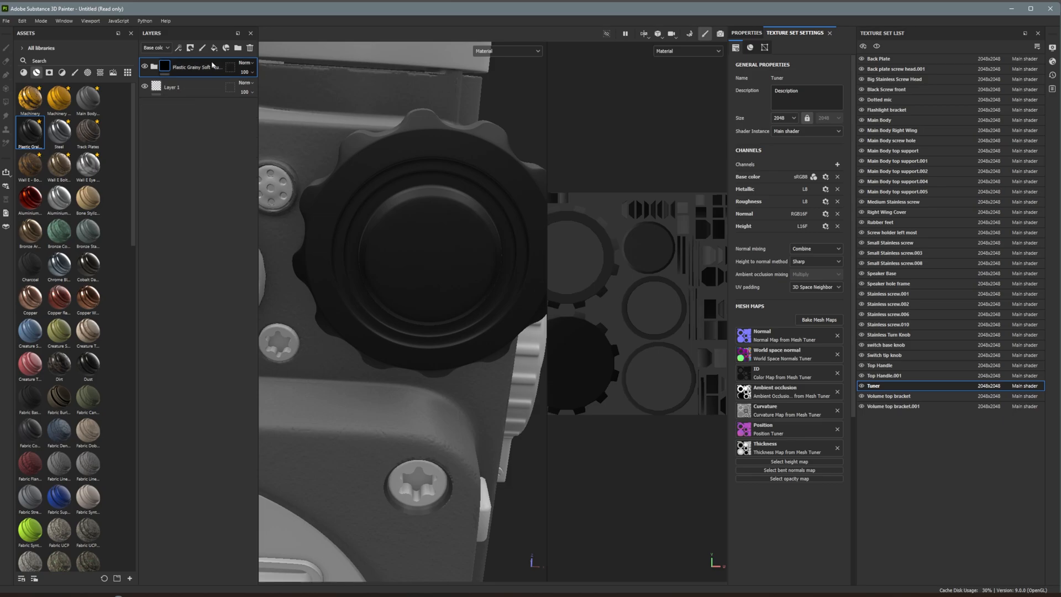
key(Delete)
- Search the asset library for "plas" to find plastic materials
click(34, 61)
text(plas)
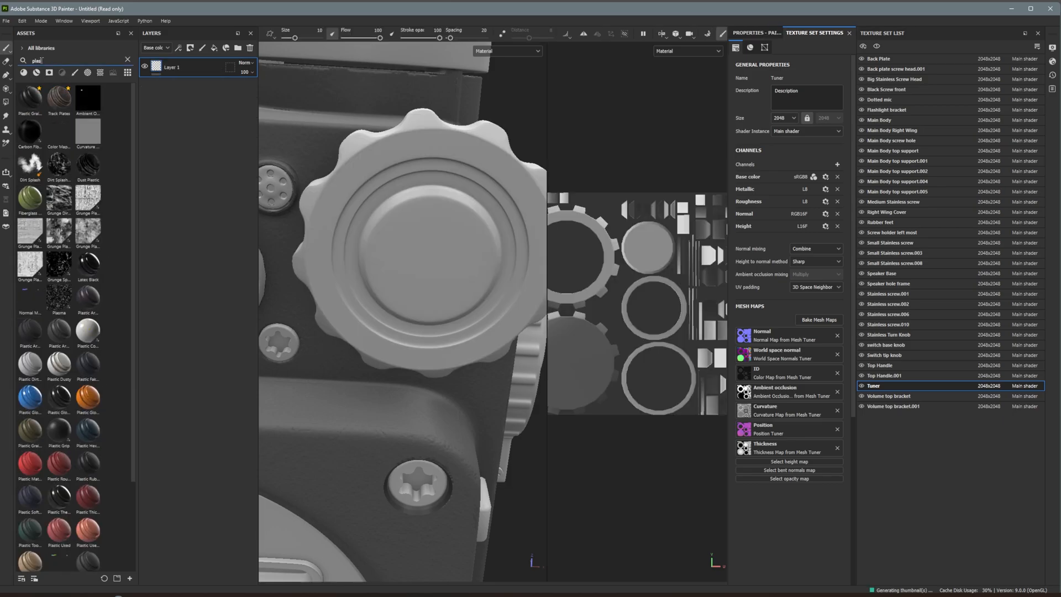
mouse_move(96, 304)
- Try the Plastic Grip material on the tuner knob, then delete its layer
mouse_move(59, 434)
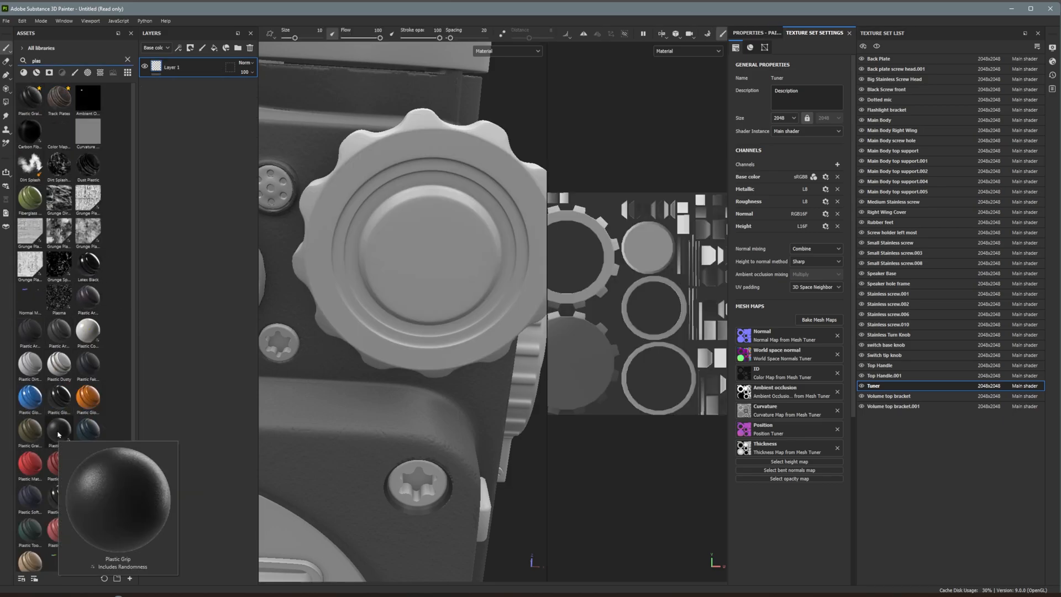
drag(59, 435, 441, 202)
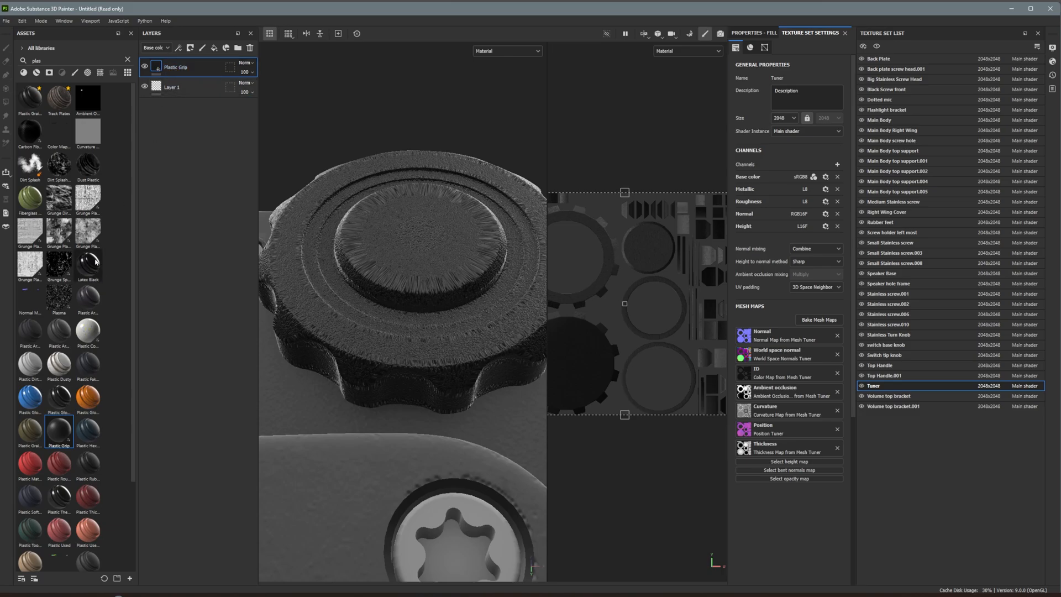
click(199, 69)
key(Delete)
- Apply the Plastic Armor Simple smart material to the tuner knob and add that material to the favorites
scroll(635, 406, down, 3)
scroll(630, 402, up, 2)
drag(59, 333, 388, 294)
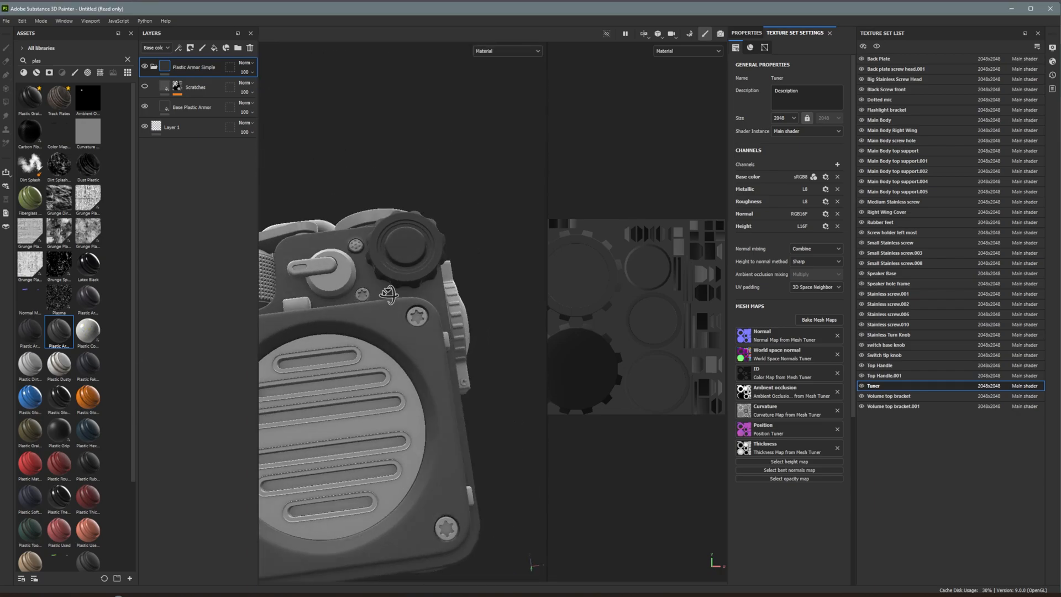
right_click(57, 337)
click(88, 389)
- Apply Plastic Armor Simple to the switch base knob and the switch tip knob, and show only the 3D view
click(336, 279)
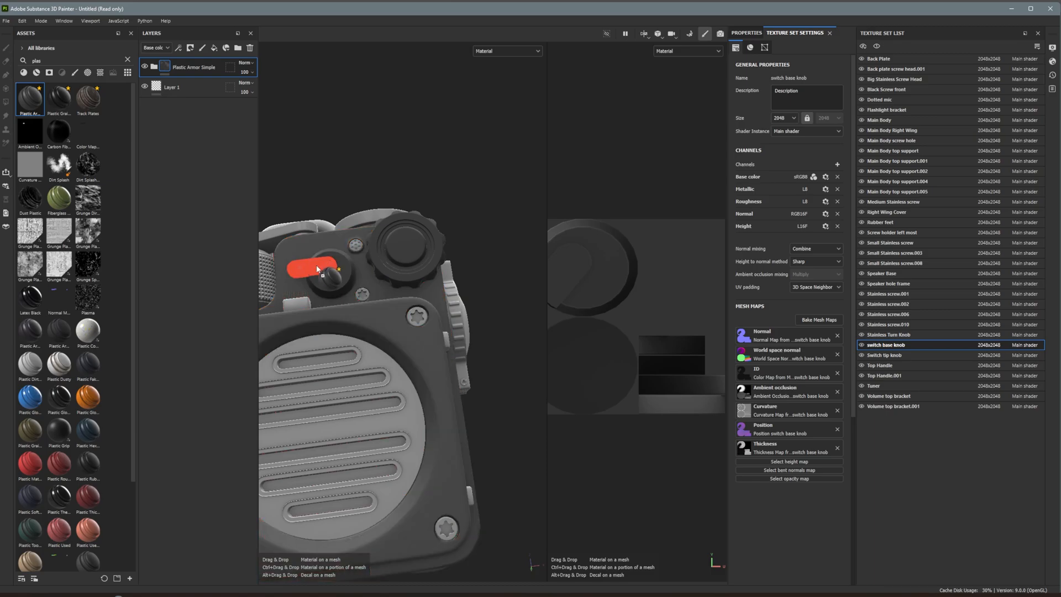
click(643, 34)
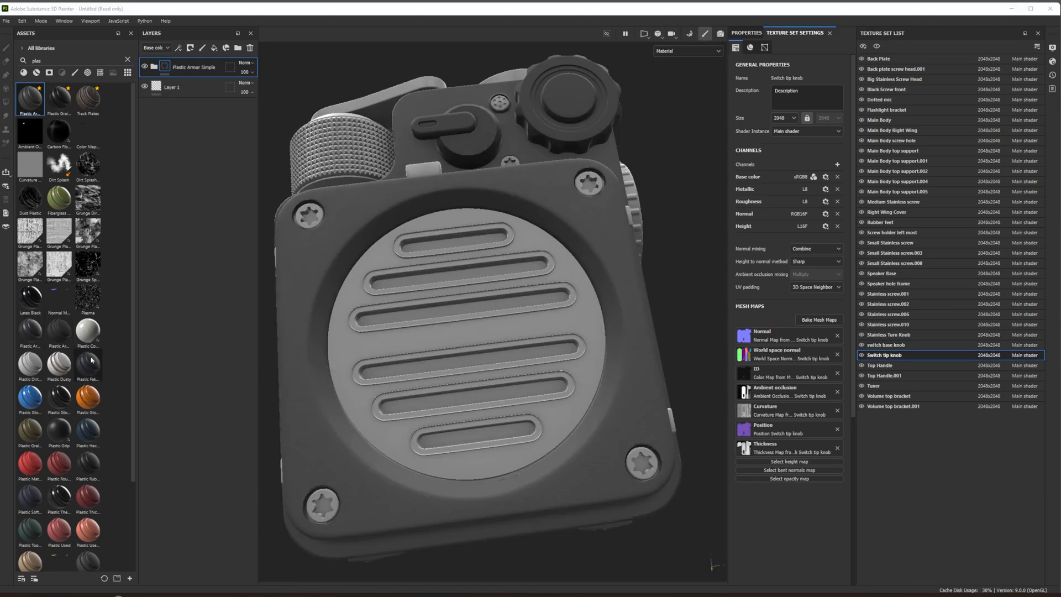
- Try the Plastic Grip material on the speaker base, then undo it
drag(63, 435, 410, 342)
scroll(502, 301, up, 4)
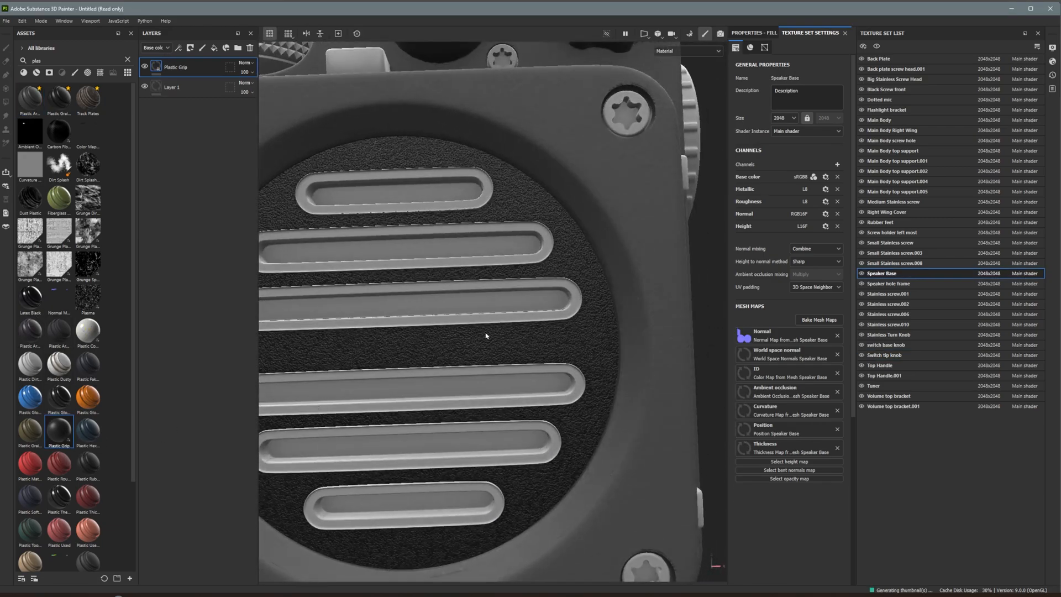
key(ctrl+z)
- Apply the Plastic Fake Leather smart material to both the speaker base and the speaker hole frame
mouse_move(59, 333)
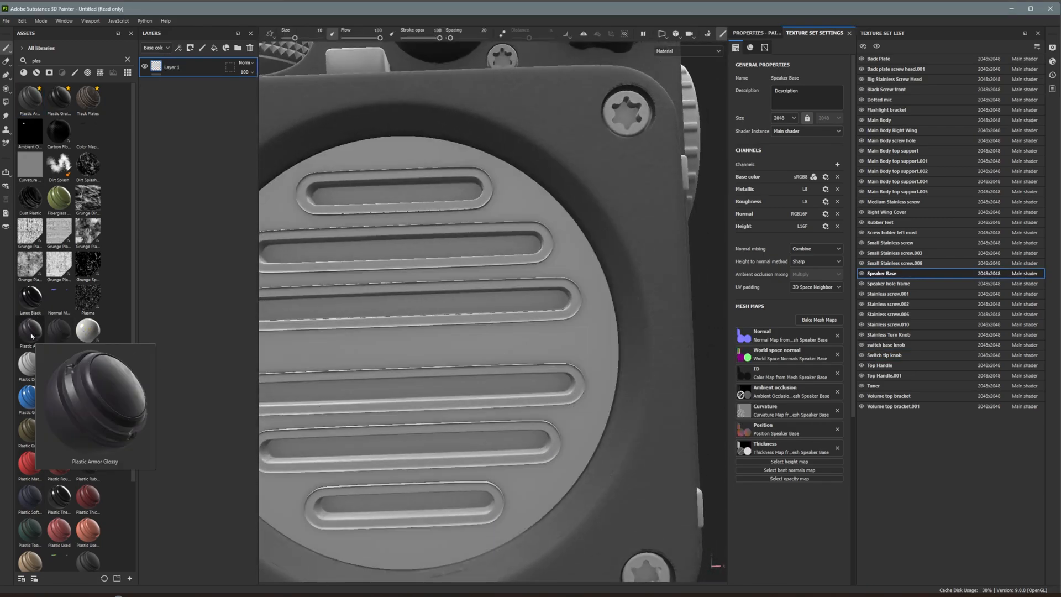
scroll(83, 331, down, 1)
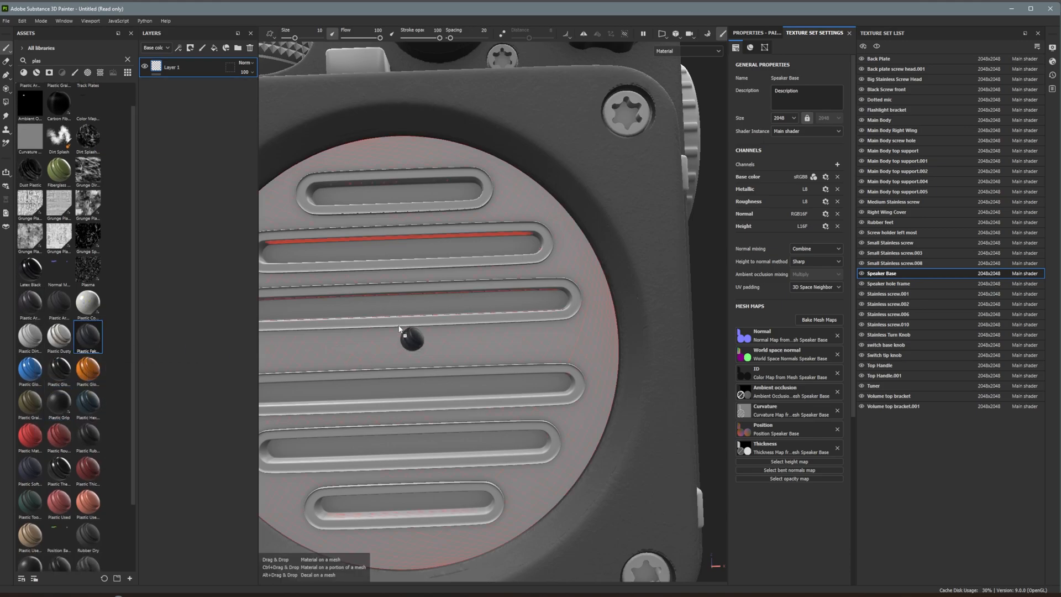
drag(368, 346, 372, 346)
scroll(611, 322, up, 3)
alt+drag(611, 322, 531, 221)
scroll(403, 293, down, 5)
scroll(409, 293, up, 5)
drag(88, 335, 518, 291)
- Examine the speaker grille's fake leather surface from several angles, with the speaker hole frame hidden and shown
scroll(488, 306, down, 5)
scroll(362, 298, up, 4)
alt+drag(398, 309, 497, 347)
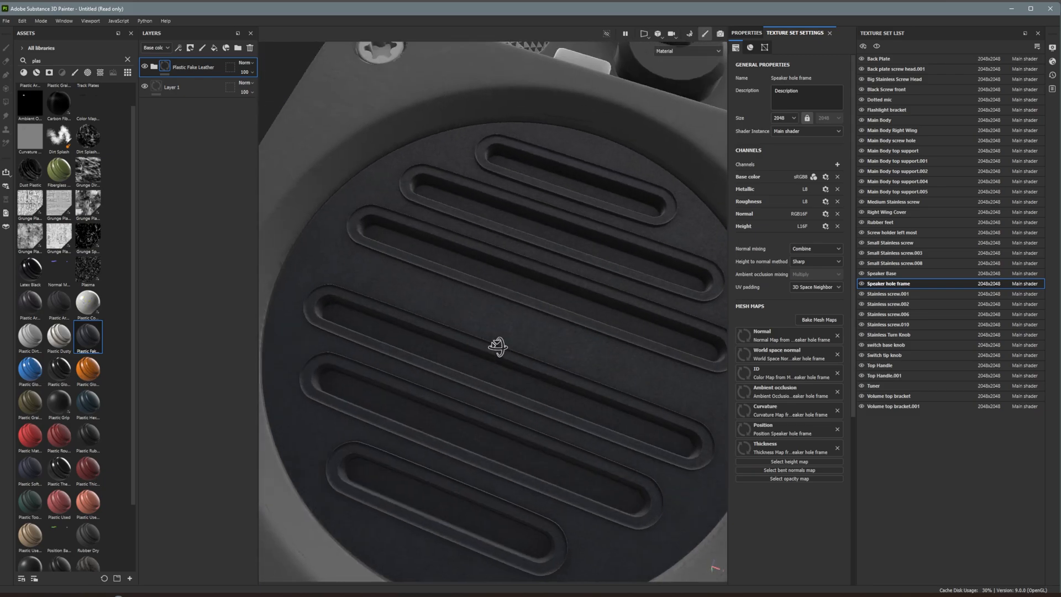
scroll(553, 353, down, 4)
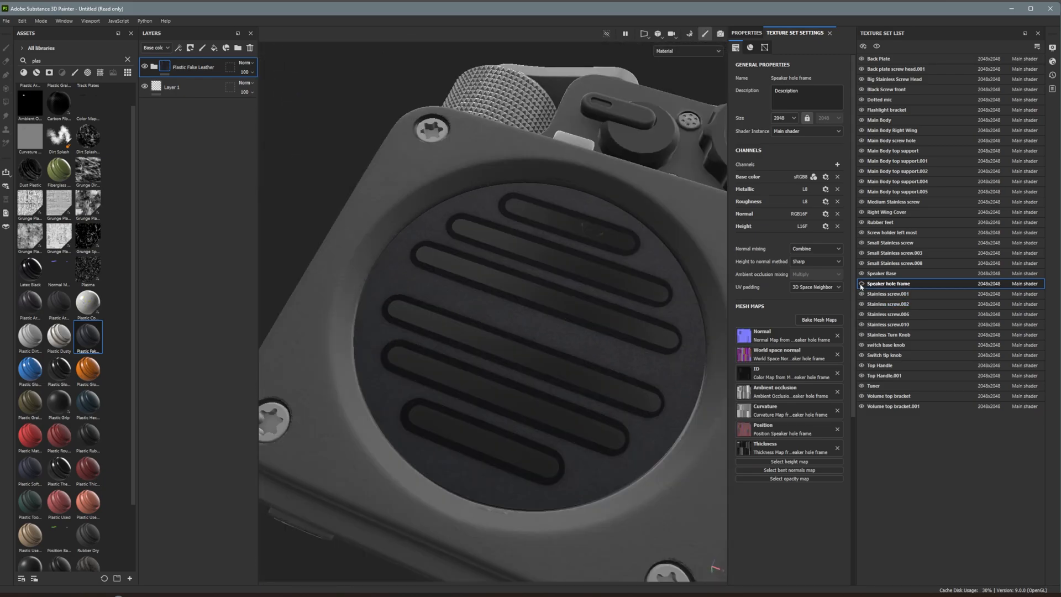
scroll(622, 312, up, 3)
alt+drag(621, 312, 549, 412)
scroll(573, 298, down, 4)
scroll(573, 298, up, 3)
scroll(563, 365, up, 3)
click(861, 284)
scroll(575, 310, down, 3)
mouse_move(575, 309)
alt+mouse_down()
mouse_move(521, 267)
mouse_move(591, 313)
alt+mouse_up()
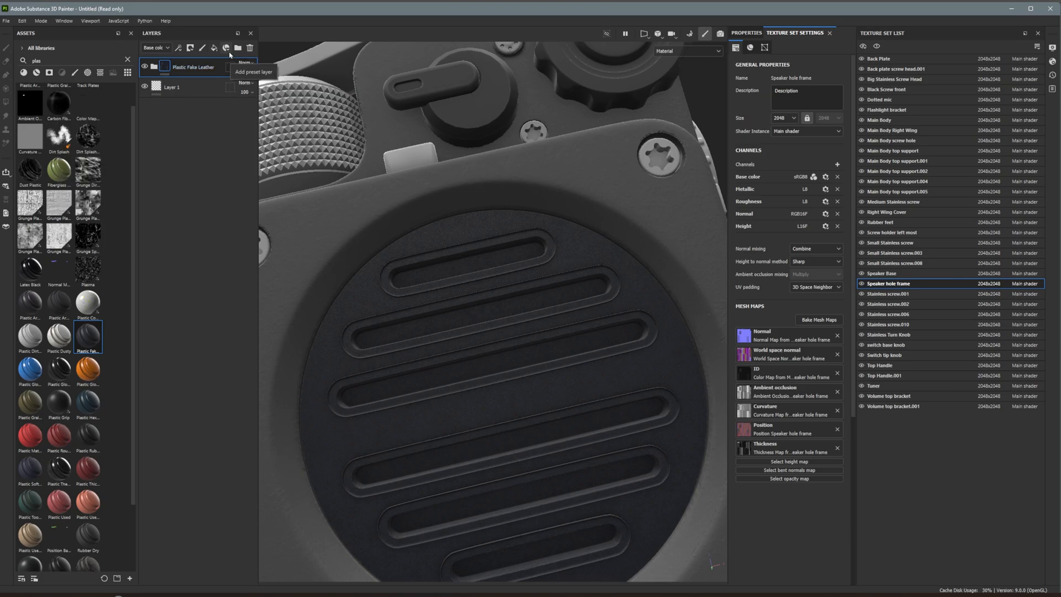
- Try the Carbon Fiber material above the fake leather on the speaker hole frame, then delete its layer
drag(58, 103, 188, 70)
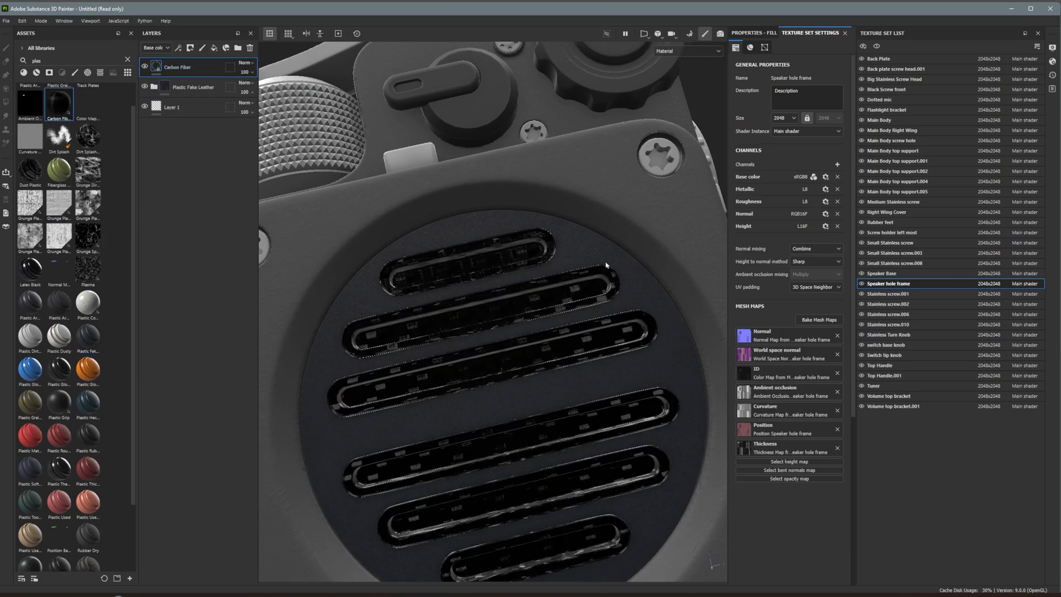
scroll(577, 320, up, 5)
alt+drag(577, 320, 662, 280)
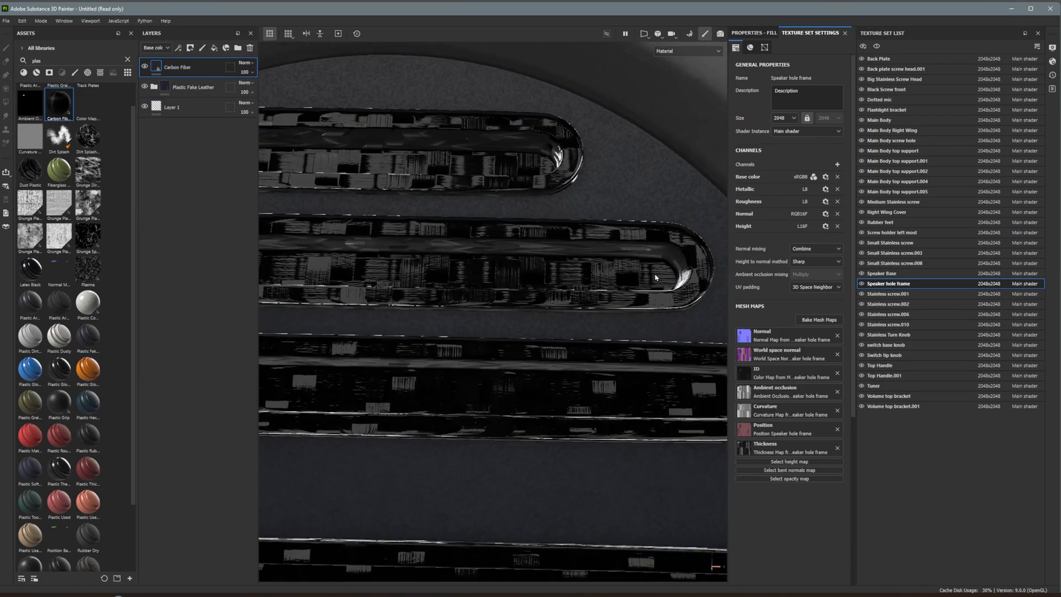
key(Delete)
- Look for "fabric" among the smart materials and textures, then clear the search and browse the whole smart material library
scroll(119, 237, up, 2)
click(100, 72)
click(128, 60)
click(36, 72)
text(fabric)
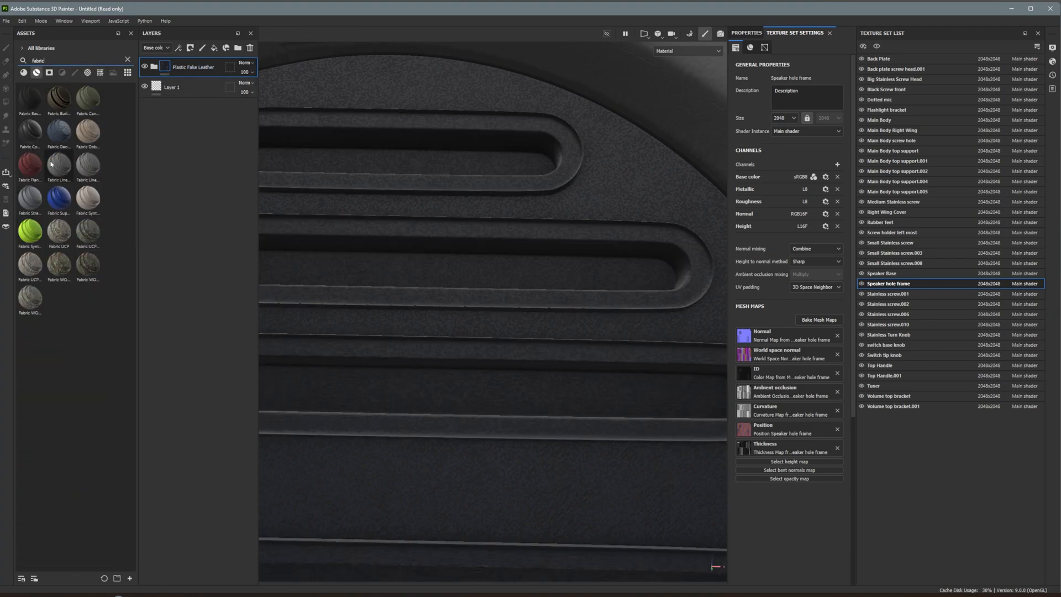
click(100, 72)
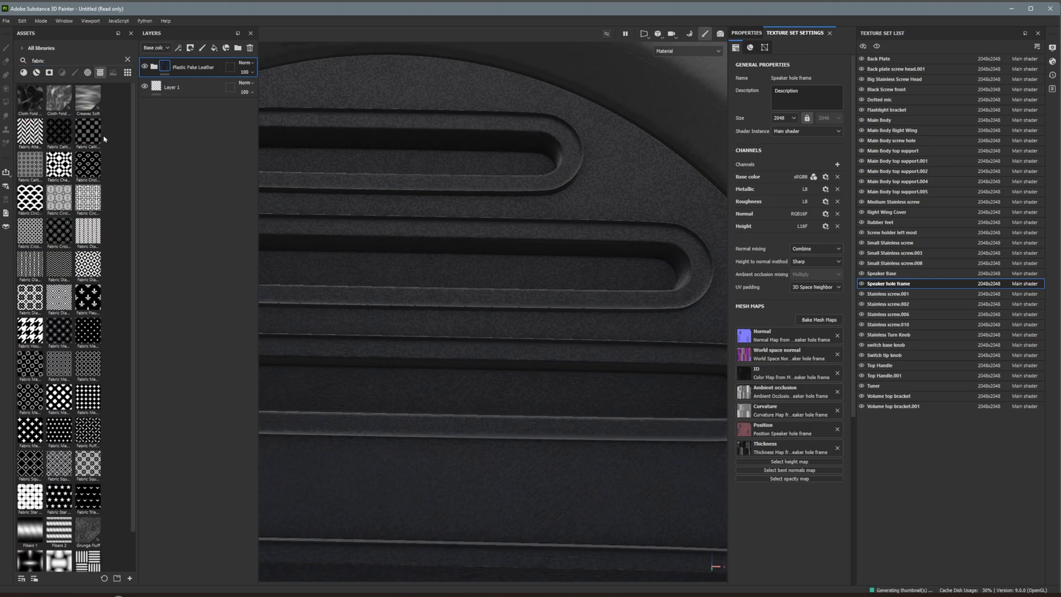
mouse_move(59, 399)
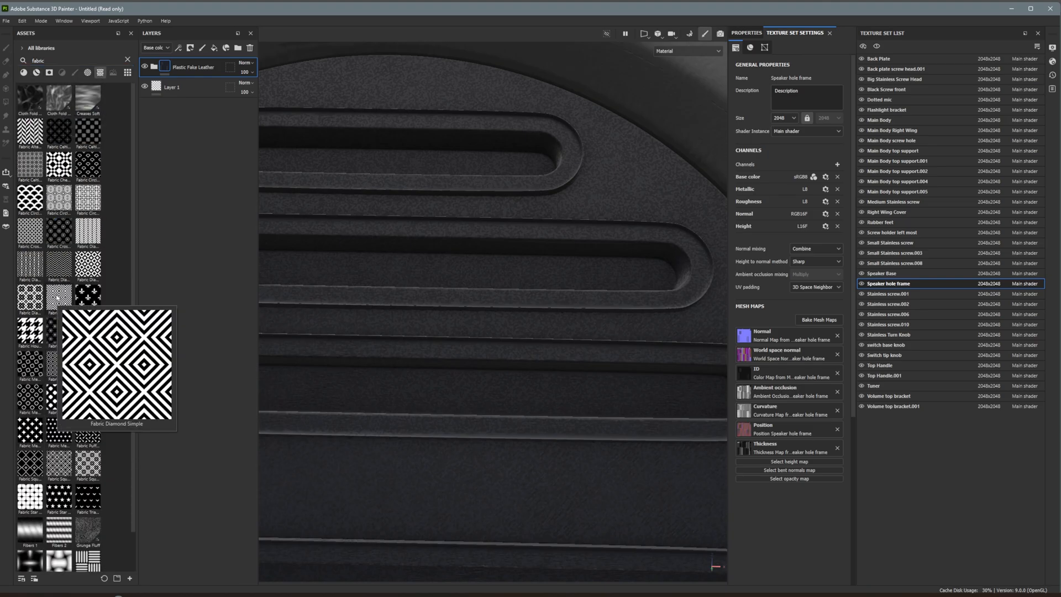
click(37, 72)
click(128, 59)
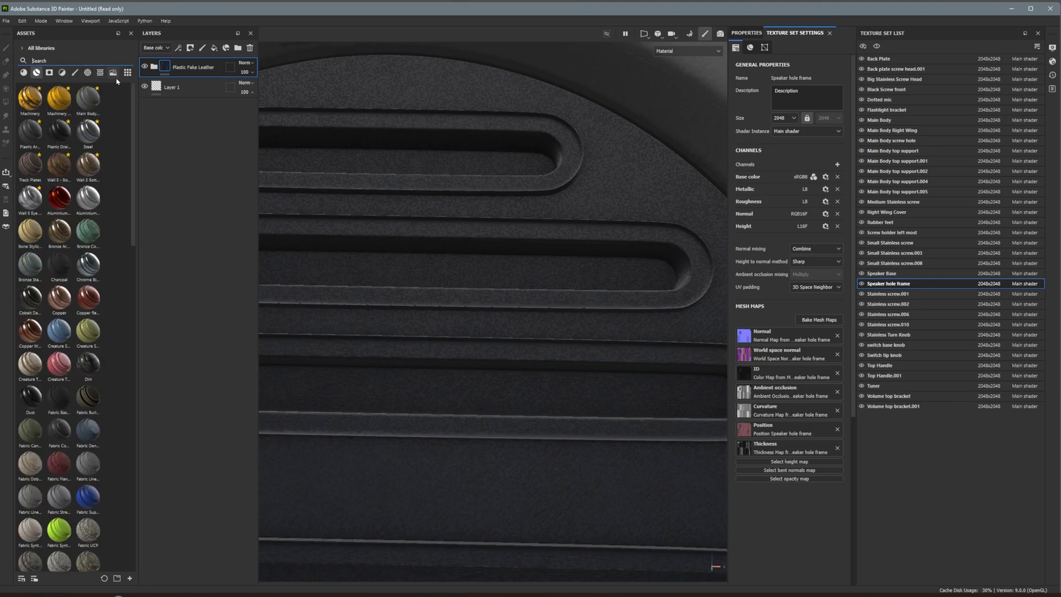
scroll(129, 402, down, 10)
scroll(127, 381, up, 10)
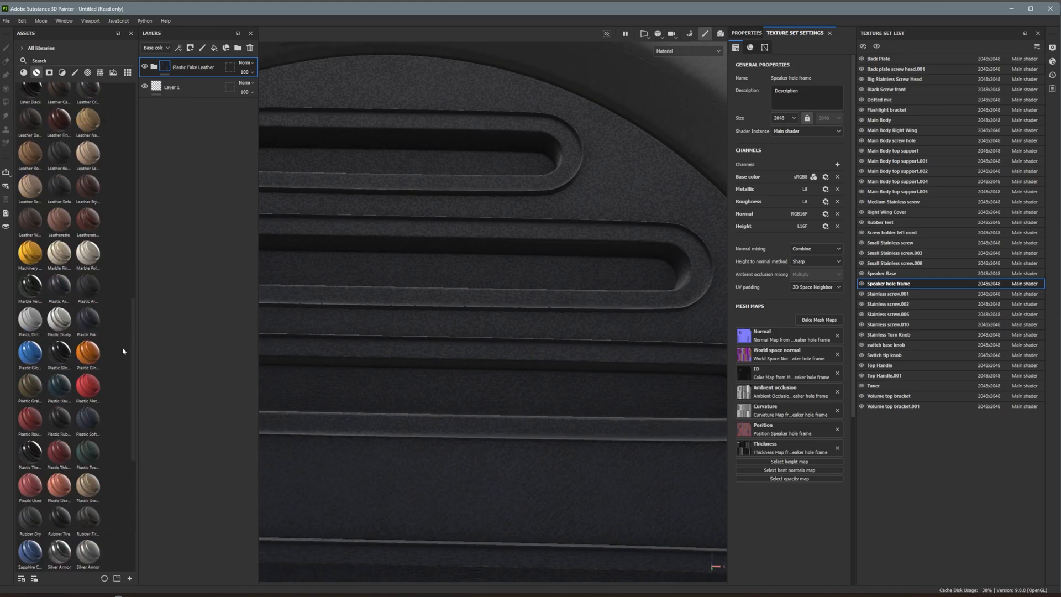
scroll(123, 194, up, 3)
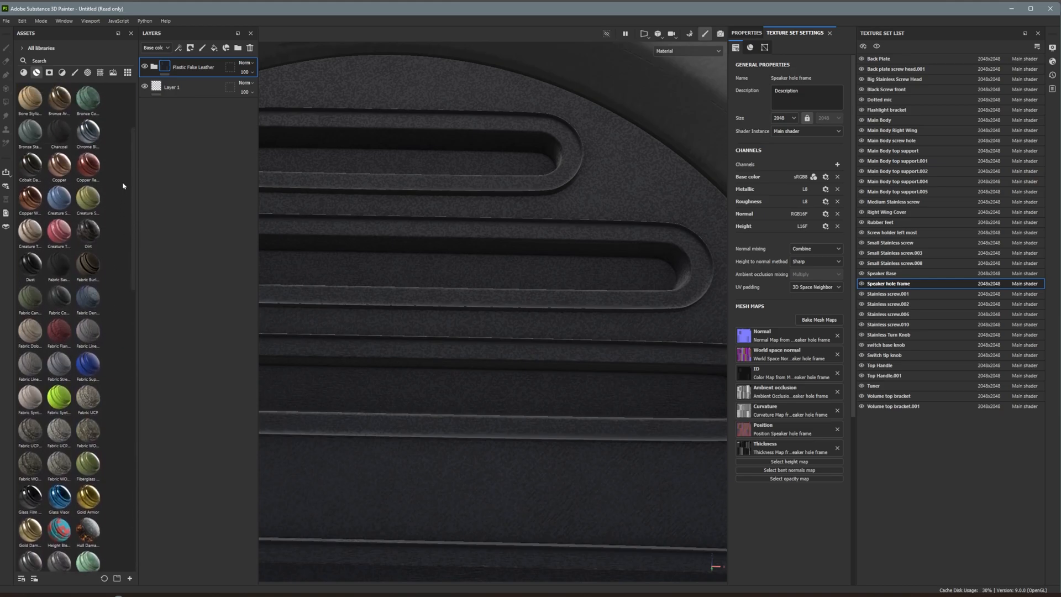
- Add the Carbon Fiber base material as a fill layer above Plastic Fake Leather on the speaker hole frame
click(23, 73)
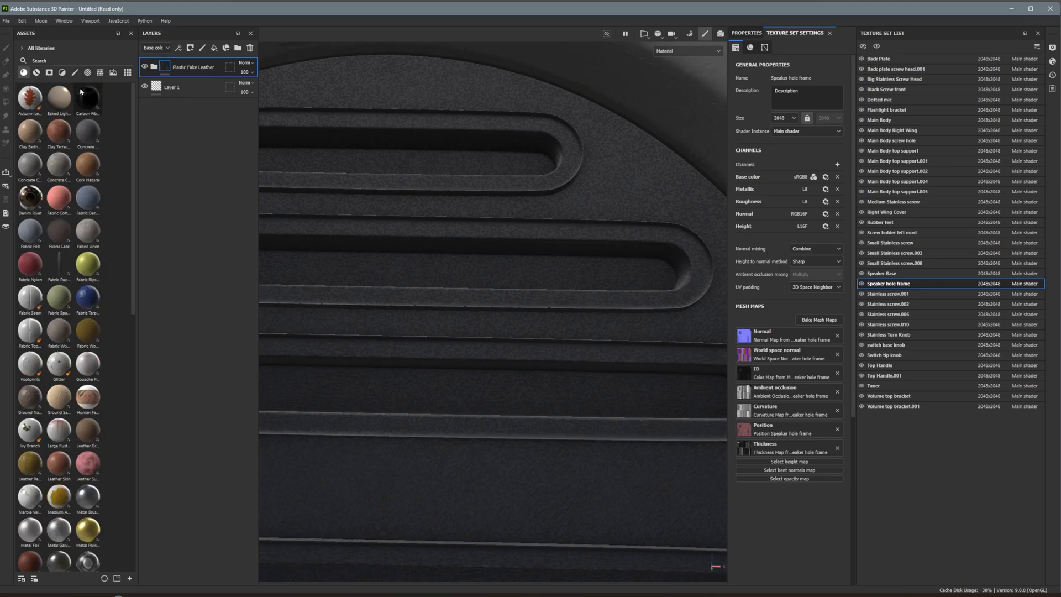
mouse_move(86, 99)
drag(86, 98, 202, 62)
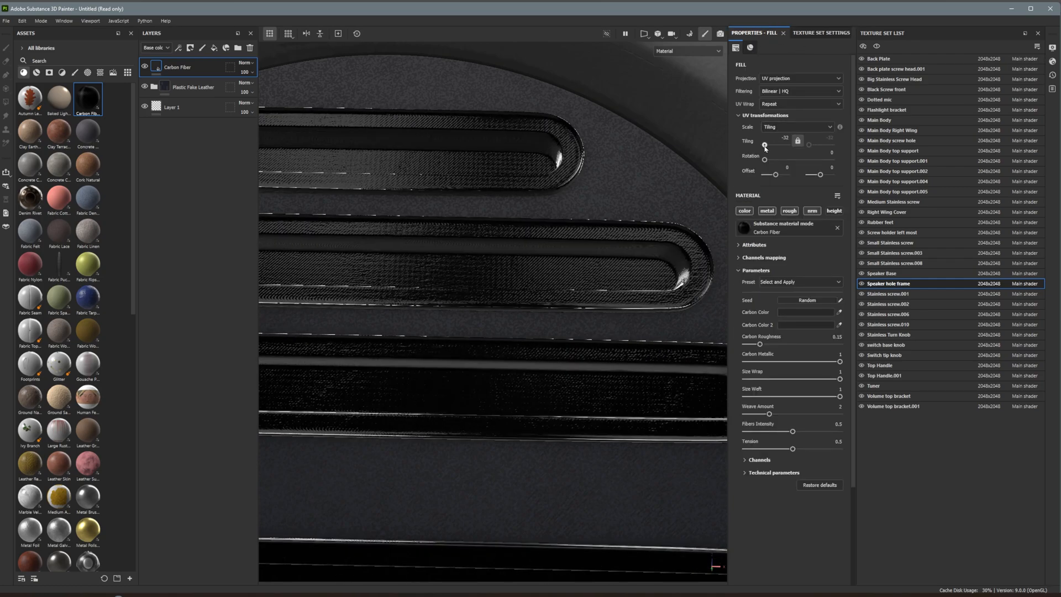
- Set the Carbon Fiber layer's UV tiling to 16 and check the weave on the speaker slots
drag(778, 146, 784, 153)
click(783, 138)
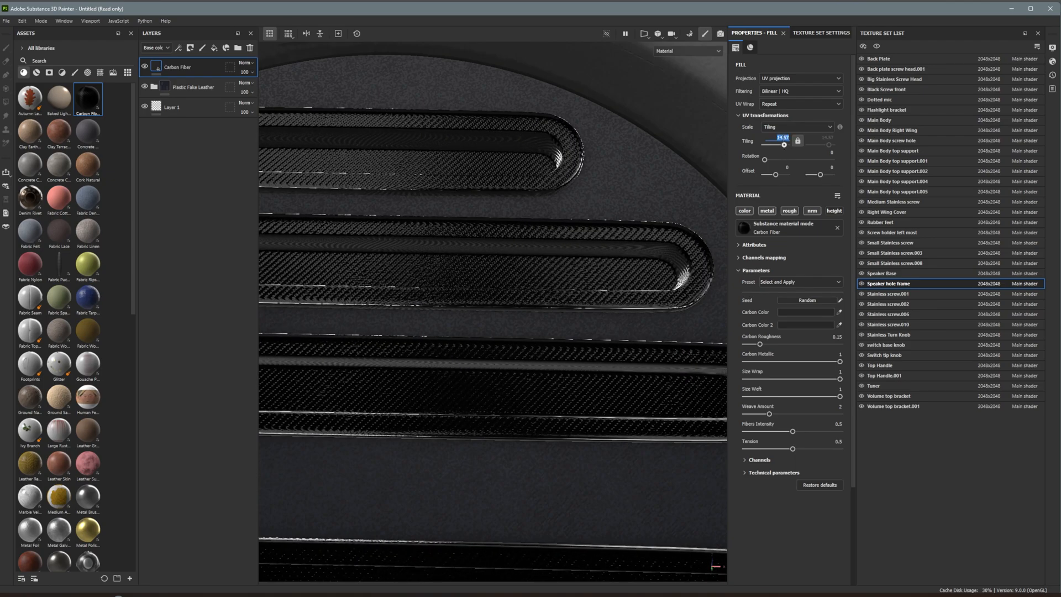
text(16)
key(Return)
alt+drag(486, 326, 454, 334)
alt+right_drag(455, 334, 442, 234)
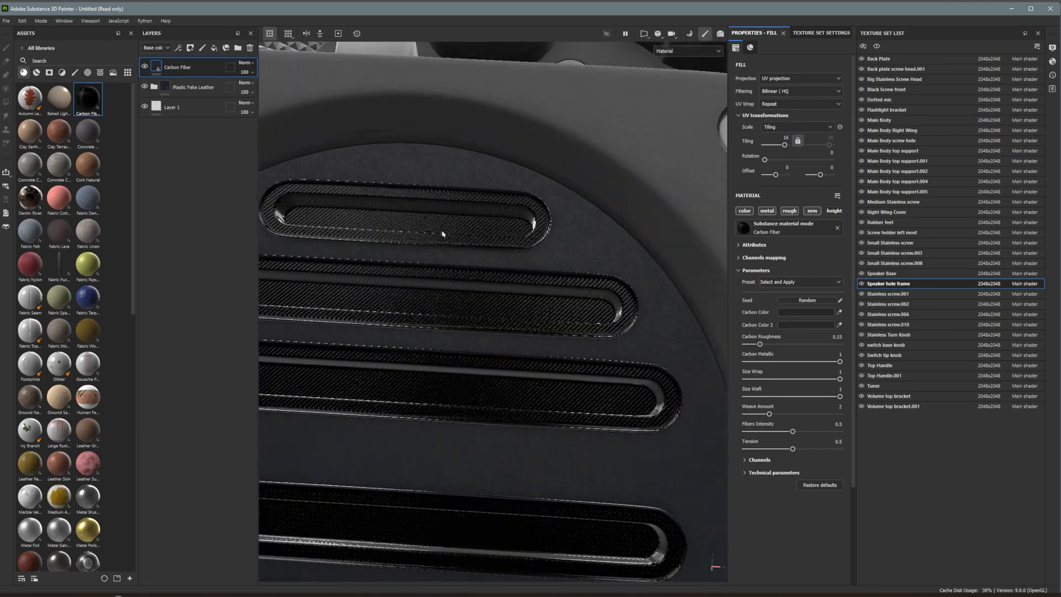
- Add a black mask to the Carbon Fiber layer and polygon-fill the uppermost slot's recessed floor in UV chunk mode
click(189, 49)
click(213, 70)
click(6, 102)
alt+right_drag(412, 185, 428, 222)
alt+drag(428, 223, 414, 221)
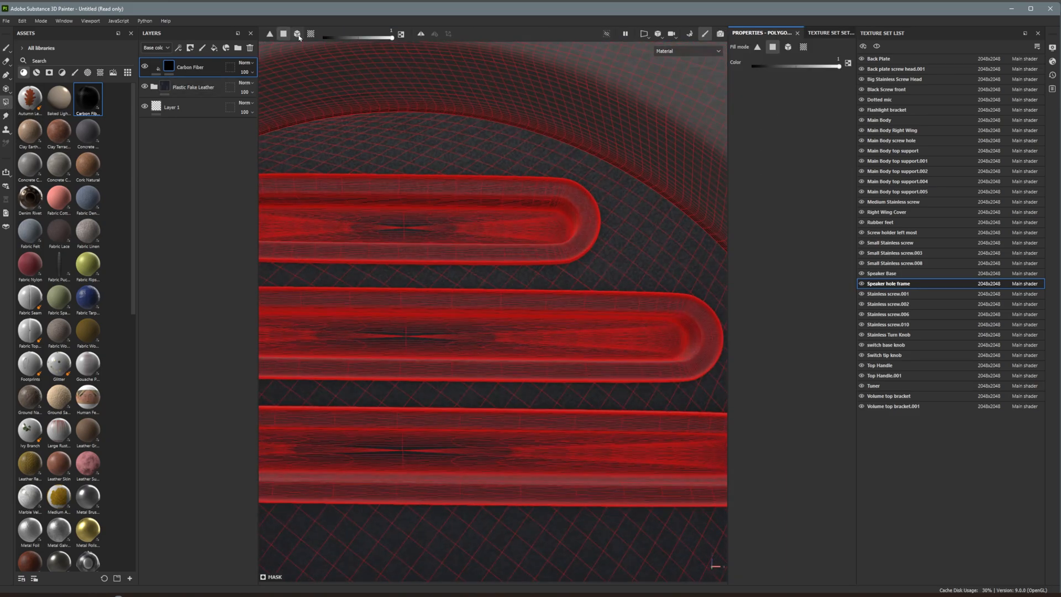
alt+right_drag(466, 227, 469, 230)
alt+middle_drag(461, 223, 530, 243)
drag(369, 236, 396, 258)
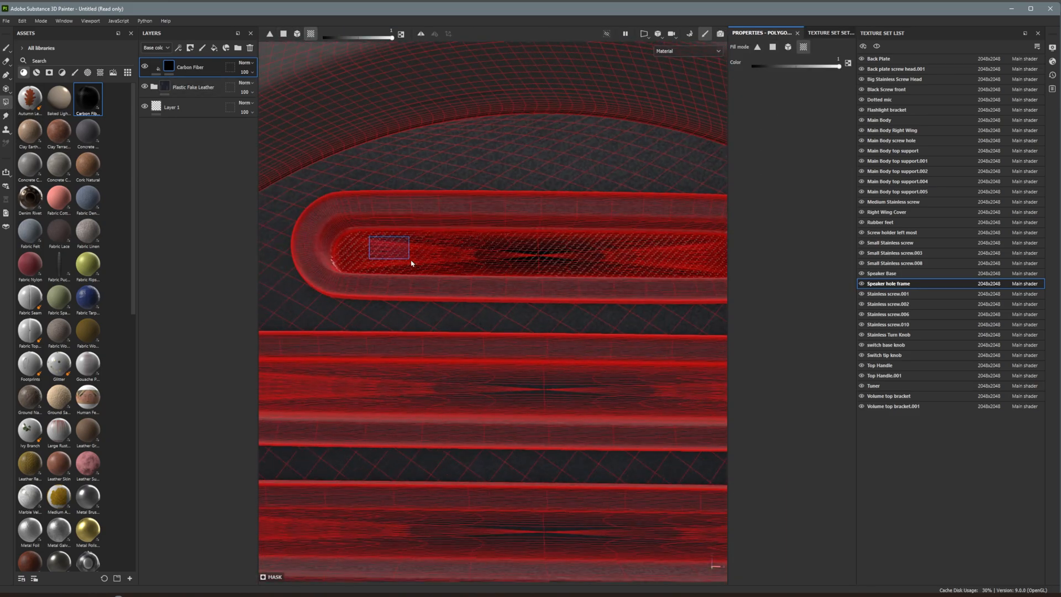
- Compare the speaker with the hole frame hidden and shown, and polygon-fill more of the uppermost slot's floor in the Carbon Fiber mask
scroll(505, 257, up, 3)
click(862, 285)
scroll(580, 269, down, 5)
alt+drag(583, 269, 613, 262)
click(862, 285)
scroll(641, 263, down, 2)
scroll(546, 273, up, 3)
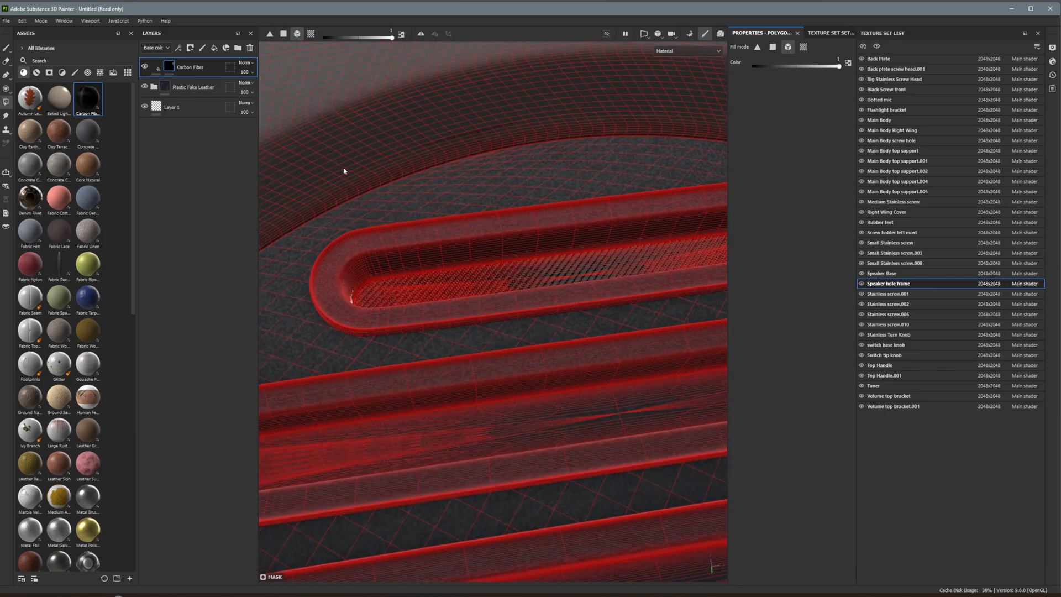
drag(434, 291, 463, 299)
alt+drag(463, 265, 460, 284)
drag(461, 283, 518, 303)
scroll(602, 277, down, 5)
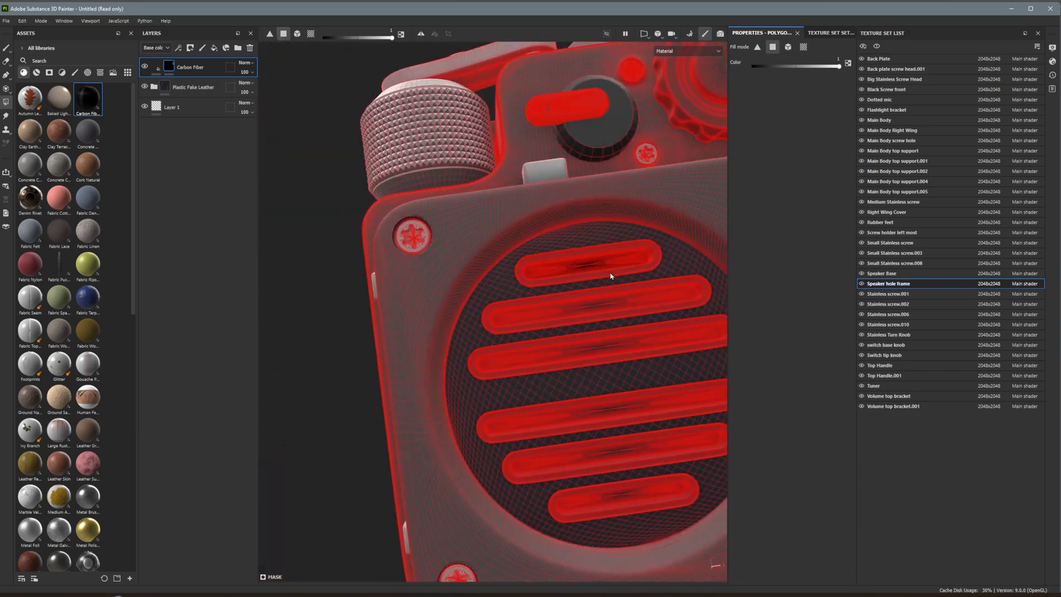
- Reveal the carbon fiber on the recessed floors of the other speaker slots in the mask and inspect the result
click(861, 284)
click(861, 284)
scroll(652, 271, up, 3)
alt+drag(652, 271, 563, 260)
click(7, 48)
scroll(595, 303, down, 1)
alt+drag(595, 303, 530, 309)
scroll(676, 349, up, 2)
scroll(674, 334, up, 2)
- Remove the carbon fiber from the third slot by polygon-filling its mask area with value 0
click(6, 102)
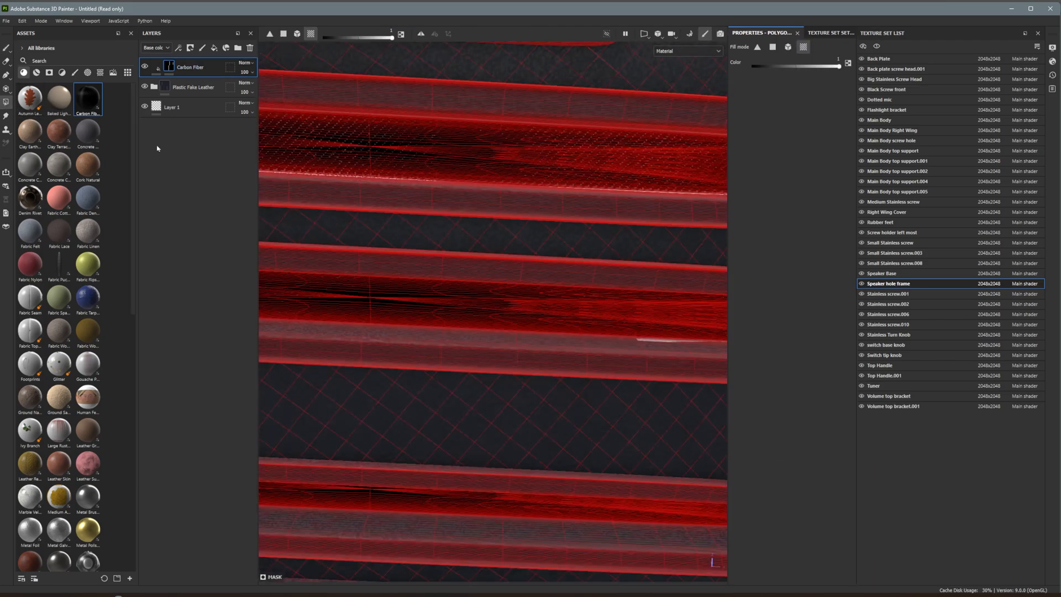
mouse_move(586, 288)
alt+mouse_down()
mouse_move(656, 343)
mouse_move(658, 331)
mouse_move(569, 282)
alt+mouse_up()
click(656, 343)
click(6, 48)
key(4)
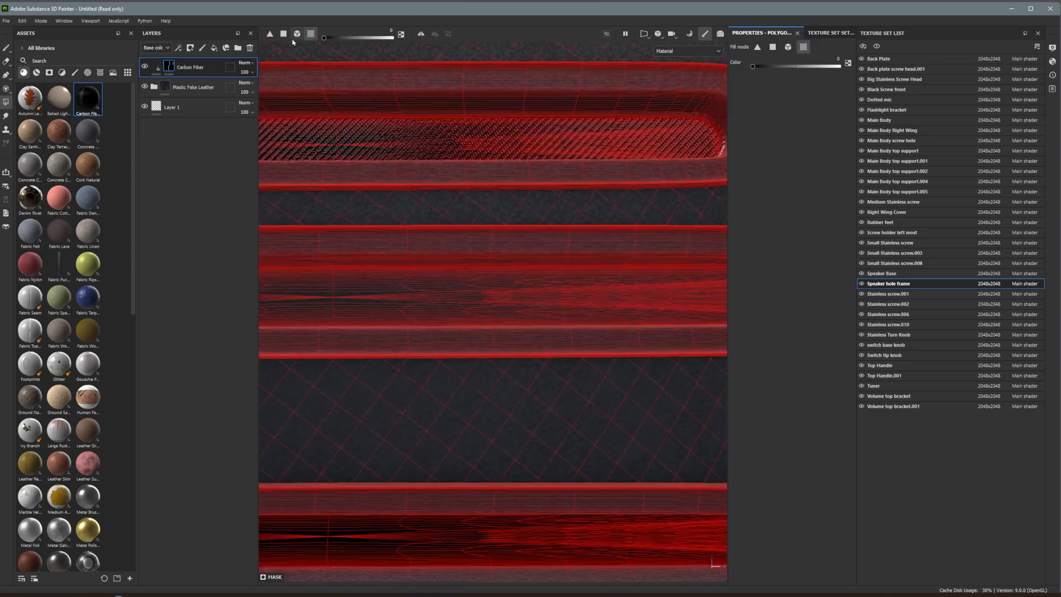
click(587, 301)
key(1)
- Set the polygon fill value back to 1 in UV chunk mode and check the carbon fiber coverage across the slots
mouse_move(587, 301)
alt+mouse_down()
mouse_move(620, 379)
mouse_move(557, 389)
mouse_move(546, 342)
mouse_move(512, 346)
alt+mouse_up()
scroll(511, 345, up, 3)
click(6, 102)
drag(393, 38, 378, 40)
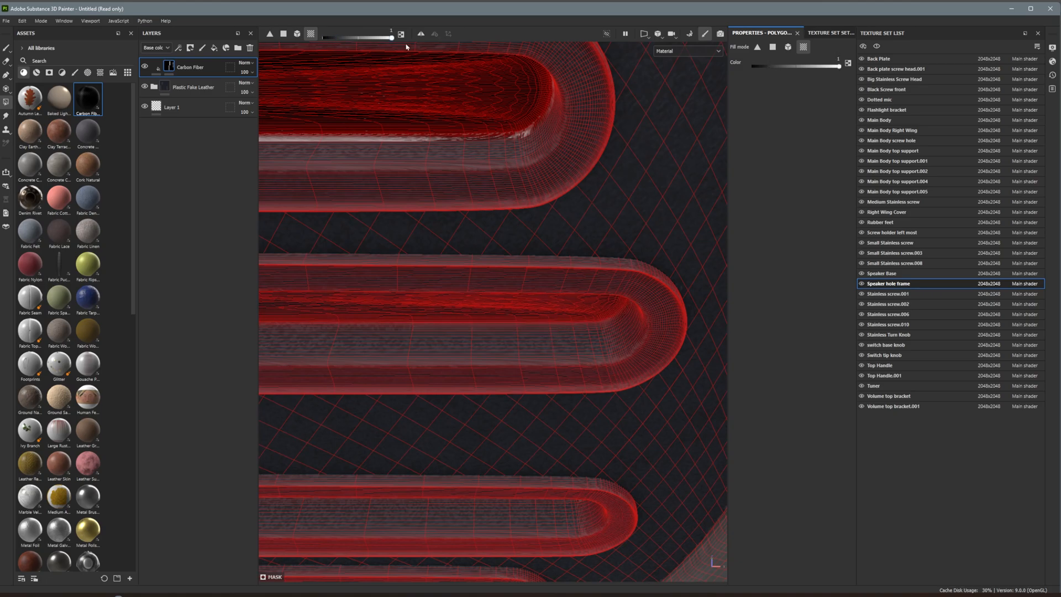
alt+drag(482, 281, 476, 252)
click(6, 48)
scroll(367, 283, down, 5)
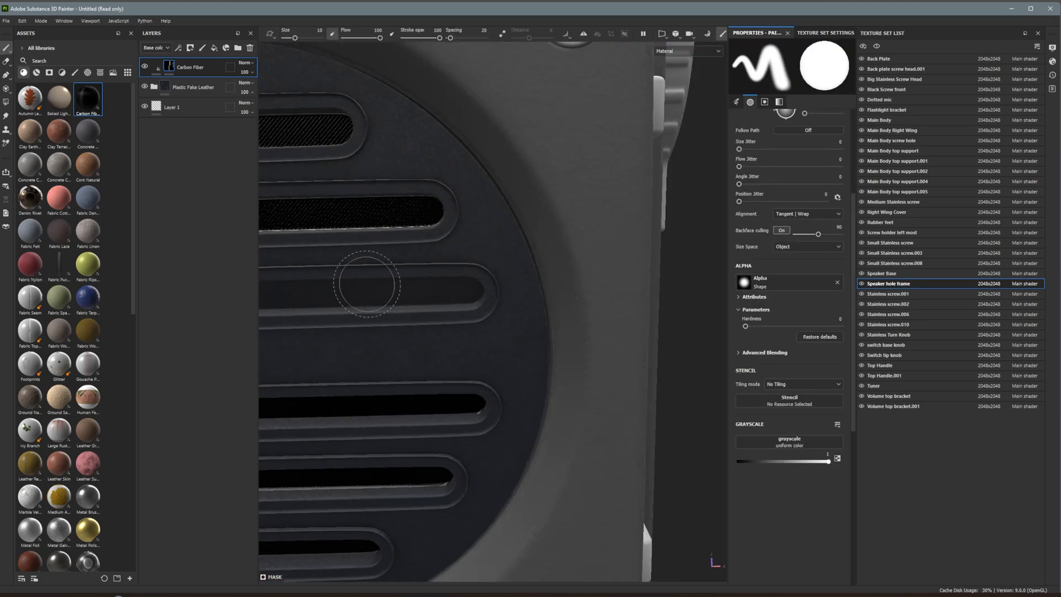
- Clear the carbon fiber spilling onto the wall at the third speaker slot's right end by polygon-filling the mask with value 0
scroll(367, 282, up, 5)
click(6, 102)
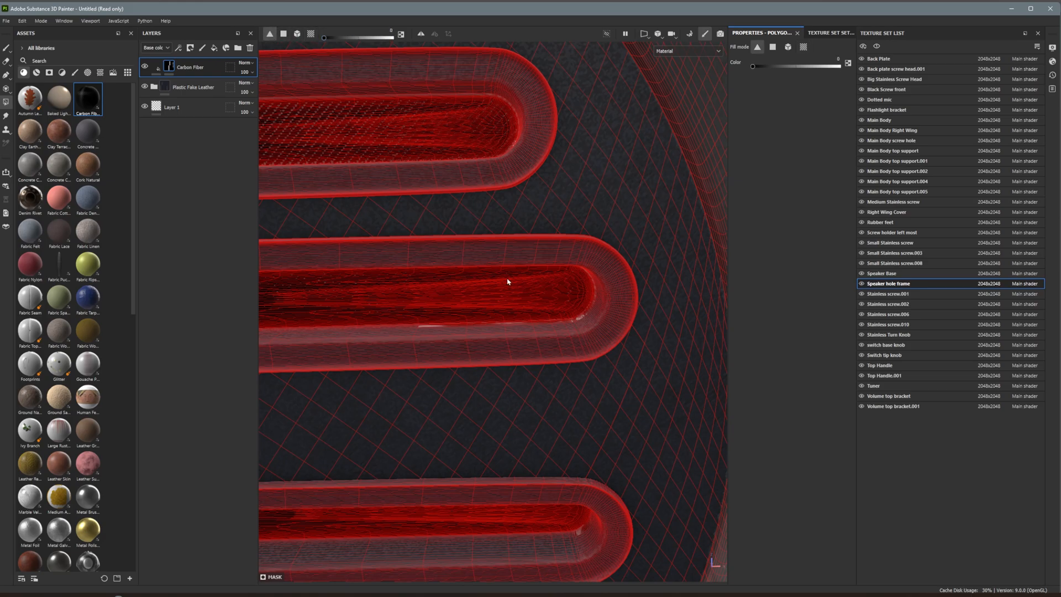
scroll(558, 295, up, 3)
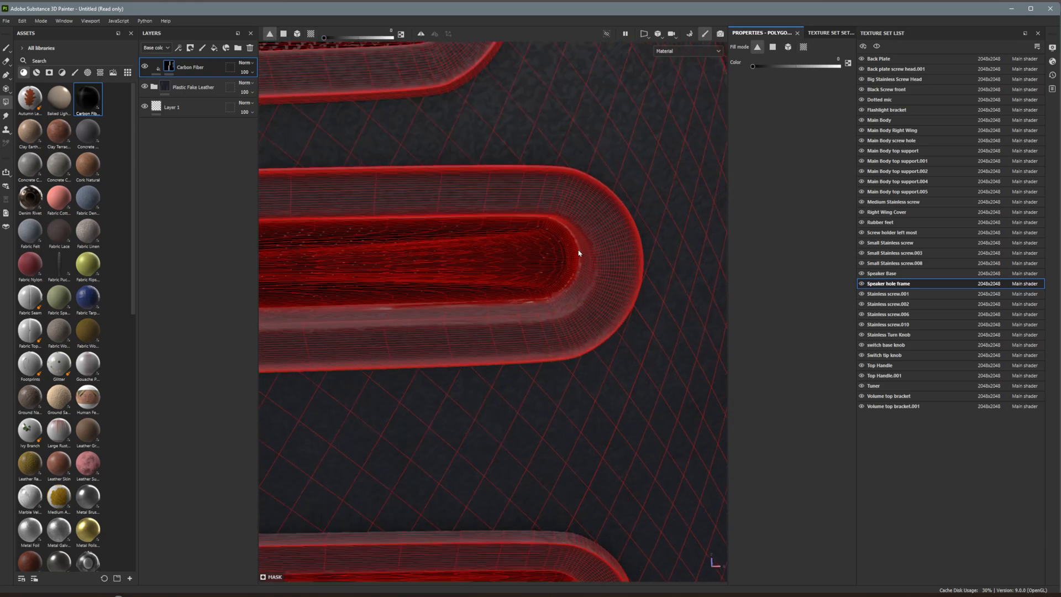
click(6, 48)
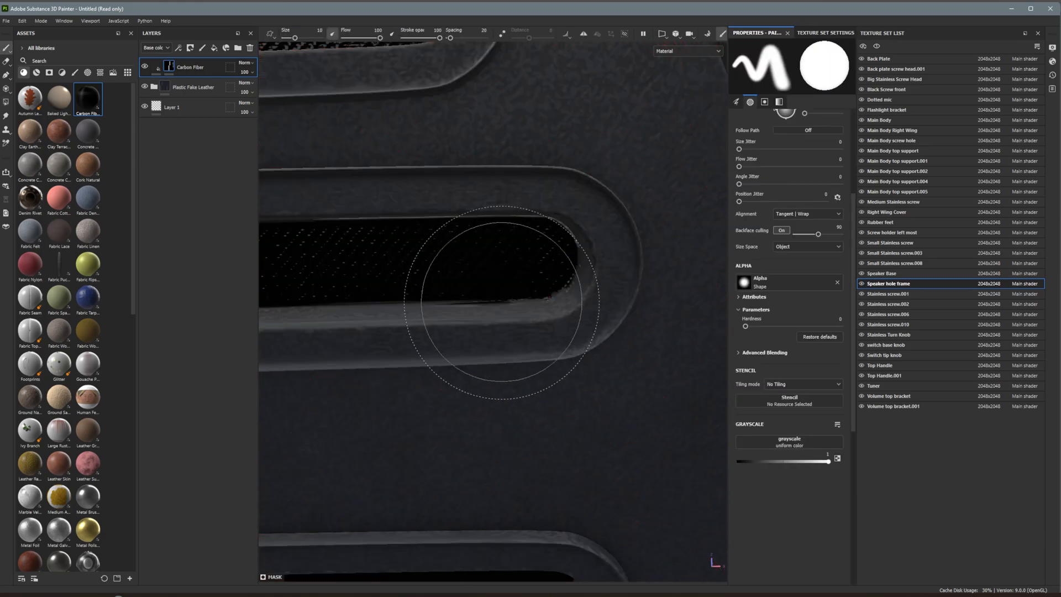
scroll(510, 286, up, 4)
click(6, 102)
alt+drag(607, 315, 612, 341)
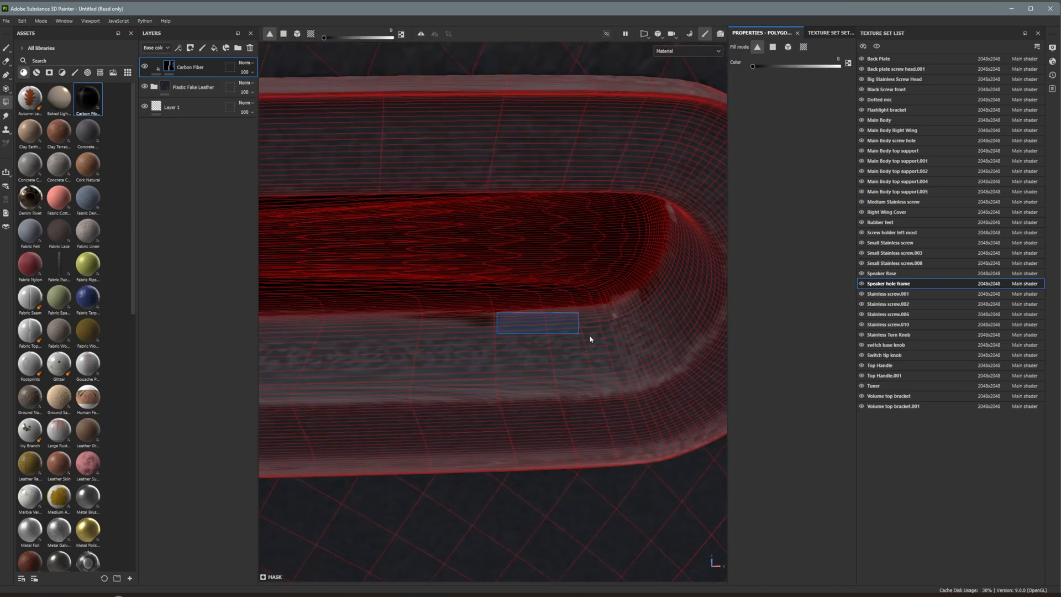
alt+drag(694, 231, 679, 381)
mouse_move(667, 301)
alt+mouse_down()
mouse_move(456, 290)
mouse_move(391, 208)
mouse_move(521, 230)
mouse_move(733, 208)
mouse_move(639, 337)
alt+mouse_up()
click(6, 48)
- Remove stray carbon fiber from the right end wall of a lower speaker slot using quad-mode polygon fill with value 0
scroll(466, 218, down, 12)
scroll(521, 230, up, 2)
alt+middle_drag(602, 277, 445, 239)
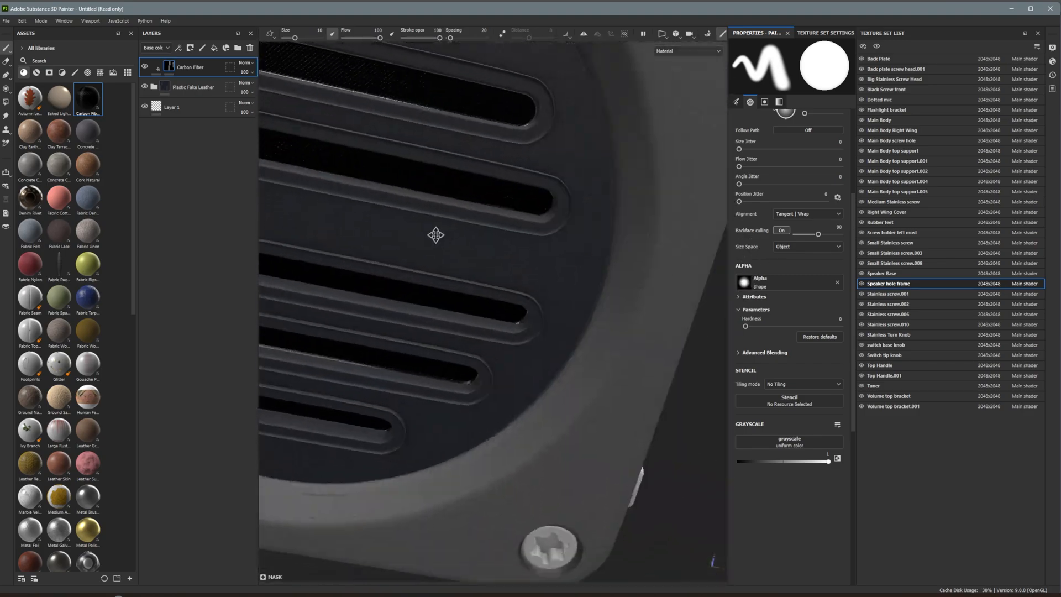
scroll(445, 239, up, 3)
click(6, 103)
scroll(540, 309, up, 4)
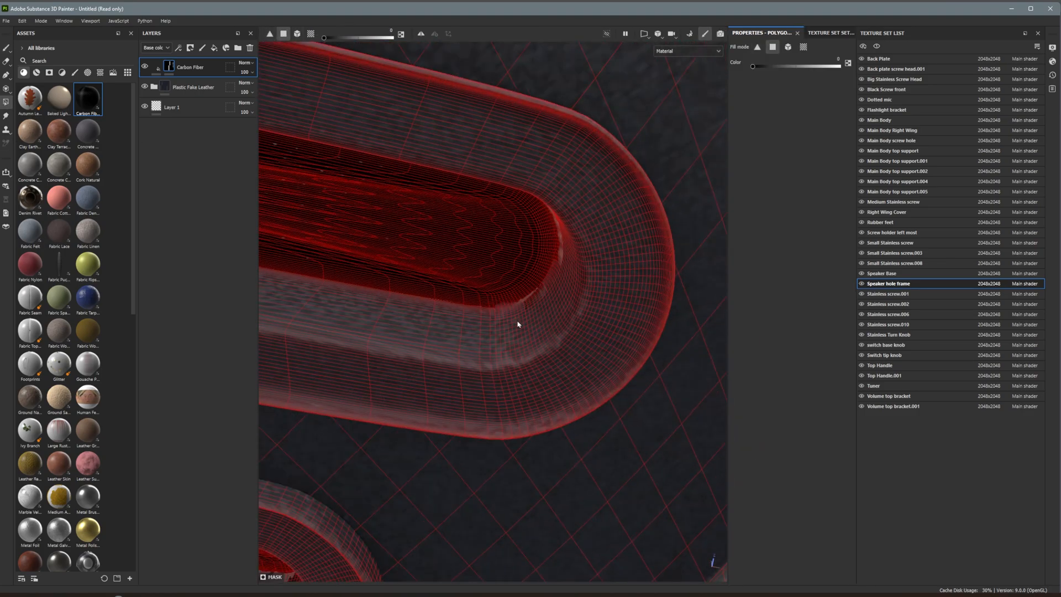
mouse_move(564, 249)
alt+mouse_down()
mouse_move(570, 140)
mouse_move(554, 218)
mouse_move(488, 304)
mouse_move(419, 314)
alt+mouse_up()
click(6, 48)
- Clean the stray carbon fiber off the left end wall of a speaker slot using quad-mode polygon fill with value 0
scroll(542, 238, down, 6)
scroll(542, 238, down, 5)
scroll(364, 320, up, 6)
click(7, 102)
scroll(352, 246, up, 3)
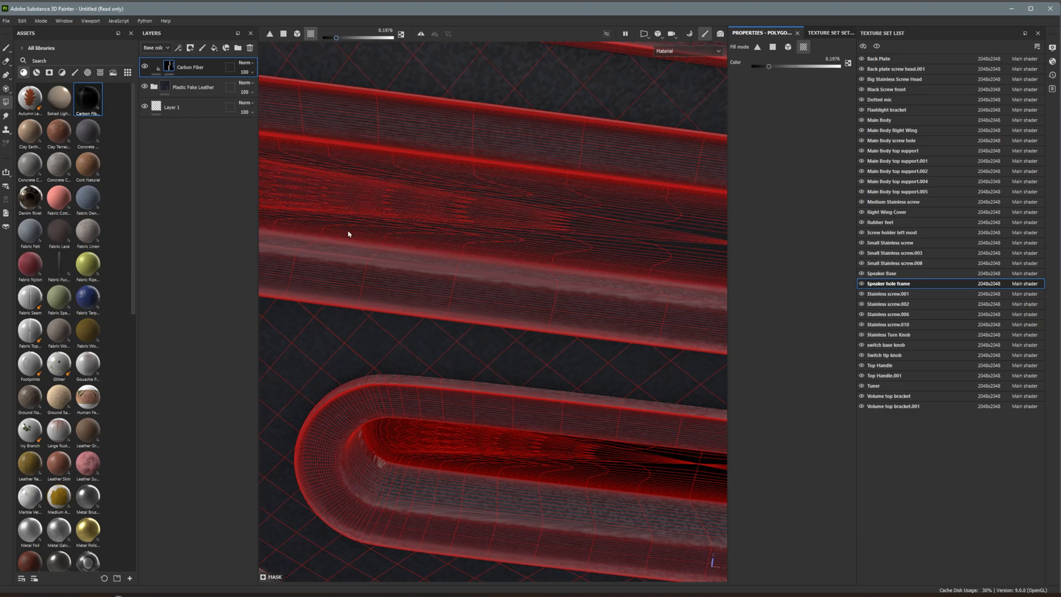
alt+middle_drag(293, 229, 389, 253)
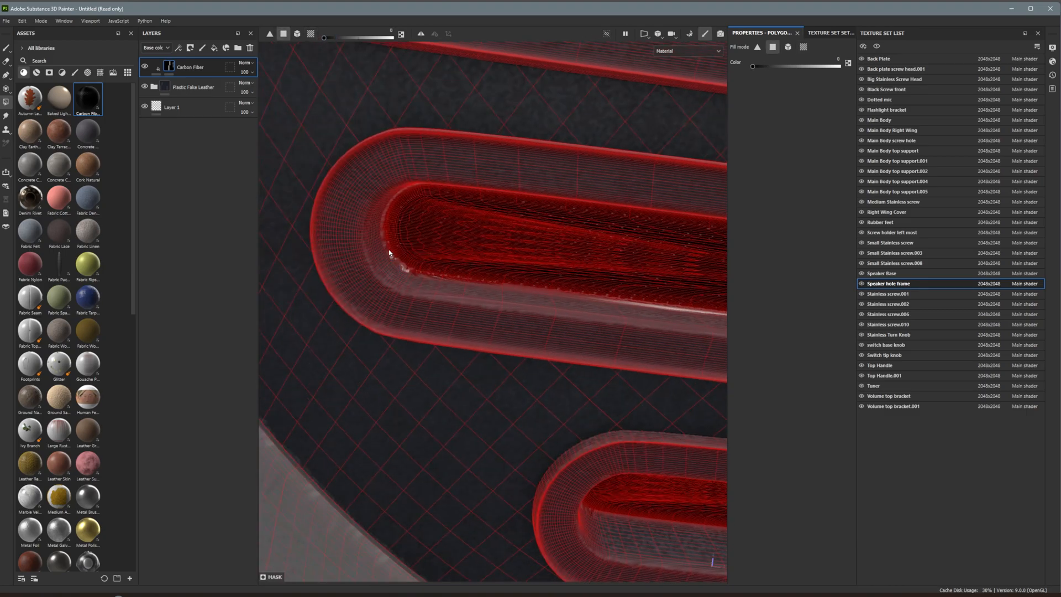
scroll(385, 216, up, 3)
alt+drag(422, 223, 409, 258)
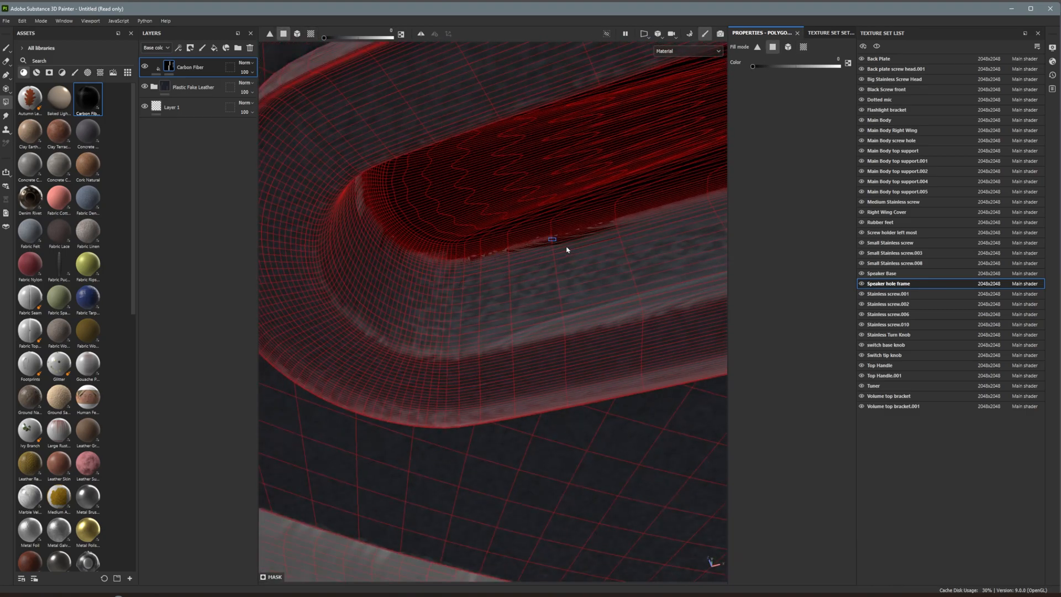
alt+drag(513, 260, 396, 138)
scroll(396, 137, down, 4)
key(1)
- Apply the Plastic Grainy Soft smart material to the front plate's corner screws and the small screw beside the large round knob
scroll(621, 157, down, 8)
mouse_move(644, 237)
alt+mouse_down()
mouse_move(461, 250)
mouse_move(293, 189)
alt+mouse_up()
click(36, 72)
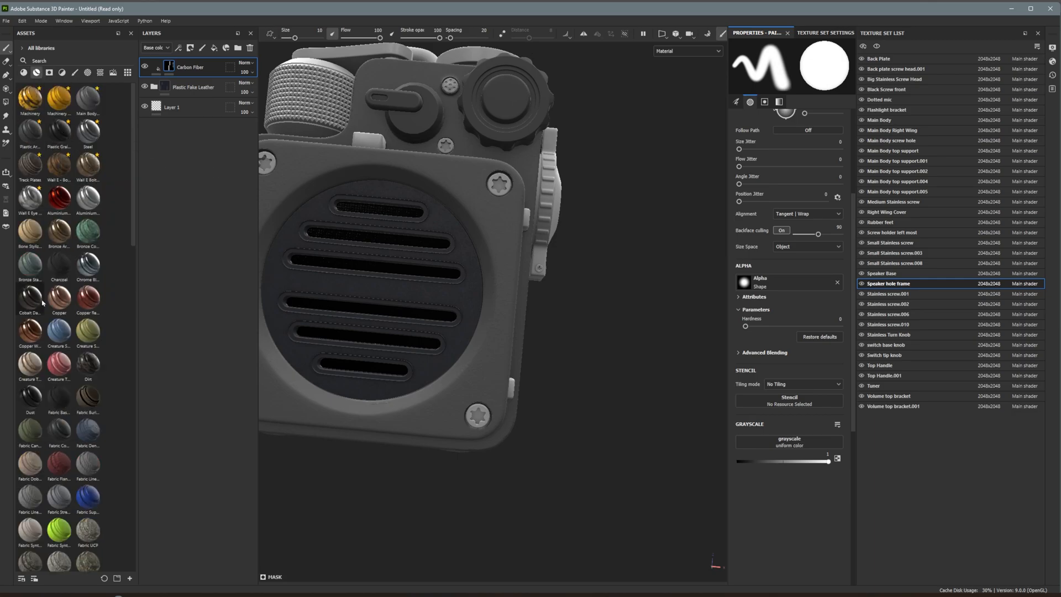
mouse_move(91, 134)
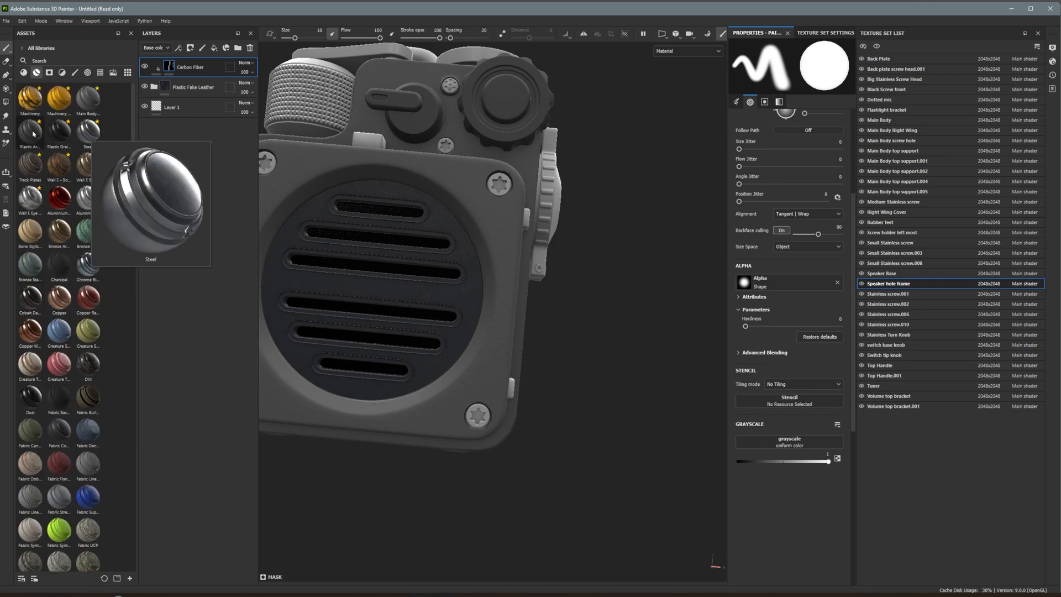
drag(58, 133, 502, 188)
scroll(444, 74, up, 2)
alt+middle_drag(444, 74, 454, 143)
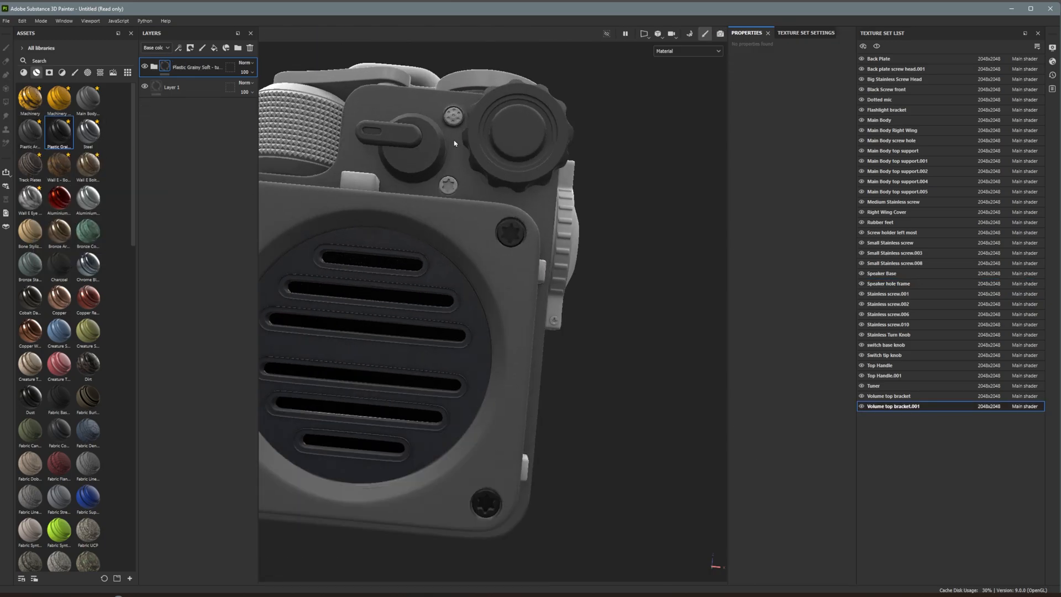
scroll(454, 143, up, 2)
drag(59, 134, 544, 254)
scroll(494, 166, down, 4)
scroll(513, 221, up, 4)
- Remove the Plastic Armor Simple material from the flashlight bracket
alt+drag(514, 221, 529, 157)
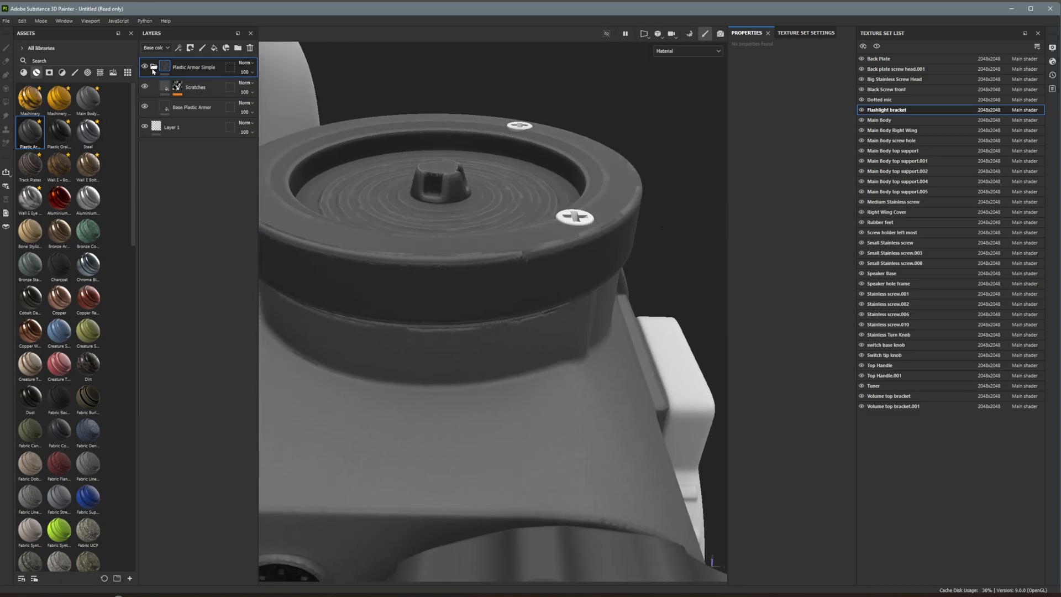
click(153, 68)
key(Delete)
scroll(632, 299, down, 3)
scroll(632, 299, down, 4)
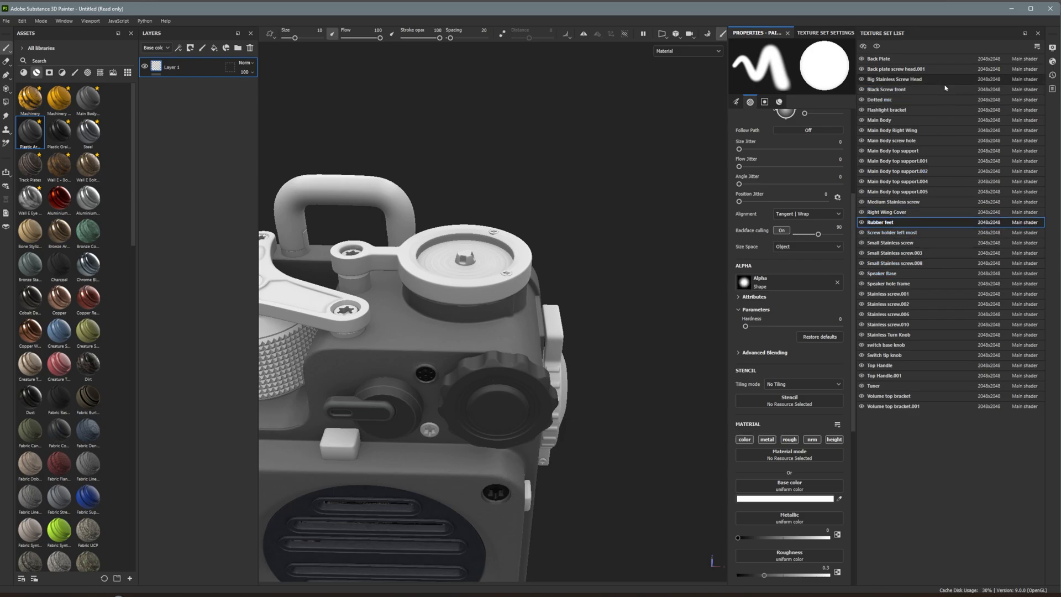
- Apply the Plastic Armor Simple smart material to the Flashlight bracket texture set and hide its Scratches layer
click(866, 108)
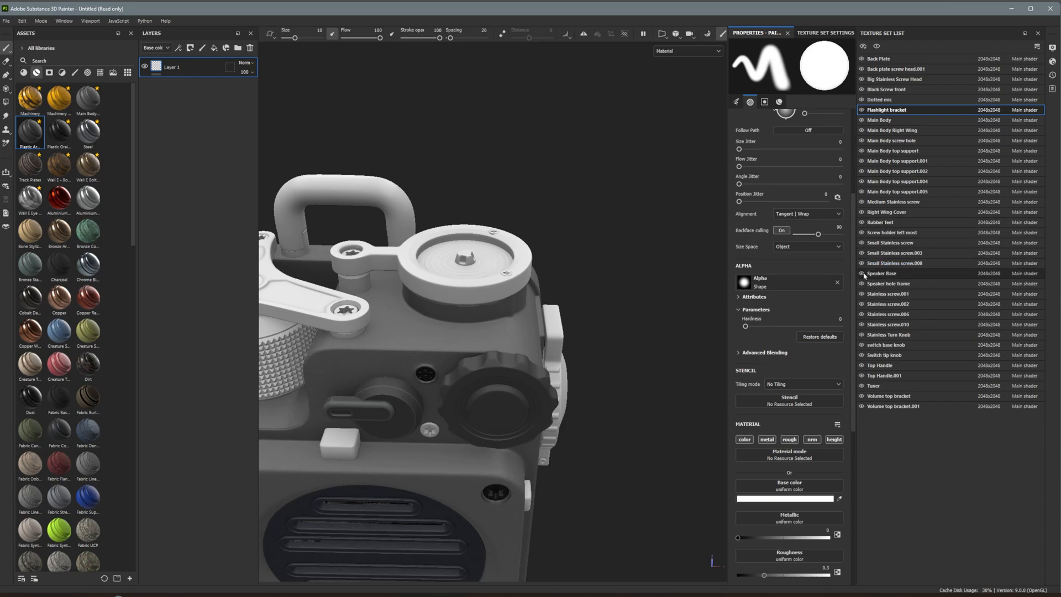
alt+drag(480, 332, 514, 301)
drag(30, 132, 185, 161)
alt+drag(497, 277, 495, 334)
click(153, 67)
click(144, 86)
scroll(502, 299, down, 3)
scroll(502, 298, up, 2)
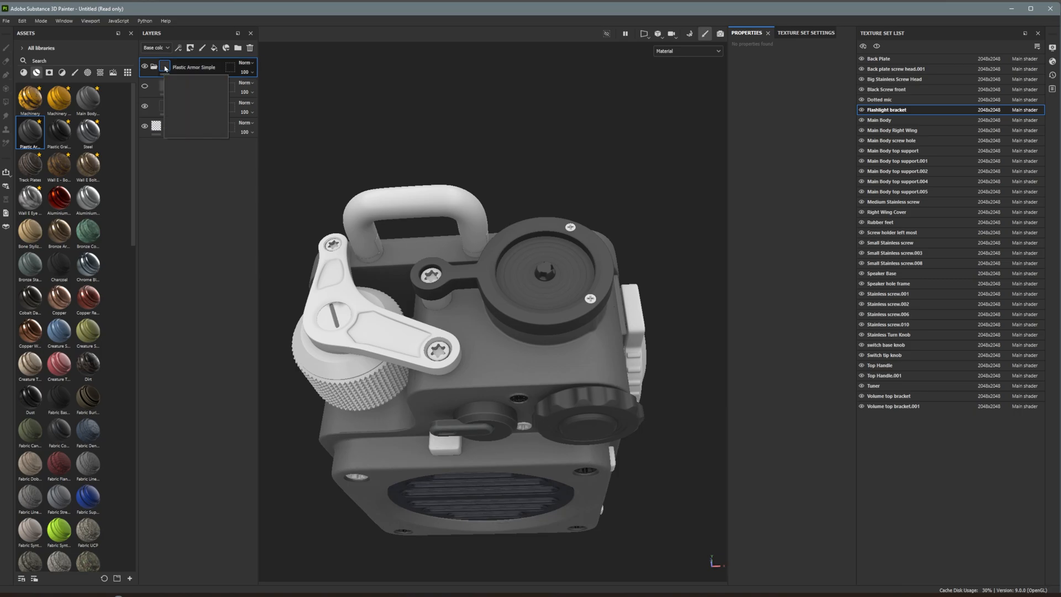
- Apply Plastic Armor Simple to the volume bracket above the knurled knob and hide its Scratches layer
drag(29, 131, 448, 264)
click(154, 67)
click(144, 86)
scroll(420, 293, up, 3)
scroll(448, 264, down, 2)
scroll(448, 264, down, 3)
- Apply the Steel smart material to the knurled turn knob
drag(88, 131, 391, 321)
scroll(391, 320, up, 3)
scroll(390, 321, up, 3)
scroll(391, 321, down, 3)
alt+drag(489, 329, 504, 292)
scroll(504, 292, down, 3)
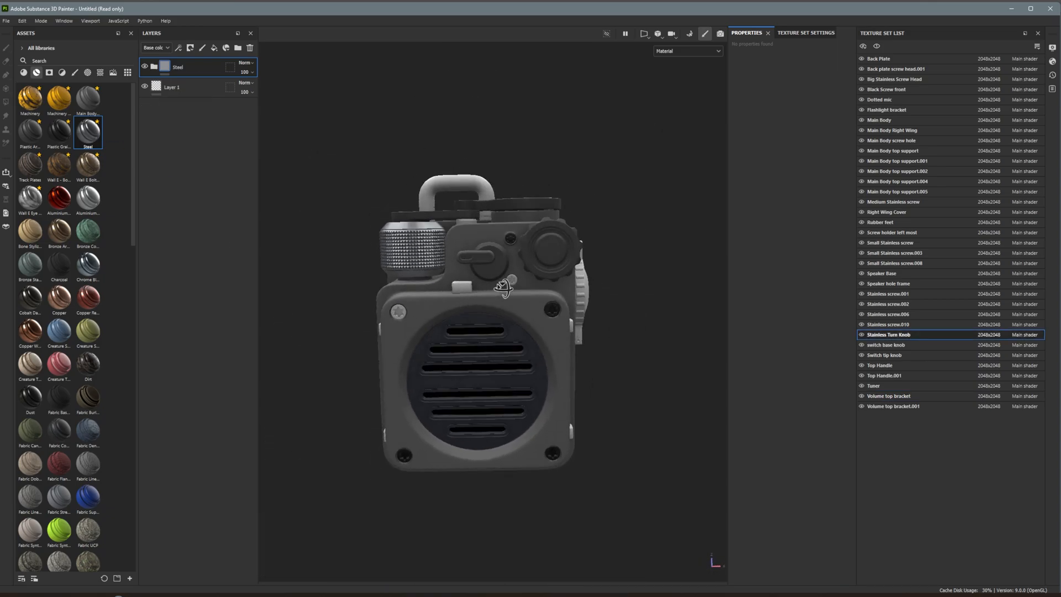
- Apply the Main Body smart material to the small top support block above the speaker and inspect its Scratches layer and mask effects
drag(88, 98, 474, 279)
scroll(475, 282, up, 4)
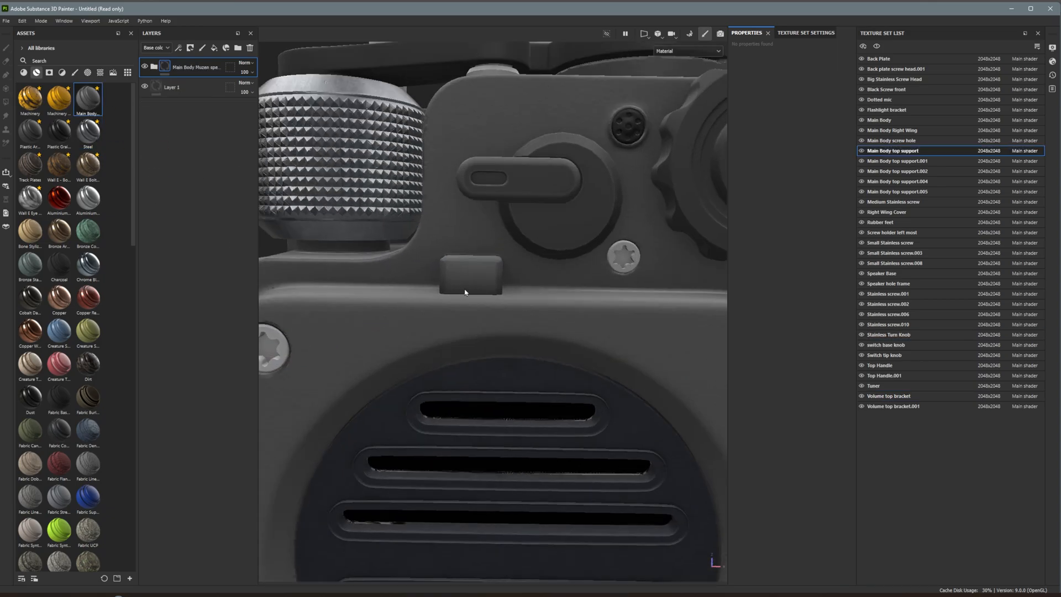
scroll(481, 293, down, 1)
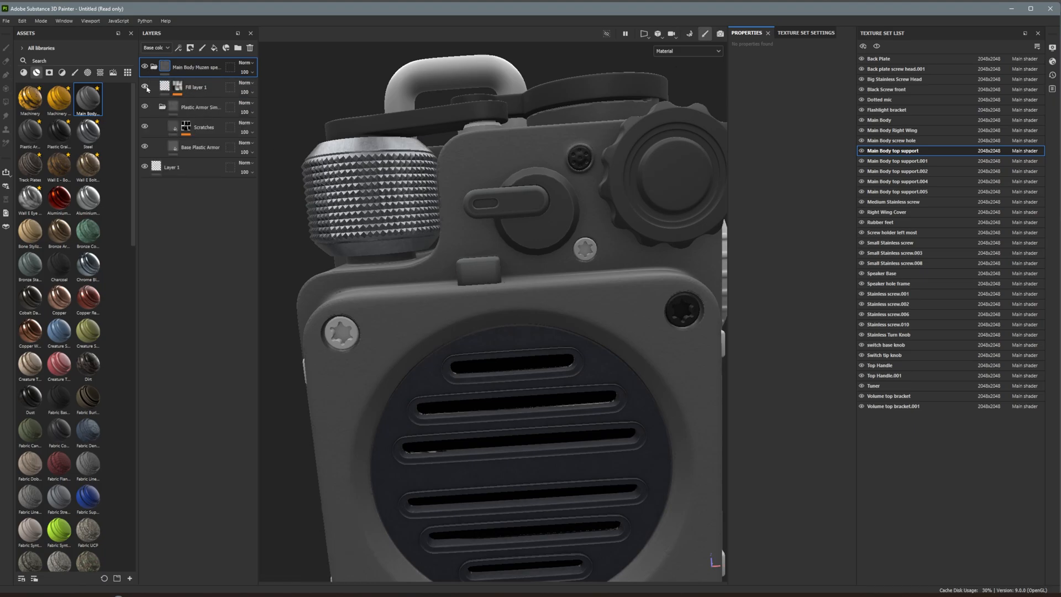
scroll(464, 324, up, 3)
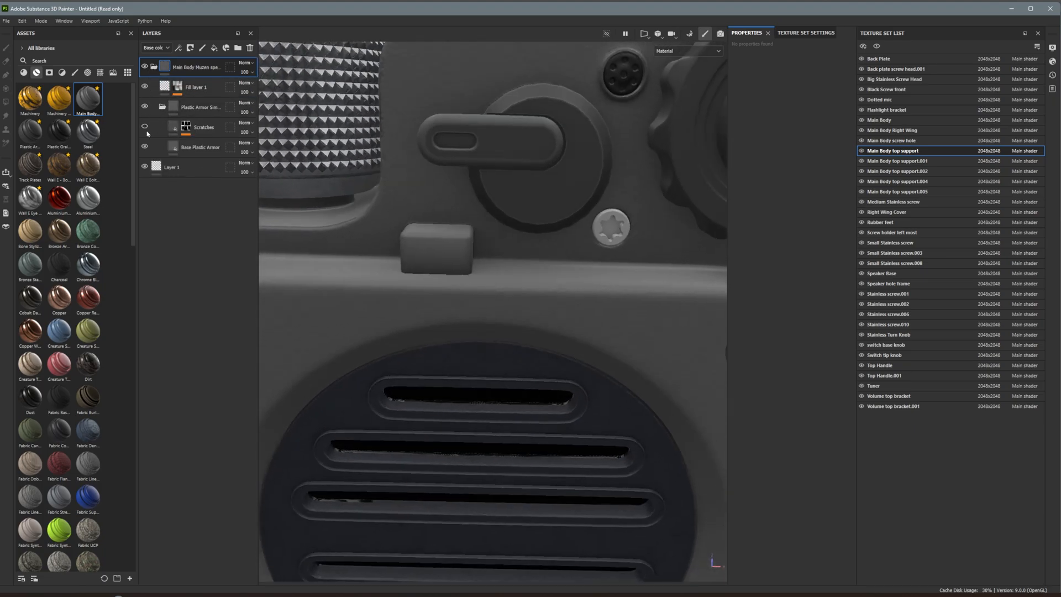
scroll(475, 273, up, 3)
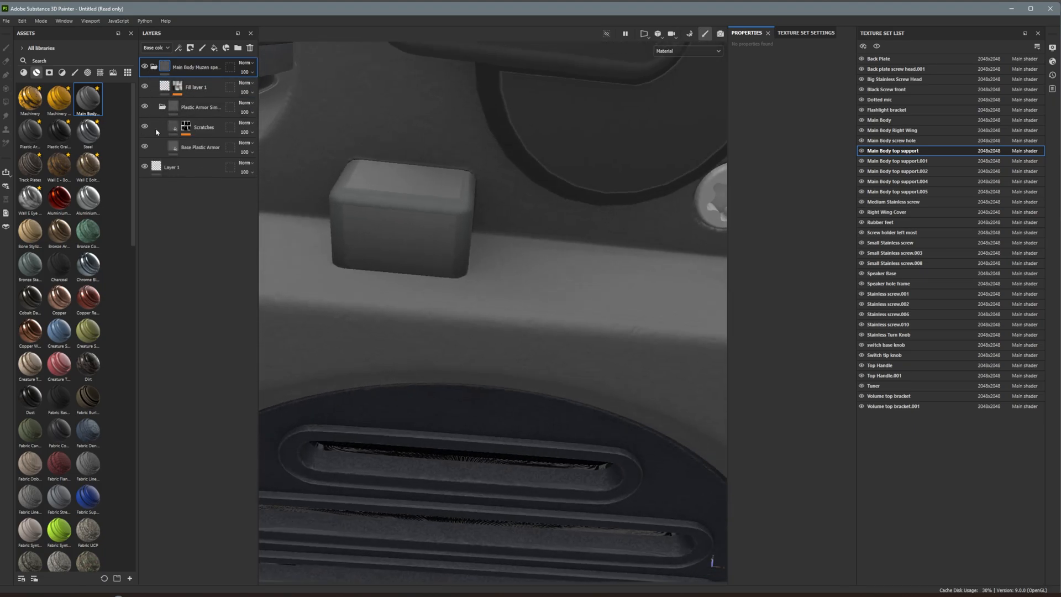
click(214, 127)
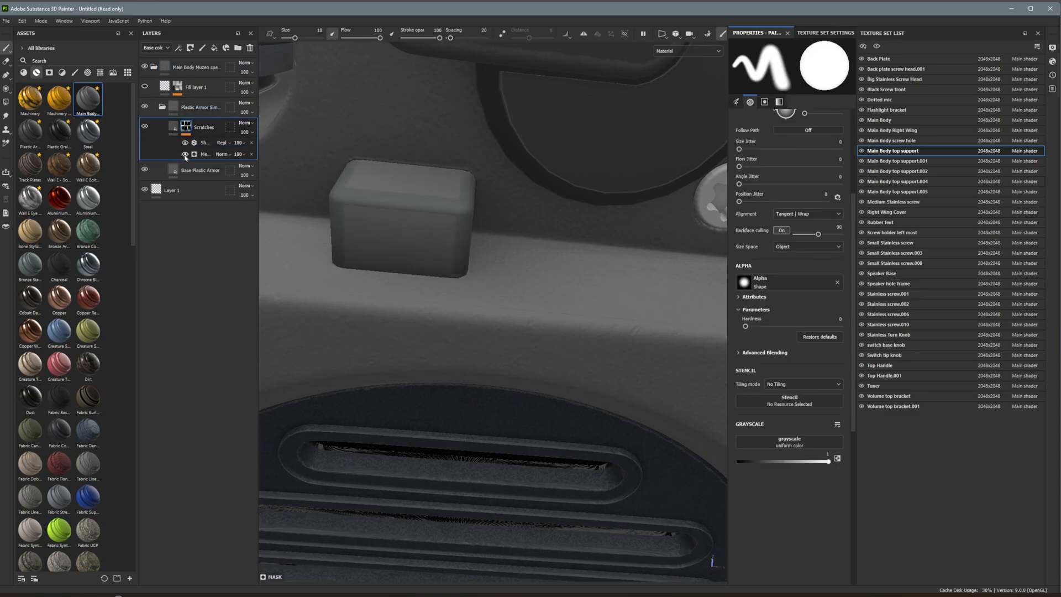
alt+drag(411, 216, 415, 239)
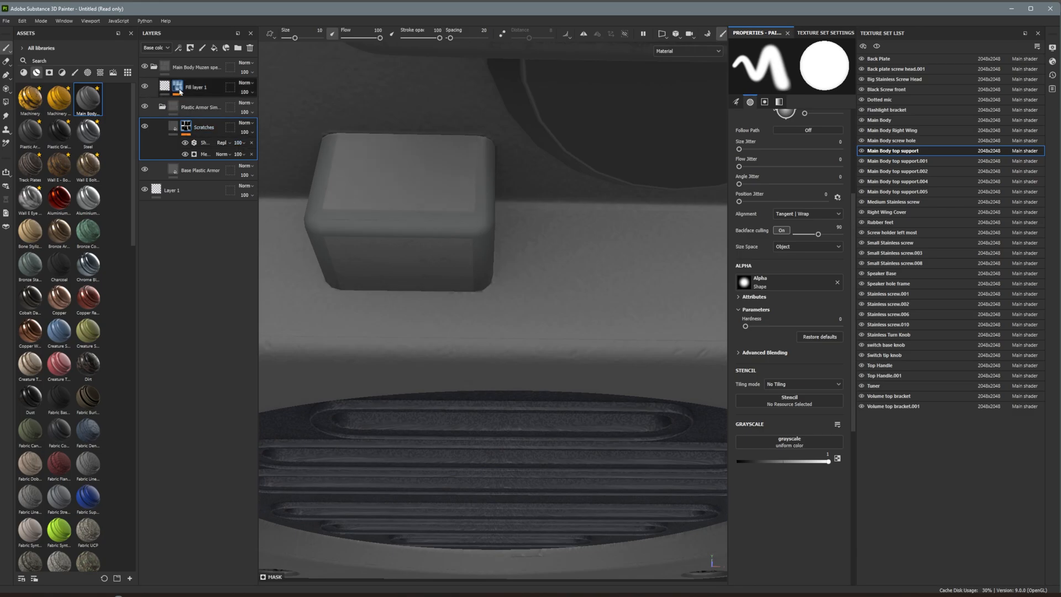
- Reduce the brush size to 2.44 on the Fill layer 1 mask, and select the Scratches mask
drag(180, 91, 179, 91)
key(1)
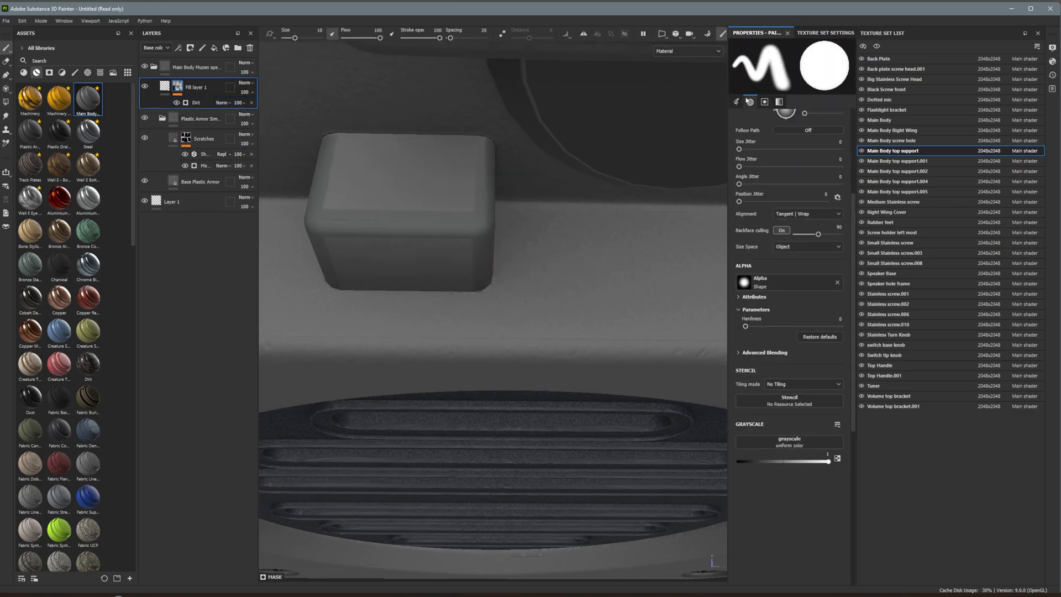
key(x)
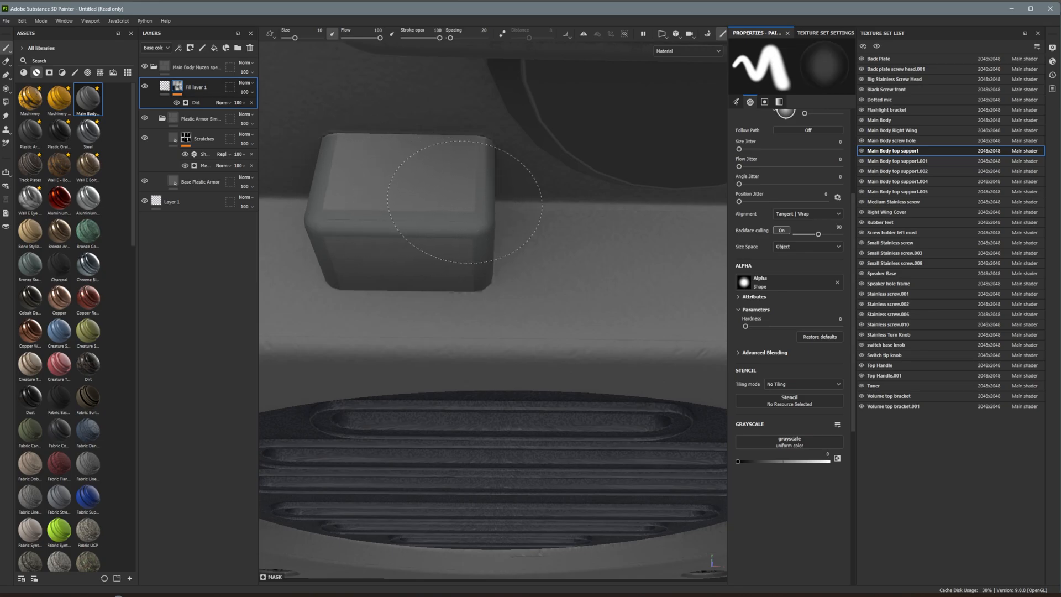
key(x)
ctrl+right_drag(433, 207, 411, 206)
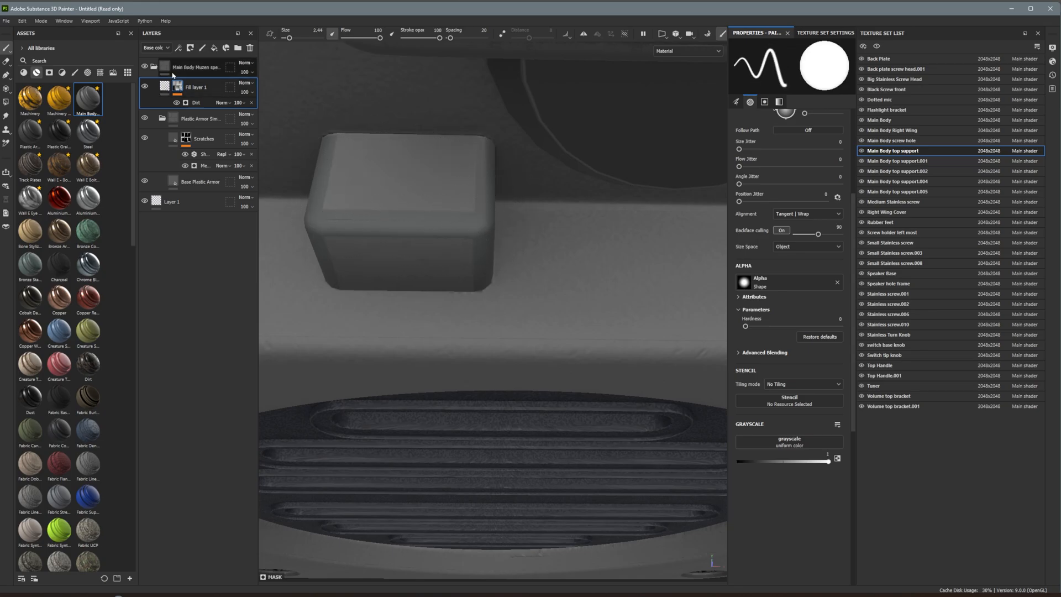
click(205, 139)
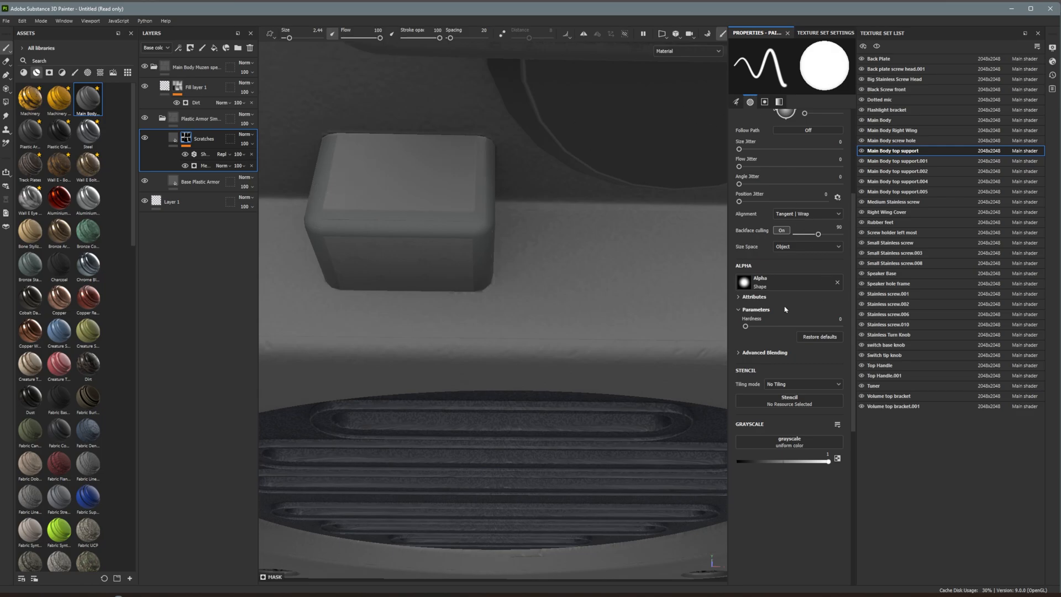
scroll(775, 182, up, 3)
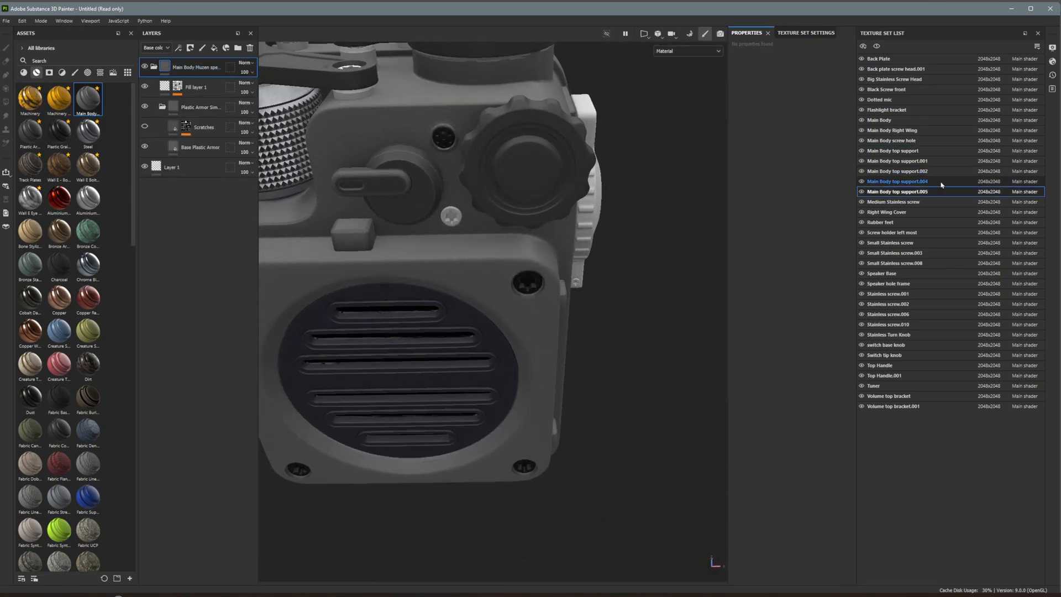
- Check the Main Body top support texture sets and apply the Steel smart material to the small screw below the switch knob
click(941, 182)
click(863, 153)
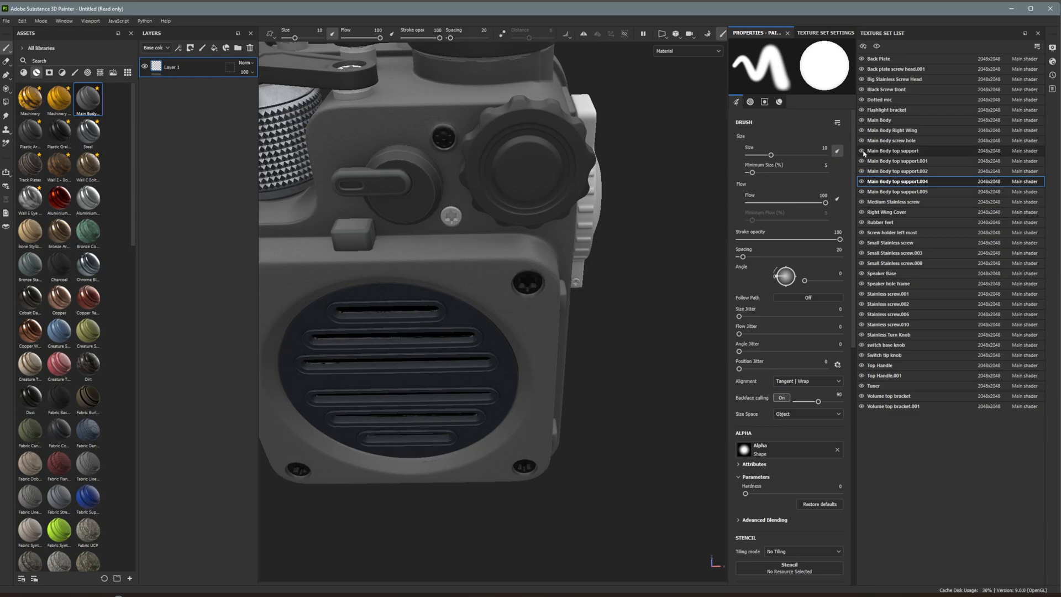
scroll(430, 265, down, 4)
alt+drag(431, 265, 458, 226)
scroll(442, 237, up, 4)
drag(88, 132, 467, 282)
alt+right_drag(467, 282, 262, 235)
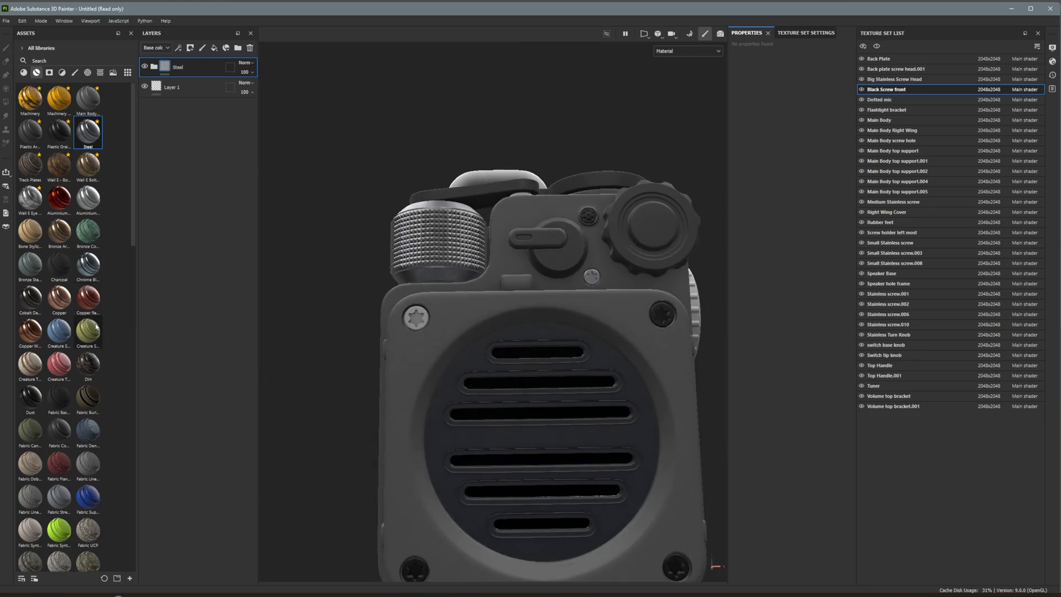
- Apply the Plastic Used smart material to the upper-left screw of the front plate and expand its layer group
mouse_move(93, 330)
scroll(56, 304, down, 15)
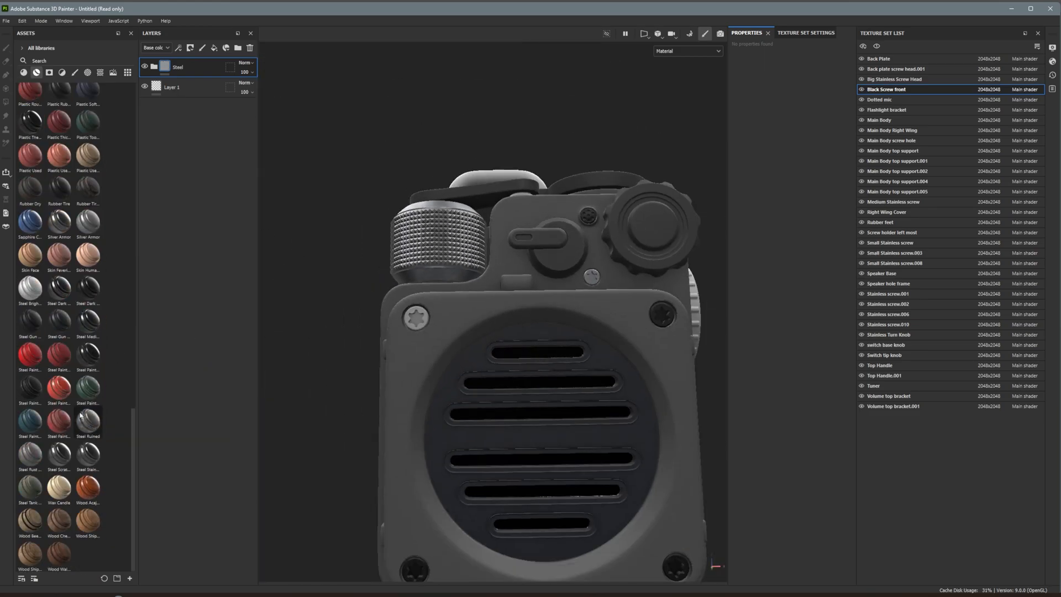
mouse_move(36, 376)
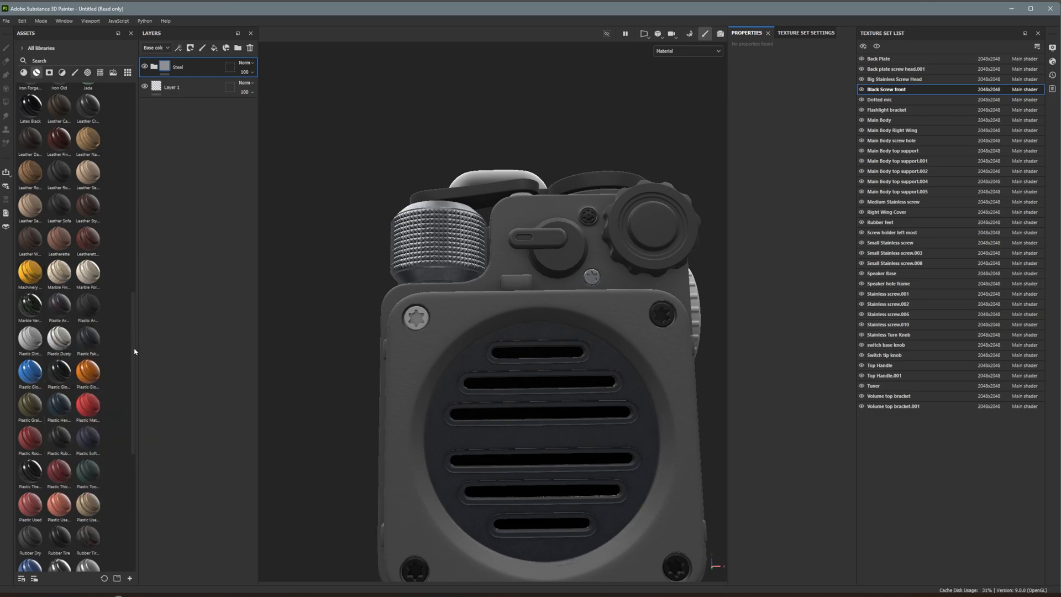
scroll(66, 375, down, 5)
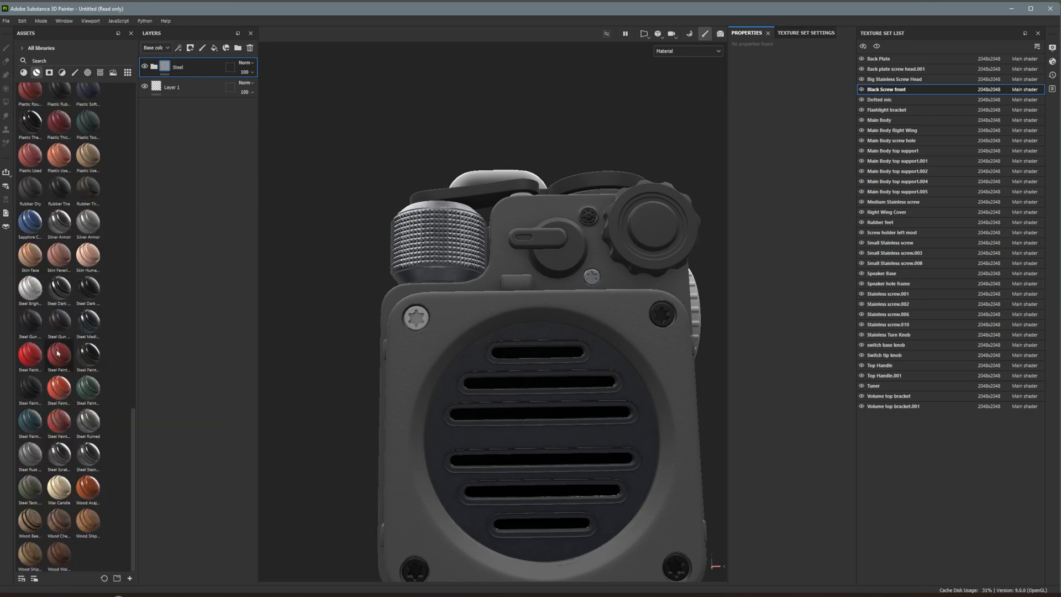
mouse_move(40, 158)
drag(40, 157, 417, 317)
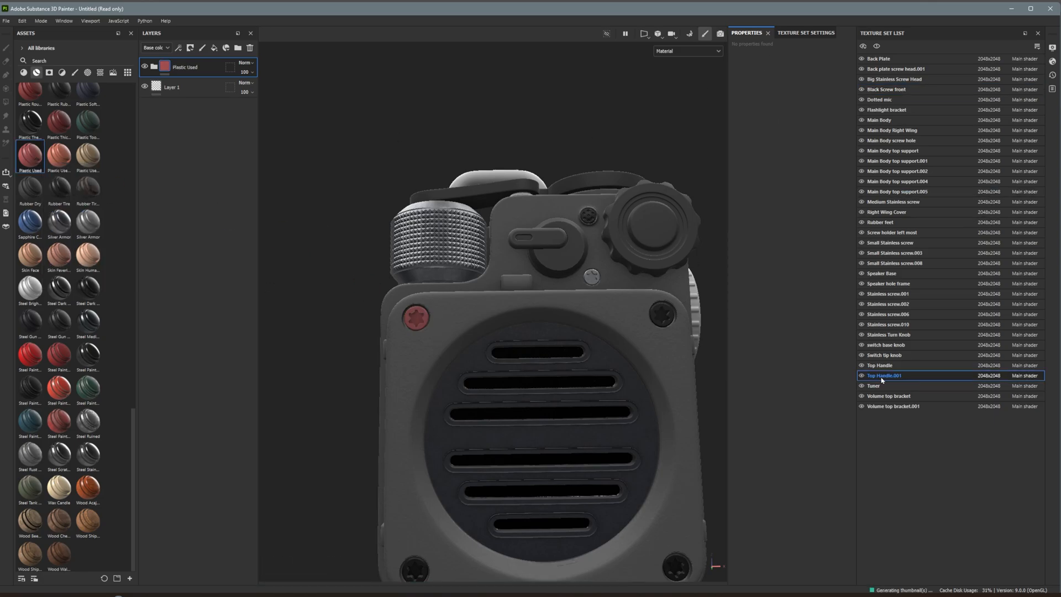
click(154, 67)
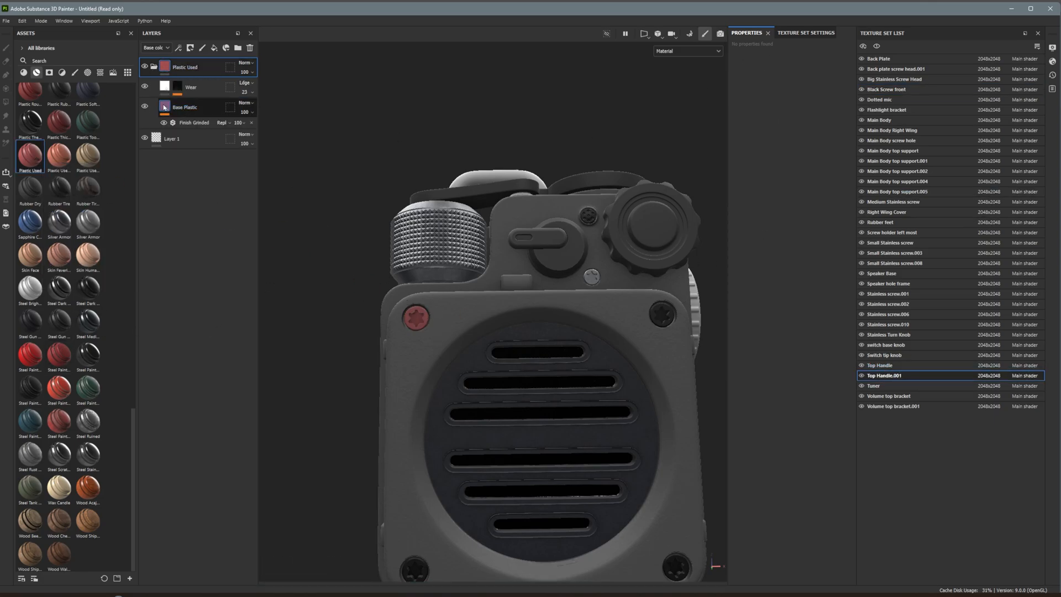
- Set the Base Plastic layer's base color on the front plate's upper-left screw to the lime-green swatch B0C357
click(173, 107)
click(829, 271)
click(722, 503)
scroll(437, 321, down, 3)
- Apply the Plastic Used smart material to the Top Handle and set its Base Plastic color to lime green B0C357
alt+drag(437, 321, 488, 180)
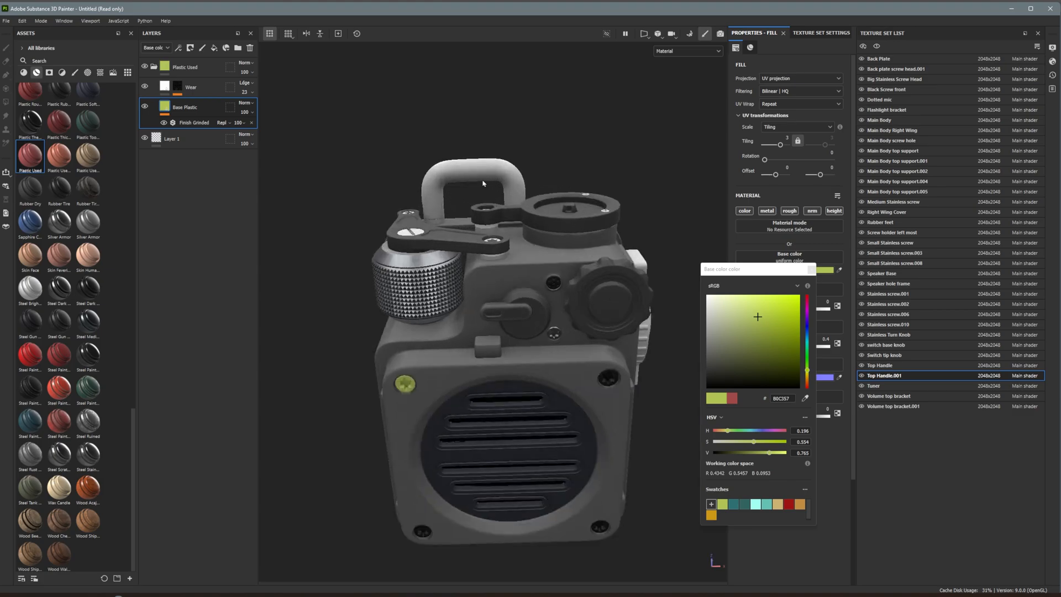
click(884, 365)
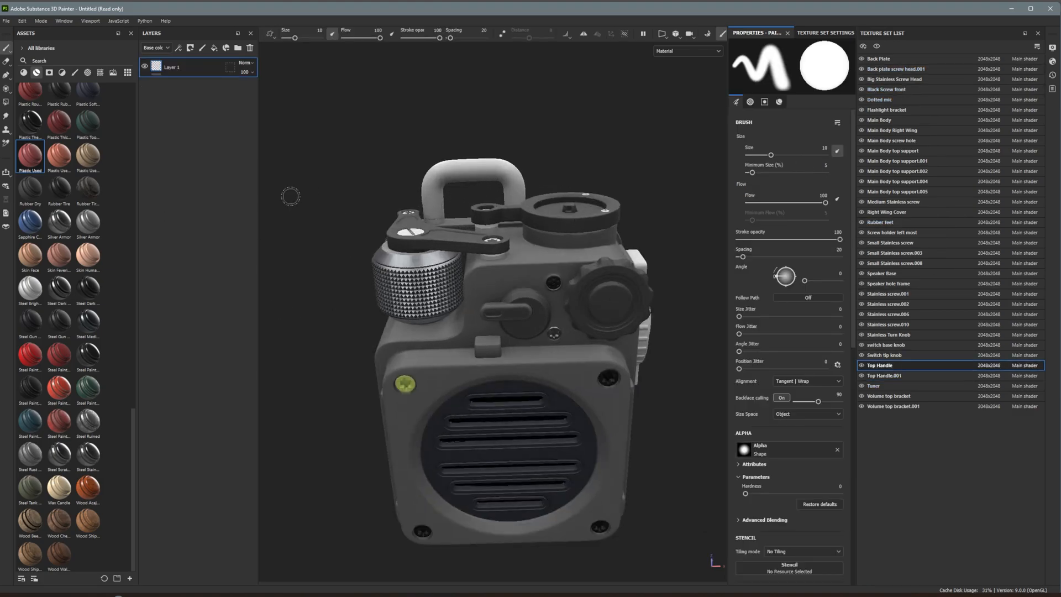
click(902, 377)
click(863, 346)
drag(33, 157, 453, 170)
click(154, 67)
click(184, 108)
click(762, 271)
click(724, 507)
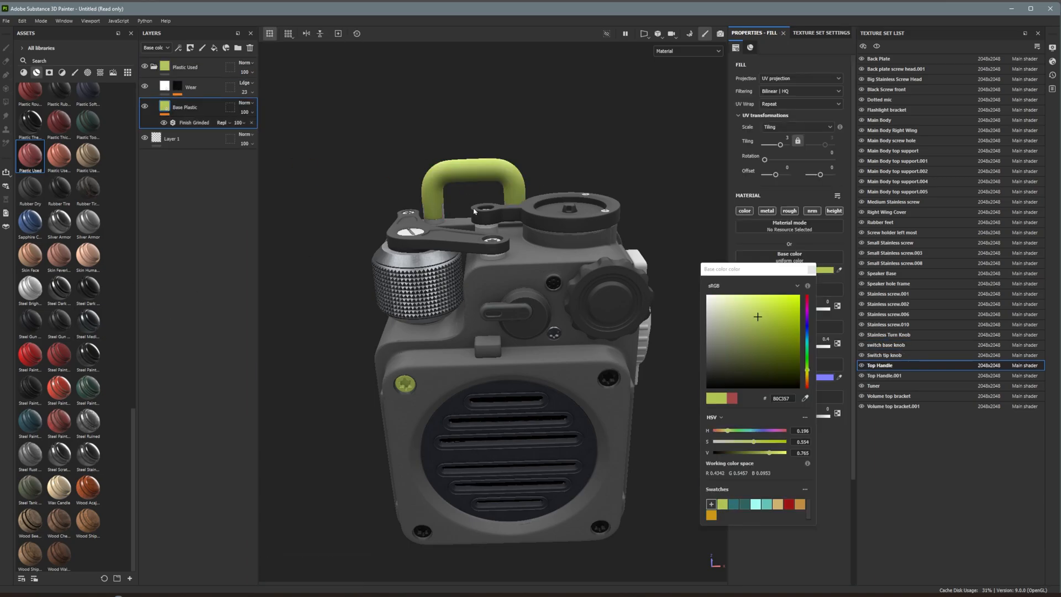
- Apply the Steel smart material to screws on the top brackets, including the screw on the flashlight bracket's arm
alt+drag(602, 398, 569, 481)
drag(132, 413, 131, 83)
drag(90, 132, 420, 298)
drag(88, 132, 539, 198)
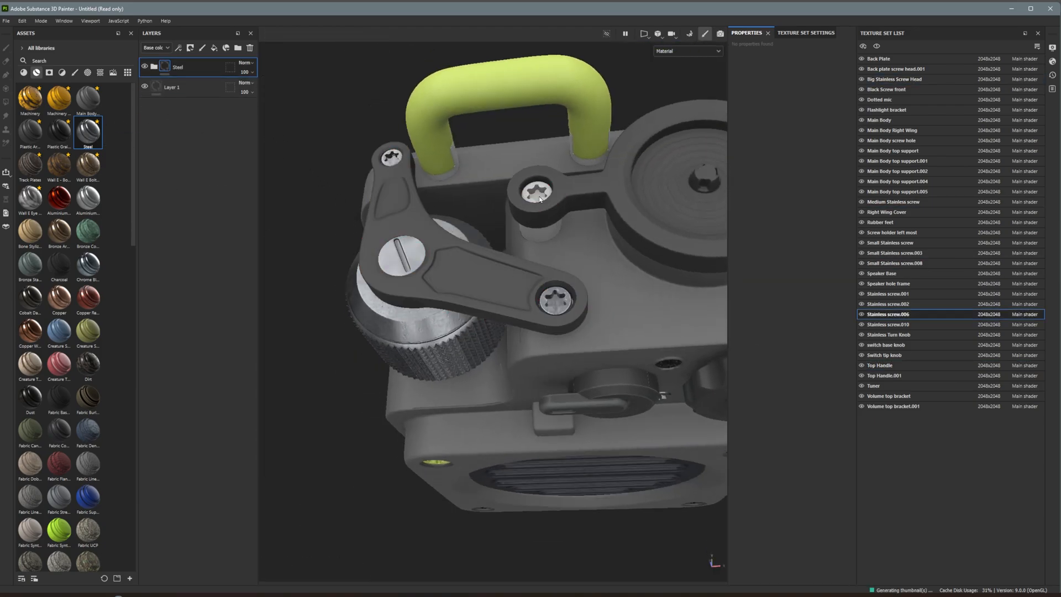
- Apply the Steel smart material to another top screw and the small cross-head screws on the flashlight bracket's ring
scroll(475, 276, down, 5)
alt+drag(594, 238, 558, 270)
scroll(562, 268, up, 6)
drag(88, 133, 555, 268)
scroll(517, 154, down, 2)
scroll(517, 155, down, 2)
alt+drag(518, 155, 526, 239)
scroll(526, 239, up, 5)
drag(88, 132, 529, 239)
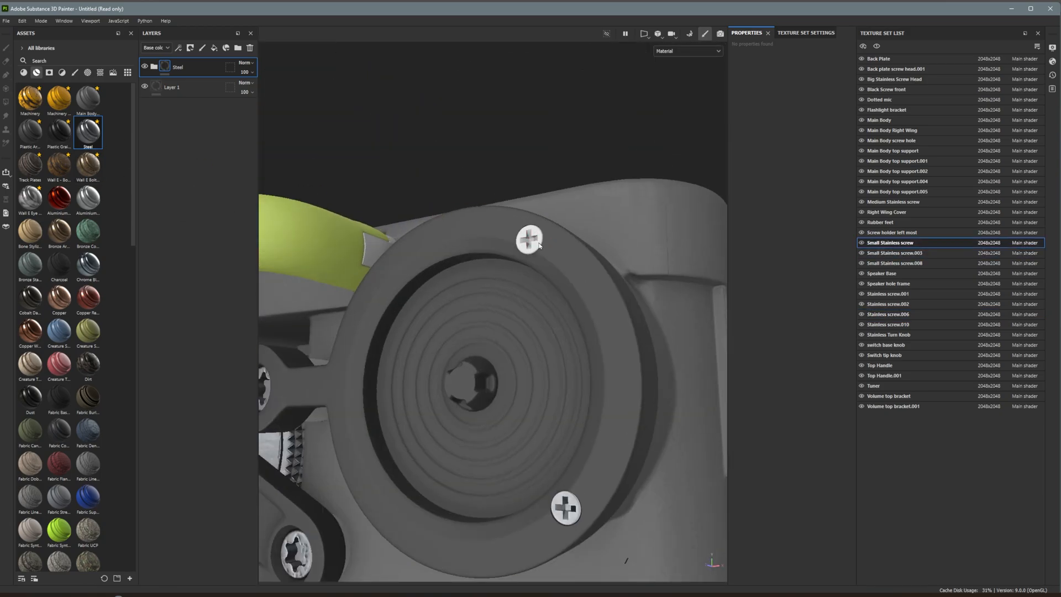
- Add the Aluminium Brushed smart material to the Flashlight bracket and give it a black mask
scroll(530, 248, down, 3)
scroll(515, 326, down, 3)
alt+drag(515, 322, 544, 290)
scroll(545, 290, up, 5)
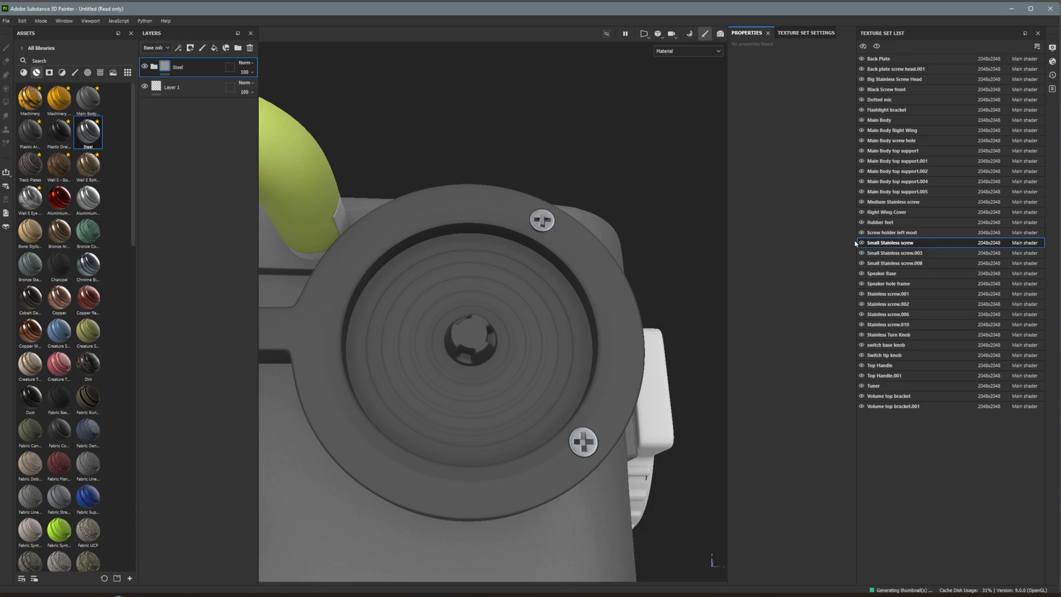
click(928, 111)
drag(88, 198, 207, 59)
click(190, 48)
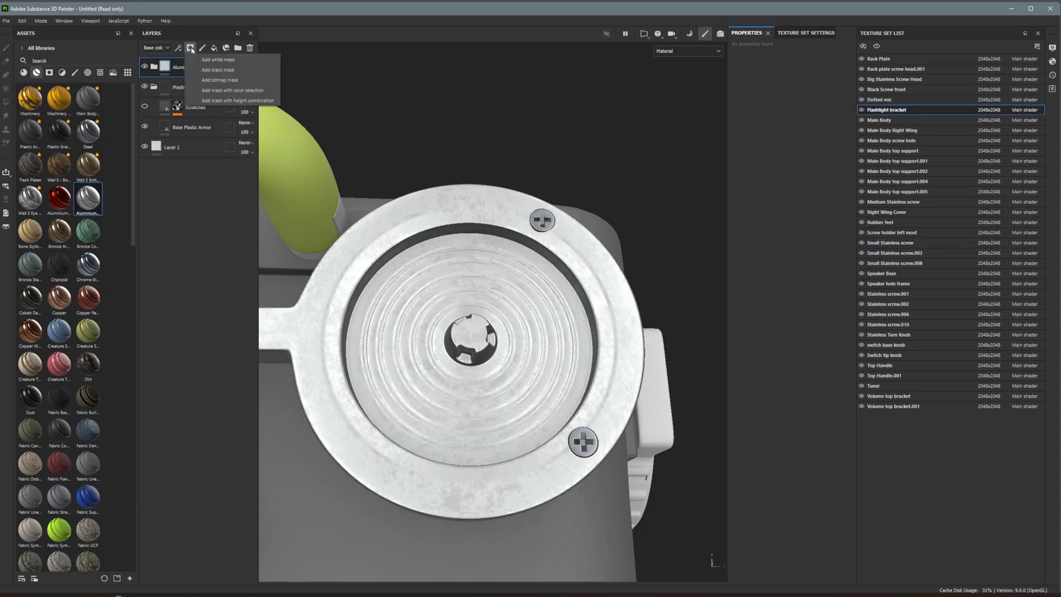
click(218, 70)
- Fill the Aluminium Brushed mask over the flashlight's inner disc and concentric rings using Polygon Fill
click(7, 102)
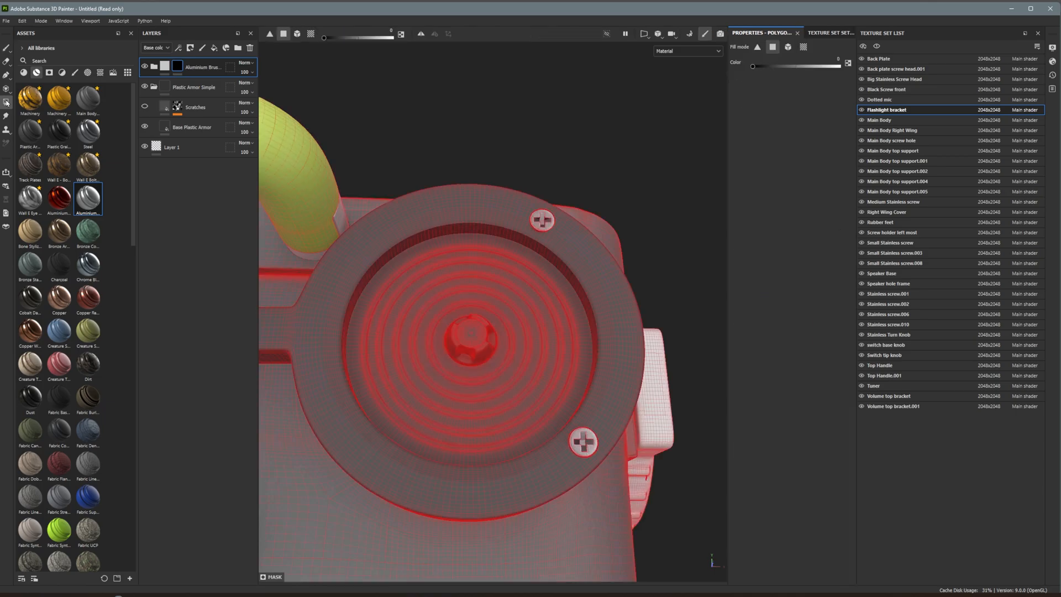
click(469, 338)
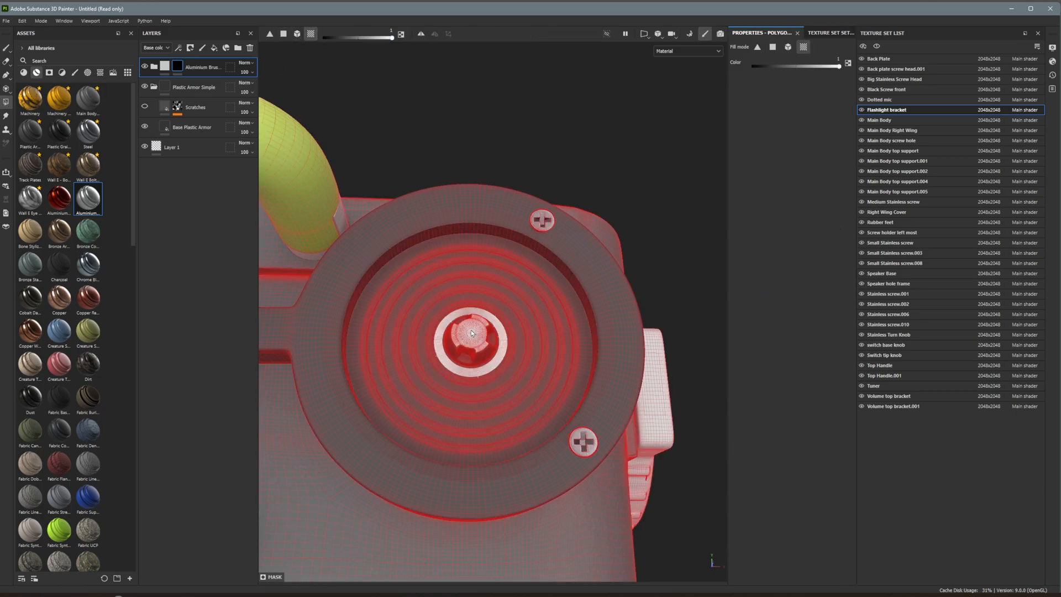
click(502, 360)
scroll(484, 360, up, 3)
alt+drag(484, 360, 498, 395)
drag(386, 248, 588, 457)
alt+drag(540, 320, 488, 396)
drag(569, 349, 608, 381)
click(544, 187)
drag(379, 215, 343, 285)
scroll(487, 330, down, 3)
mouse_move(487, 330)
alt+mouse_down()
mouse_move(476, 381)
mouse_move(514, 260)
mouse_move(486, 338)
alt+mouse_up()
click(7, 48)
- Save the project as Texturing-v2
scroll(486, 342, down, 2)
scroll(514, 260, down, 6)
key(ctrl+s)
click(291, 85)
click(79, 279)
click(79, 278)
text(_1)
key(Return)
- Apply the Plastic Armor, Main Body and Steel smart materials to the parts around the flashlight and the round side cap
alt+drag(486, 338, 395, 326)
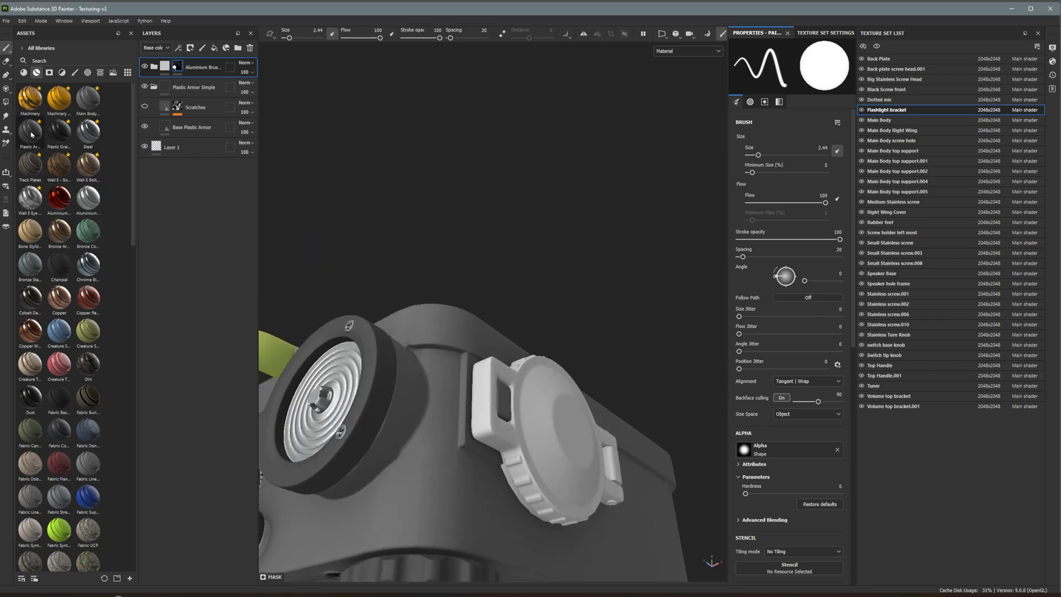
drag(31, 135, 394, 369)
drag(88, 99, 541, 447)
drag(88, 132, 533, 319)
- Apply the Steel smart material to the next side detail and the Main Body smart material to the Main Body Right Wing
alt+drag(537, 398, 531, 312)
scroll(530, 323, up, 5)
drag(88, 133, 445, 323)
scroll(461, 343, down, 4)
drag(87, 99, 436, 387)
- Search the smart materials for "rubber", apply Plastic Rubber to the Rubber feet and expand its layer group
click(57, 59)
text(rubber)
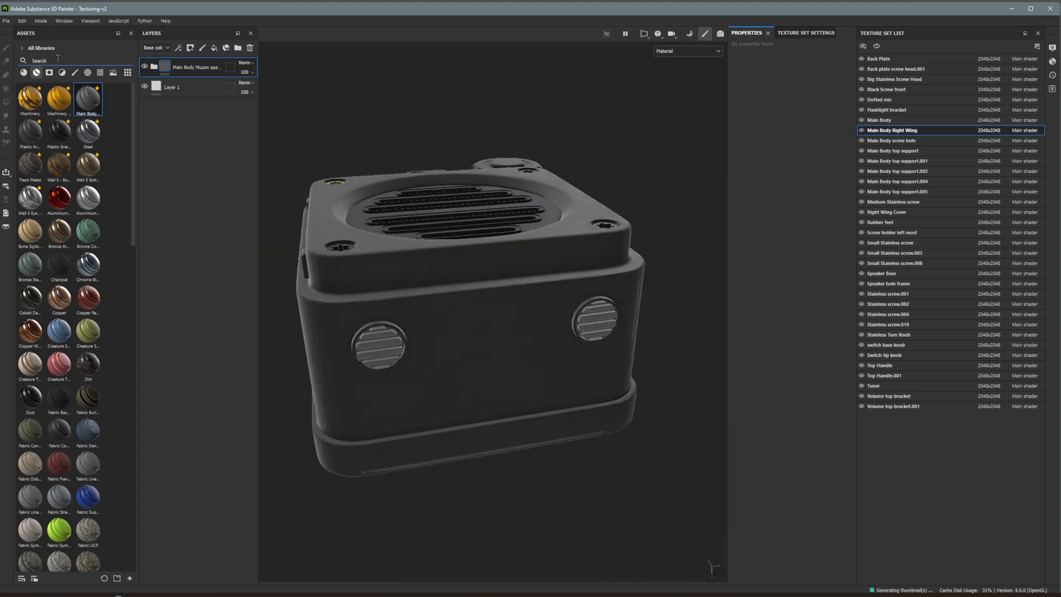
mouse_move(67, 165)
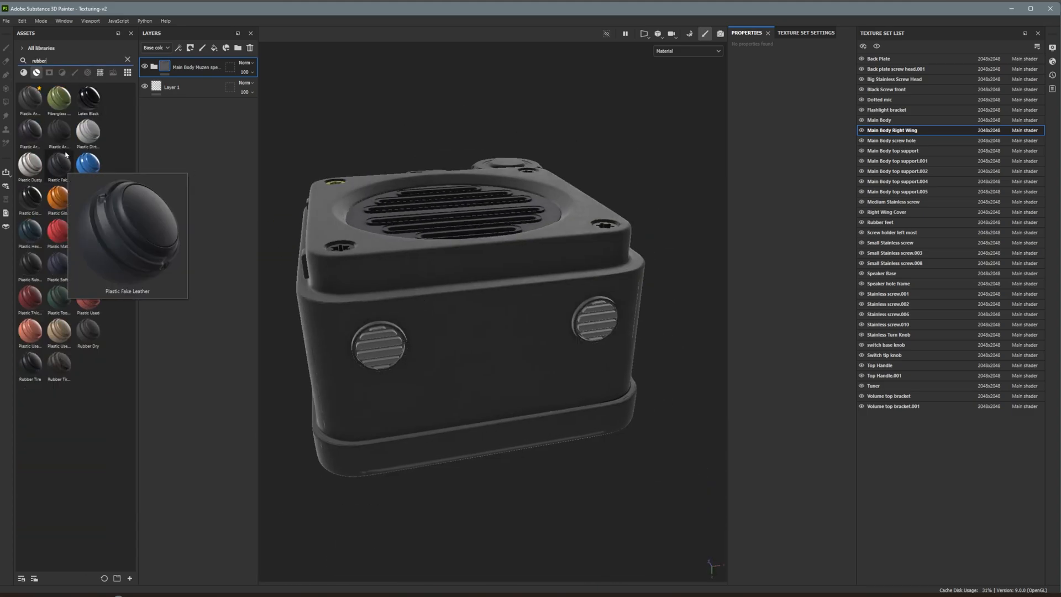
mouse_move(55, 269)
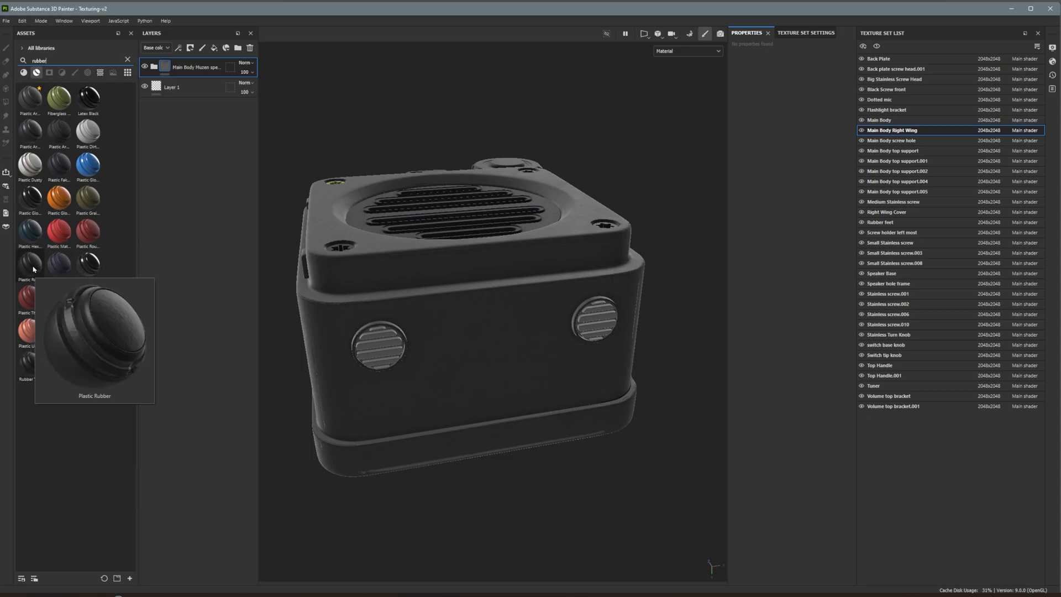
drag(30, 264, 337, 376)
scroll(422, 367, up, 4)
scroll(337, 370, down, 4)
click(154, 66)
scroll(400, 238, up, 7)
alt+drag(401, 237, 464, 193)
scroll(409, 210, up, 3)
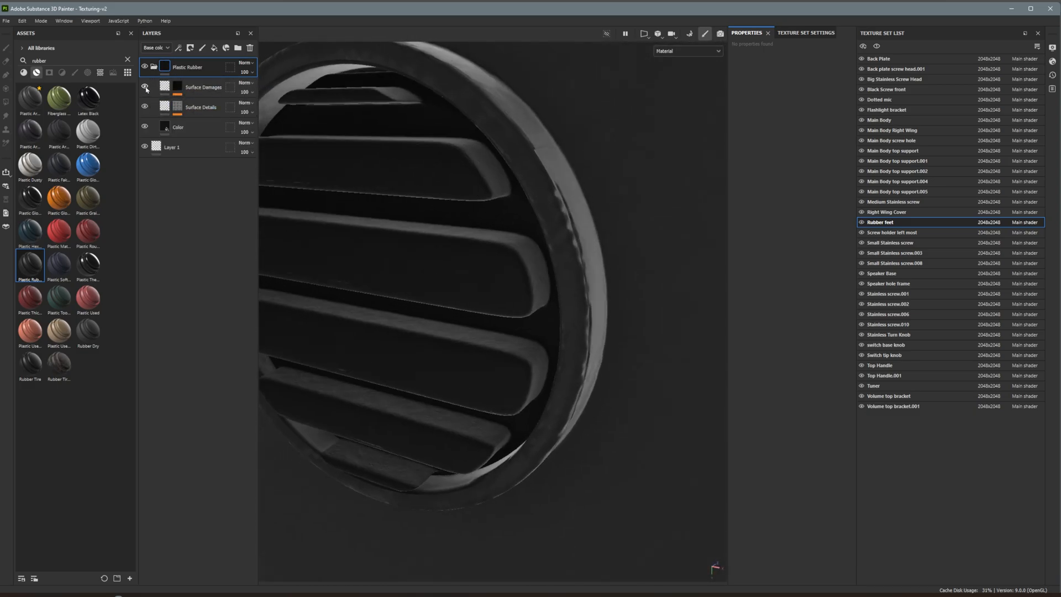
- Clear the rubber filter from the asset search and browse the smart materials for the back plate
scroll(618, 303, down, 7)
alt+drag(618, 303, 499, 367)
scroll(500, 367, down, 3)
alt+drag(528, 286, 500, 266)
click(128, 60)
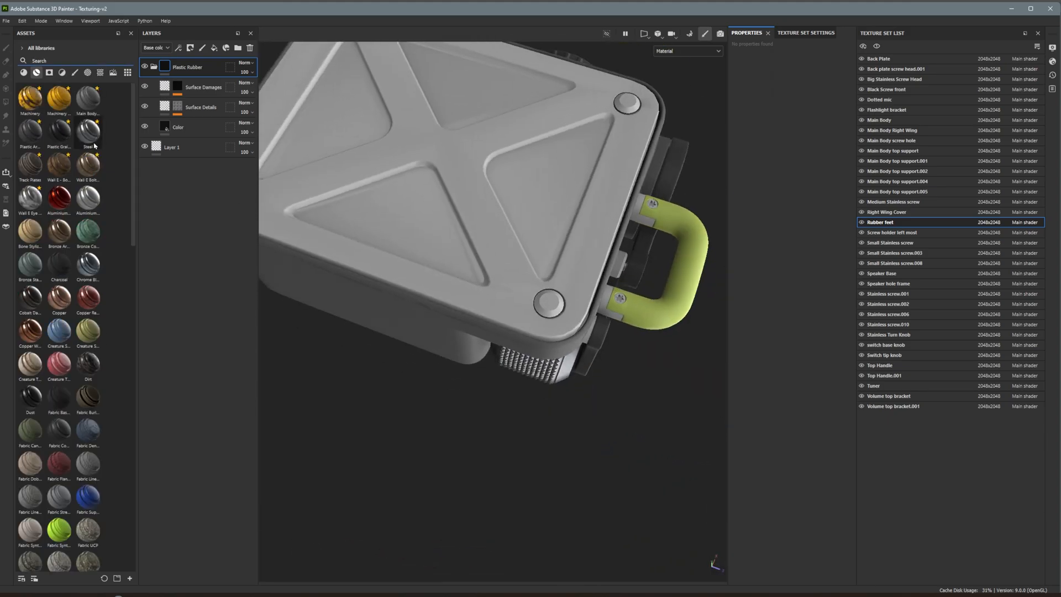
mouse_move(56, 130)
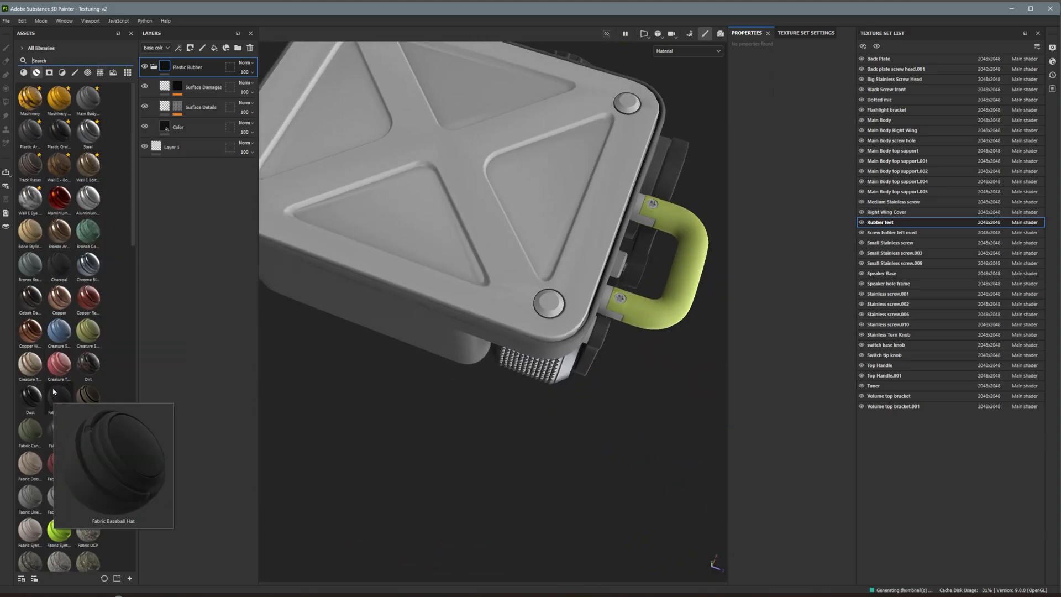
scroll(59, 381, down, 5)
mouse_move(89, 380)
scroll(66, 343, down, 10)
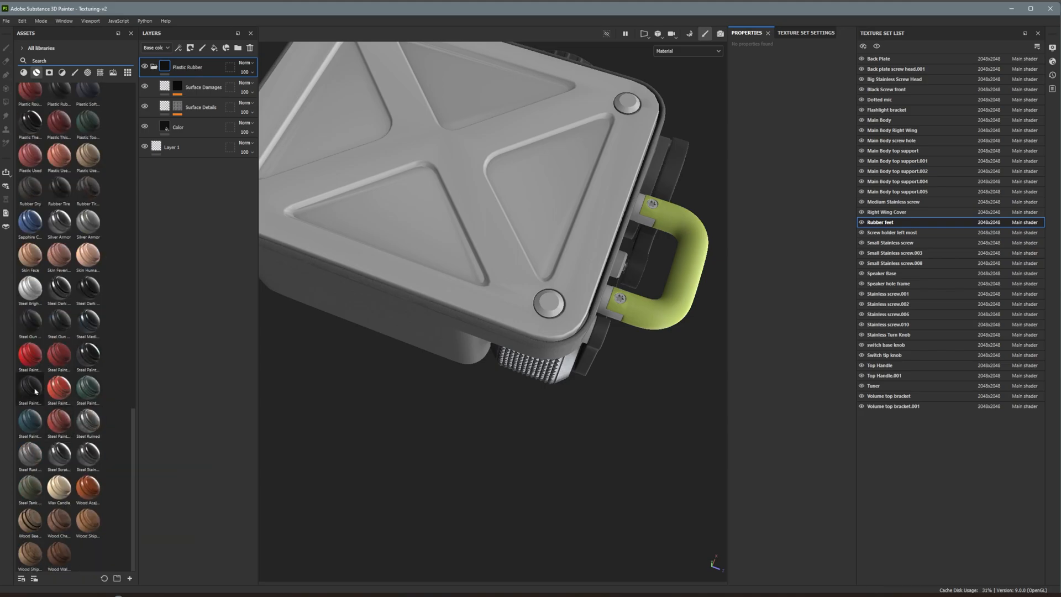
- Apply the Steel Gun Matte smart material to the Back Plate and expand its layer group
mouse_move(65, 325)
drag(30, 321, 454, 188)
scroll(476, 209, up, 3)
click(154, 67)
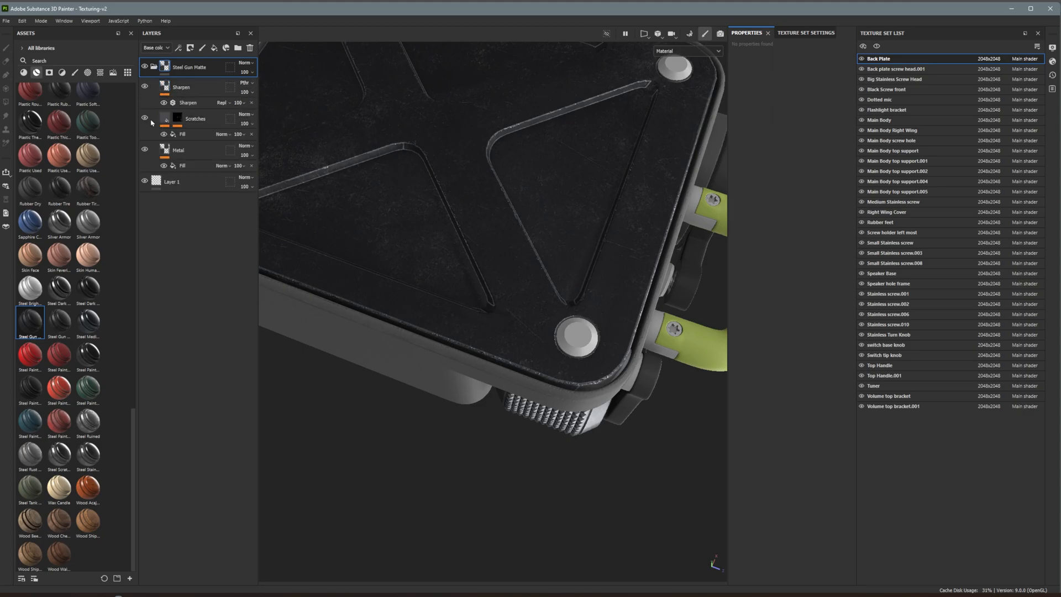
- Examine the Scratches mask's Metal Edge Wear generator and the Sharpen layer's fill settings
click(209, 124)
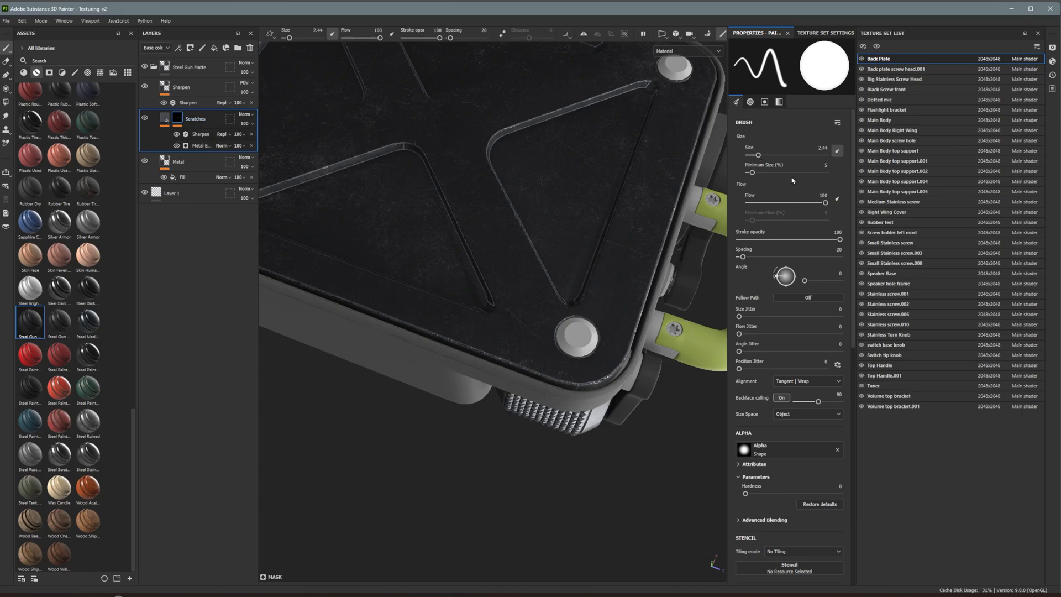
click(205, 145)
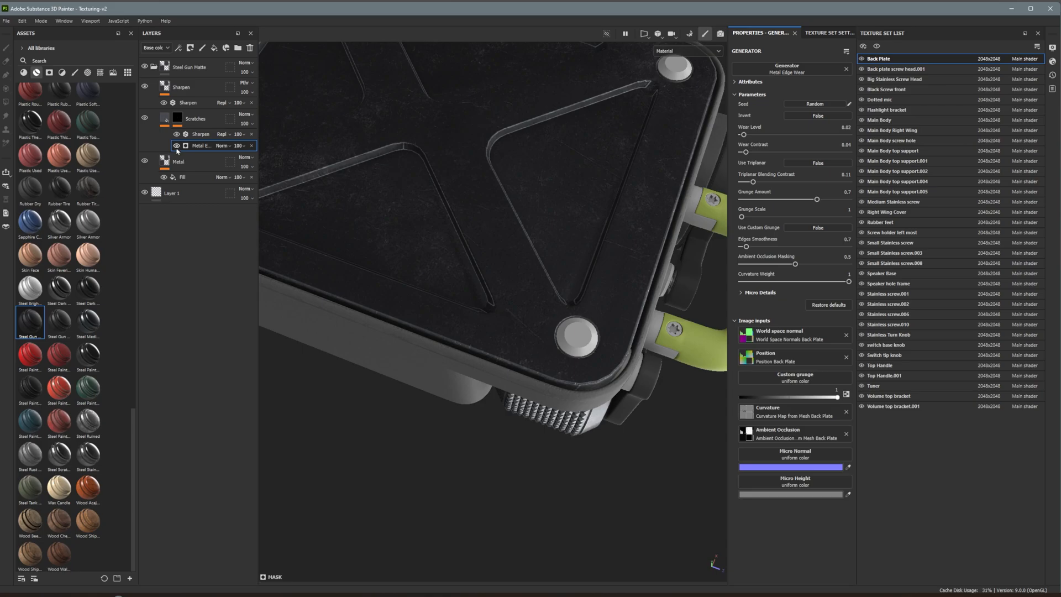
click(197, 120)
click(165, 118)
click(178, 117)
click(198, 87)
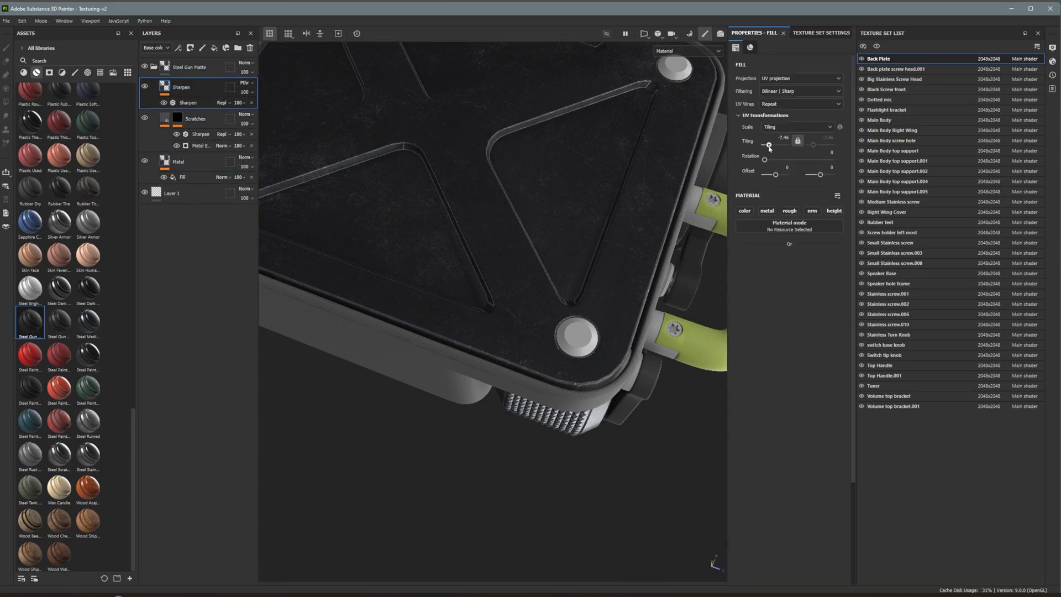
click(213, 146)
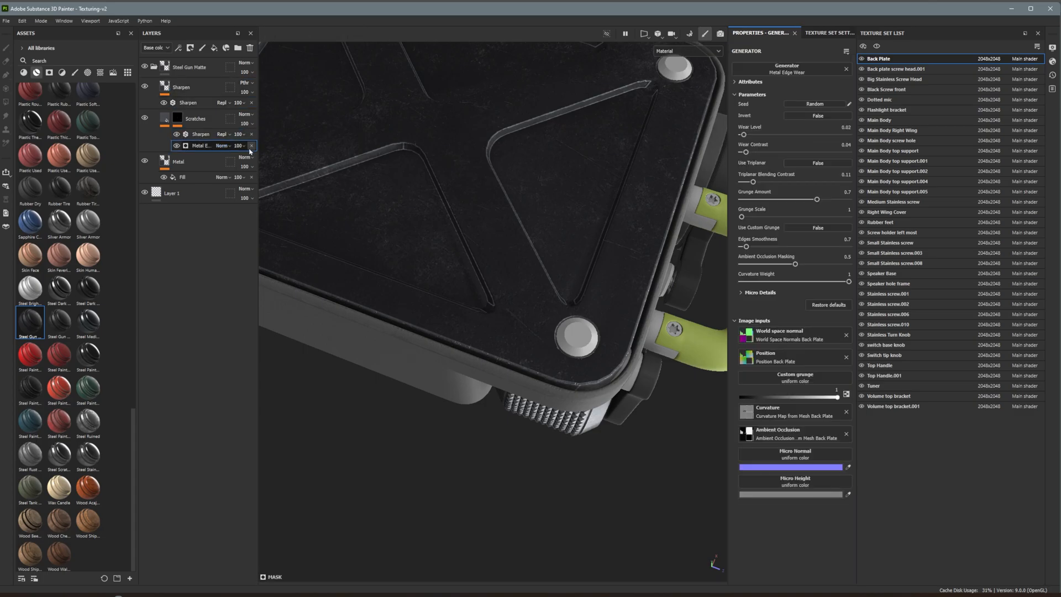
- Compare the Back Plate with and without the Sharpen layer, and lower the Sharpen filter's opacity to 27
scroll(569, 209, down, 5)
alt+drag(570, 210, 391, 305)
scroll(484, 342, up, 6)
alt+drag(552, 309, 480, 310)
click(144, 87)
click(145, 87)
click(190, 103)
click(243, 103)
click(247, 118)
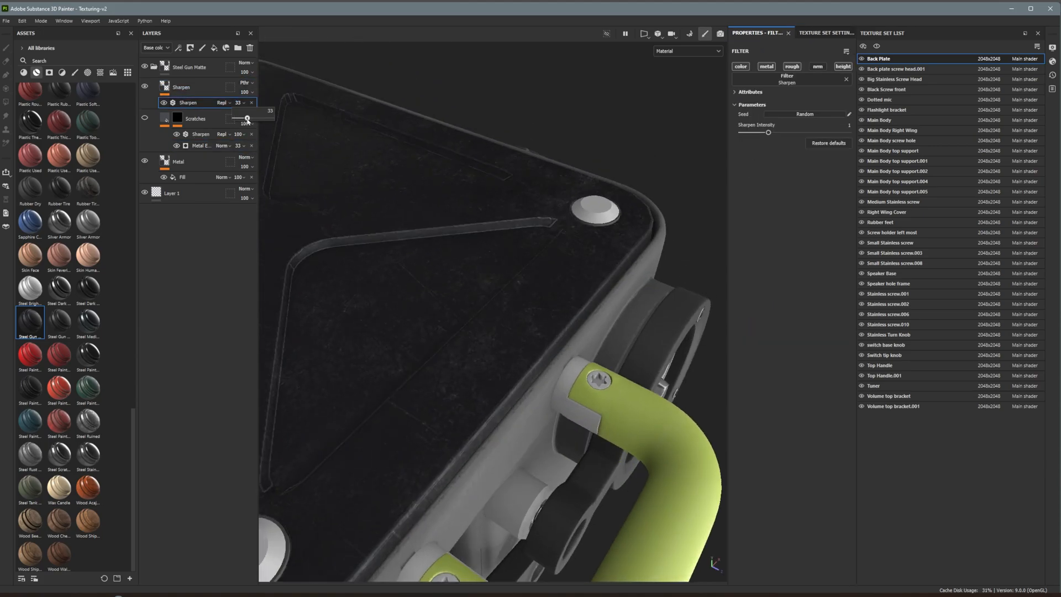
drag(244, 119, 246, 119)
- Inspect the Scratches mask, its Metal Edge Wear generator, the Metal layer's Fill effect and the Sharpen filter settings
click(177, 119)
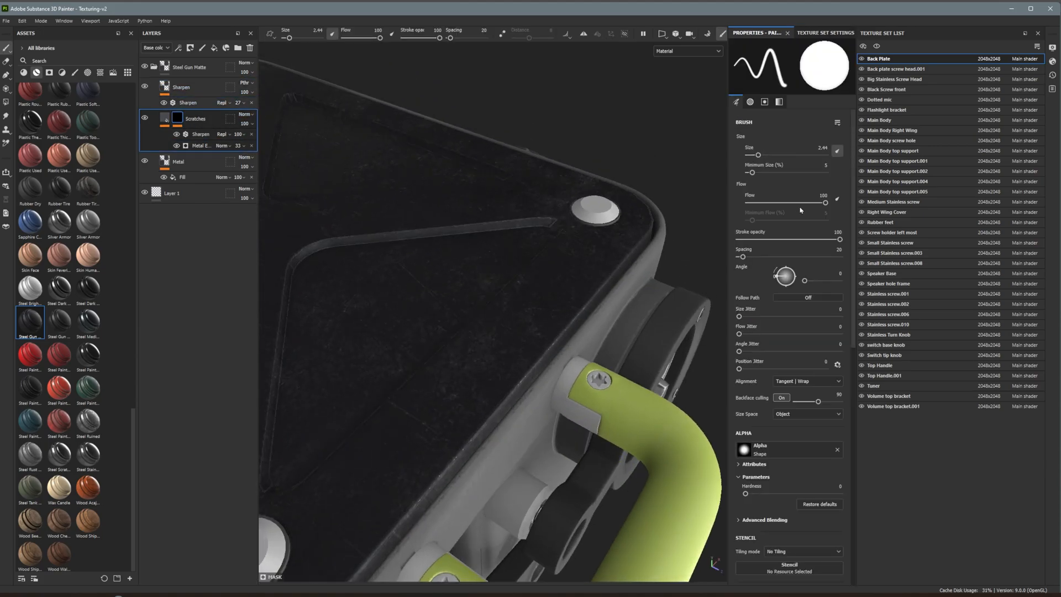
click(199, 146)
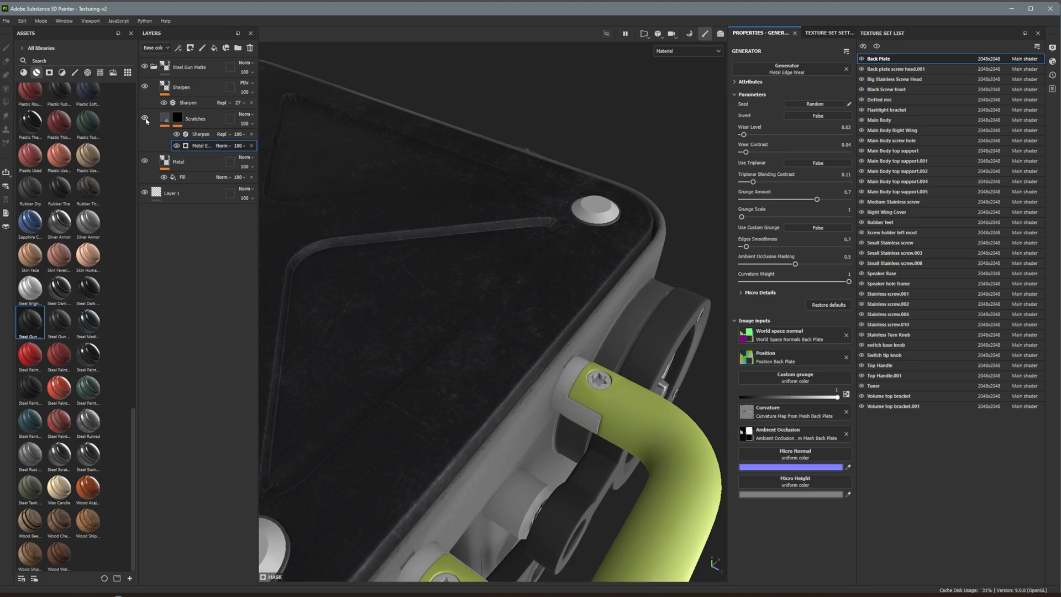
click(182, 177)
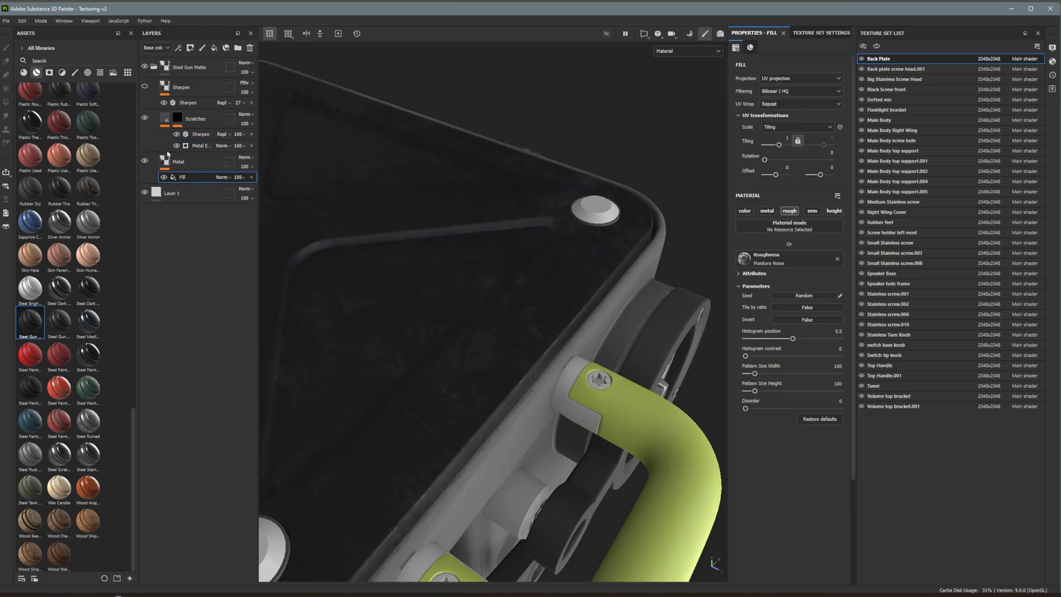
click(185, 103)
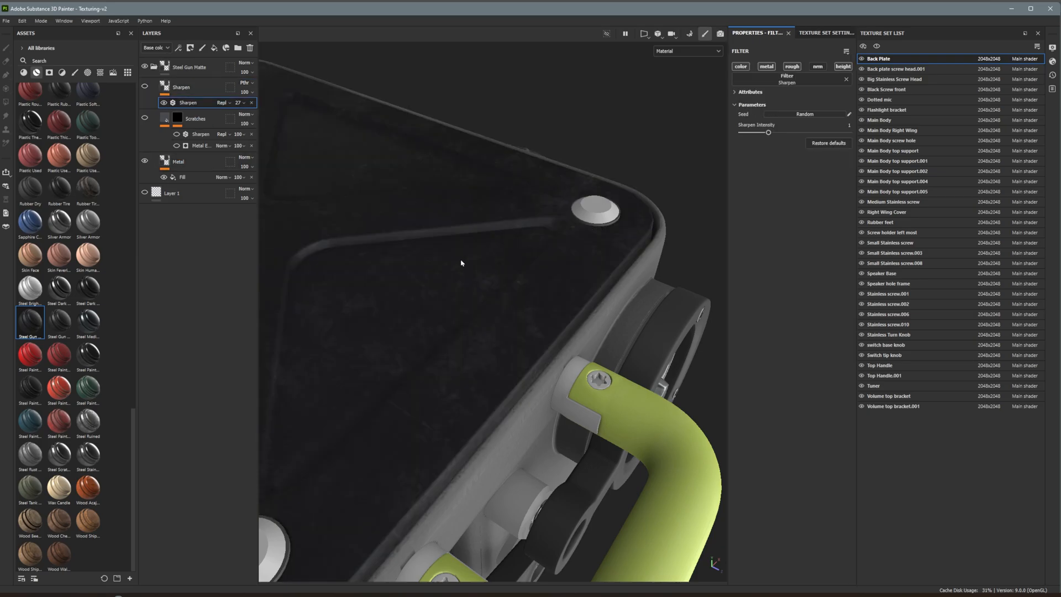
click(177, 118)
right_click(177, 118)
click(208, 268)
scroll(449, 329, down, 5)
mouse_move(450, 329)
alt+mouse_down()
mouse_move(547, 219)
mouse_move(551, 227)
alt+mouse_up()
key(ctrl+z)
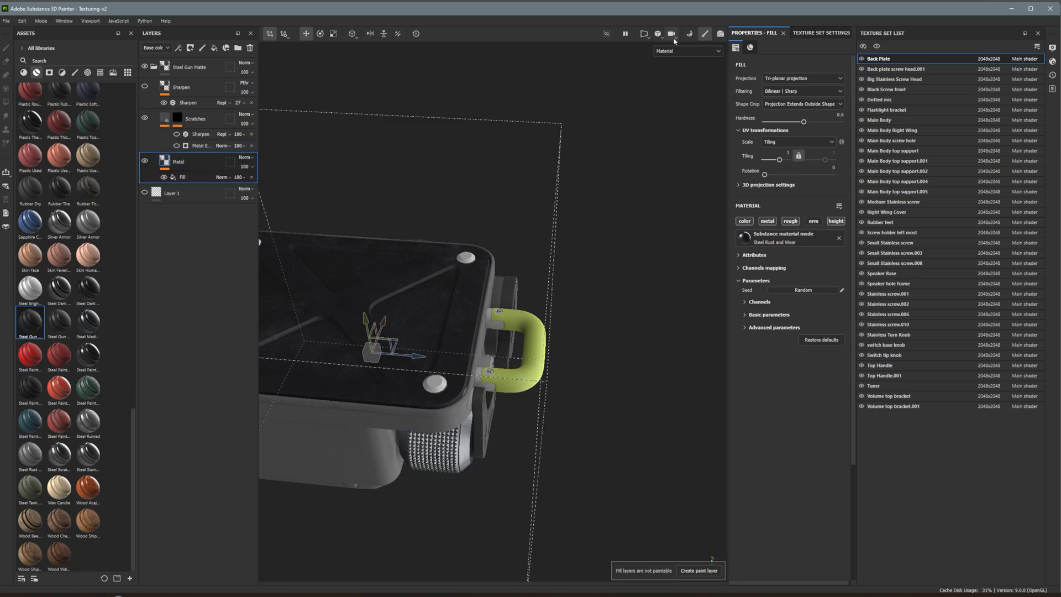
- Replace the edited Steel Gun Matte group on the Back Plate with a fresh copy and compare its layers' visibility
click(208, 69)
key(Delete)
drag(33, 327, 354, 331)
click(145, 119)
click(145, 150)
click(145, 150)
alt+drag(544, 270, 497, 284)
- Set the Scratches mask's Metal Edge Wear to Wear Level 0.13, Edges Smoothness 1.71, Ambient Occlusion Masking 0.1 and Curvature Weight 0.08
click(173, 150)
click(178, 119)
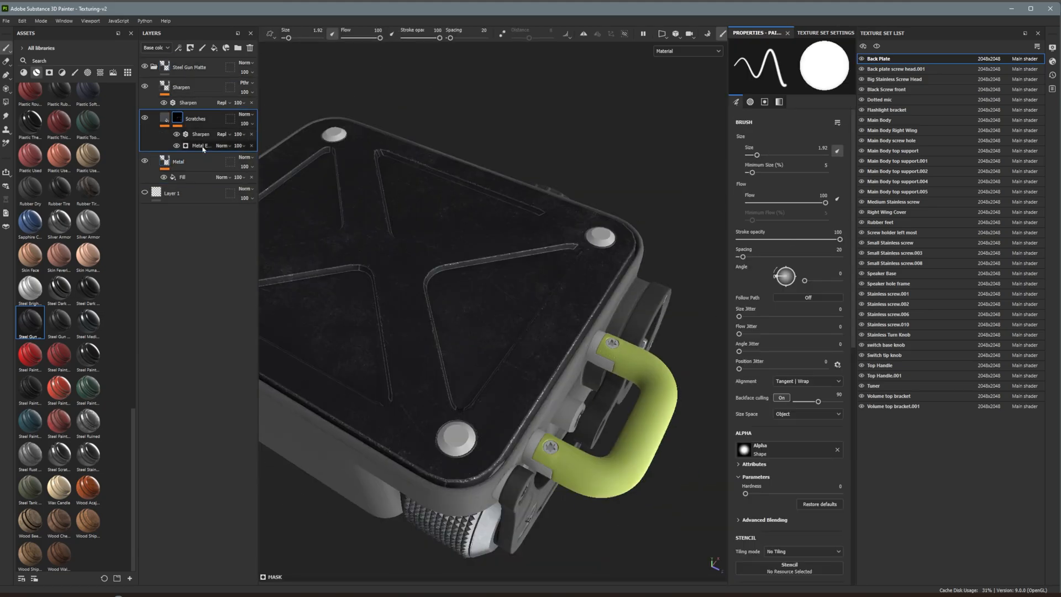
click(167, 119)
click(179, 118)
click(199, 146)
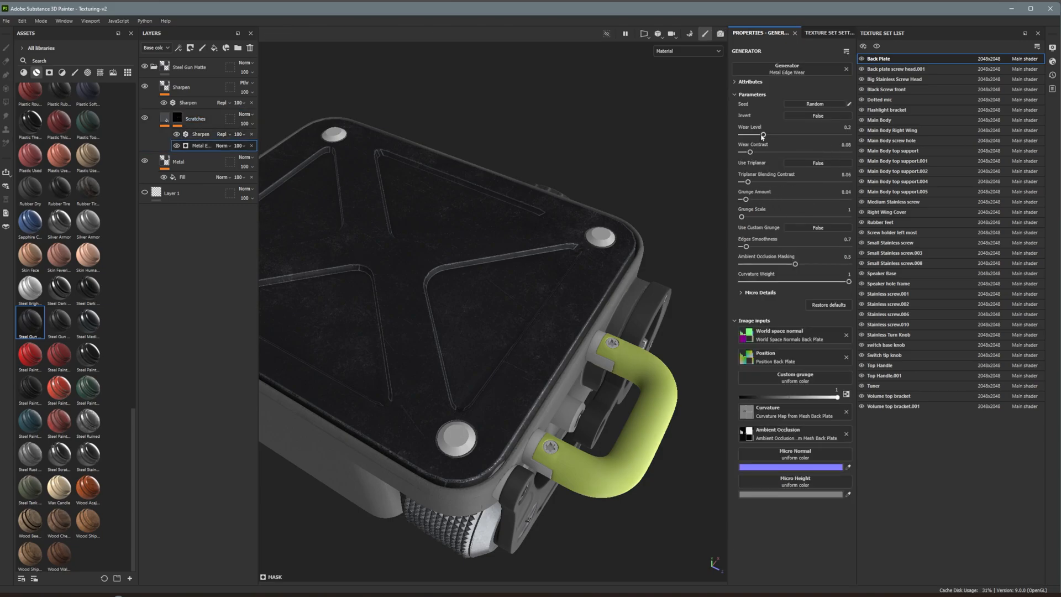
drag(748, 248, 752, 248)
click(744, 293)
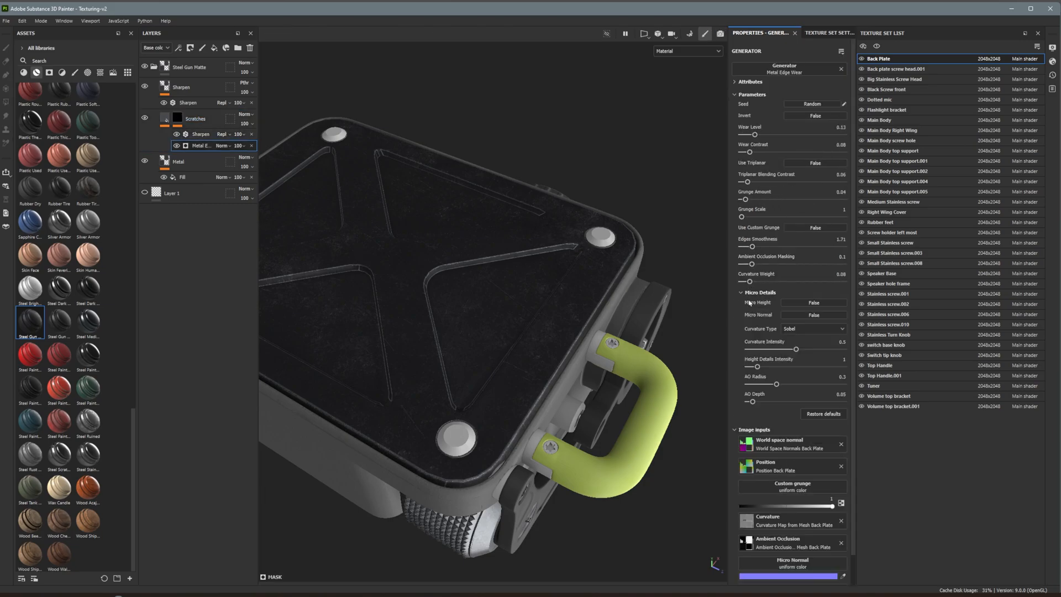
- Remove the Metal Edge Wear generator from the Scratches mask and delete the Steel Gun Matte material from the Back Plate
click(840, 69)
key(Delete)
click(184, 121)
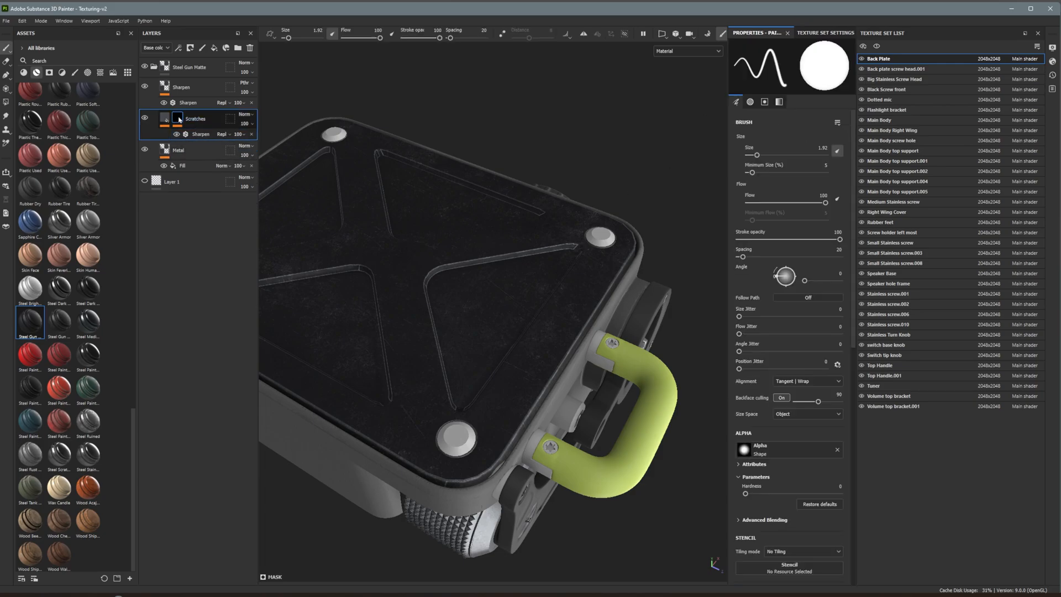
key(Delete)
key(Delete)
click(199, 75)
key(Delete)
- Apply the dark Steel Painted Rough smart material to the Back Plate and hide its Metallic Paint layer
mouse_move(58, 327)
mouse_move(30, 386)
mouse_down()
mouse_move(54, 394)
mouse_move(402, 289)
mouse_up()
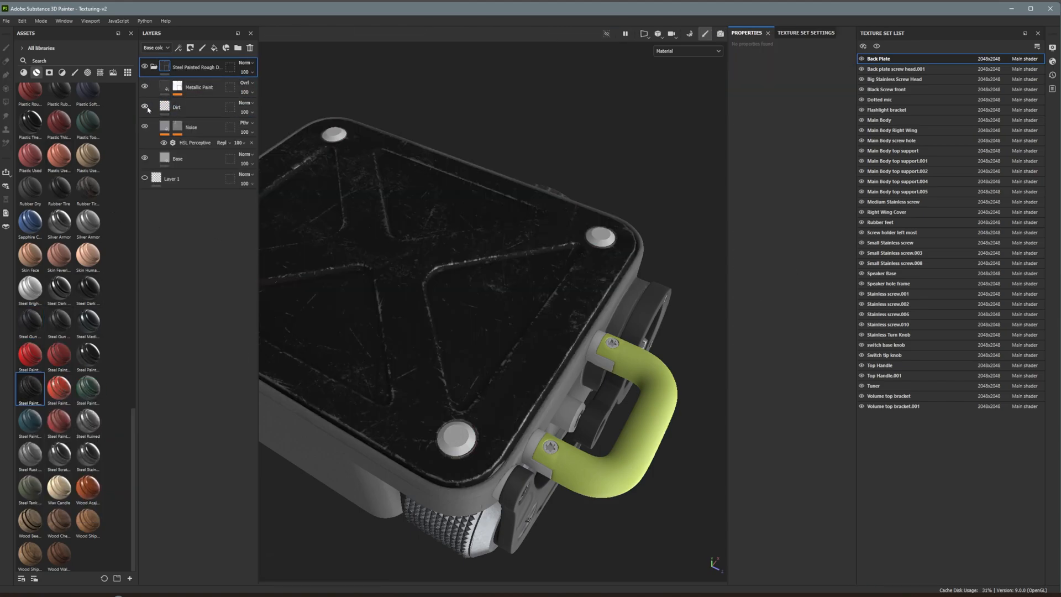
click(145, 86)
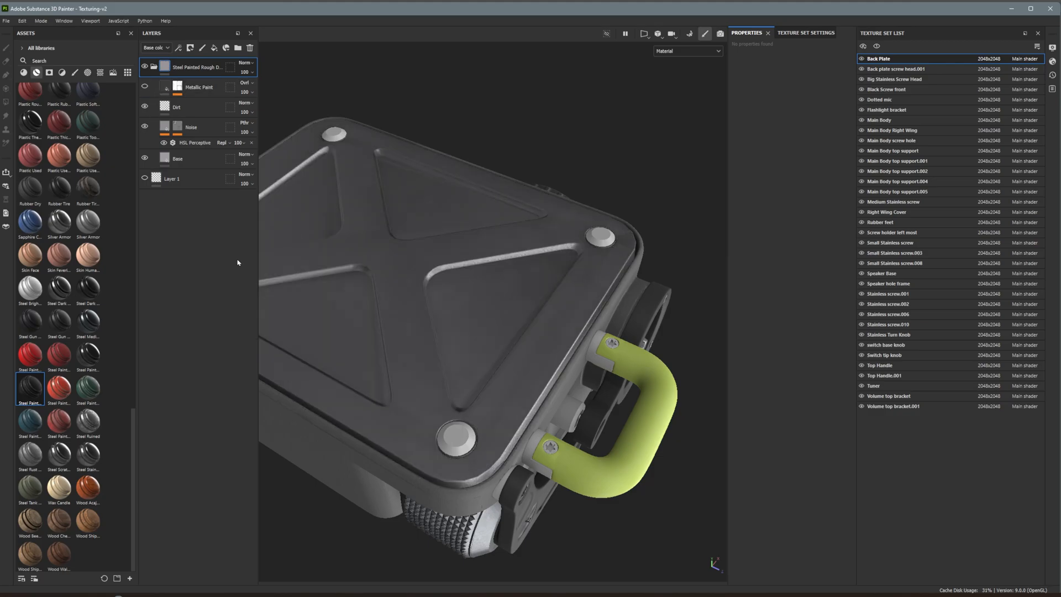
- Set the base color of the Back Plate's Base layer to the dark blue-grey 4D525D
click(178, 158)
click(823, 269)
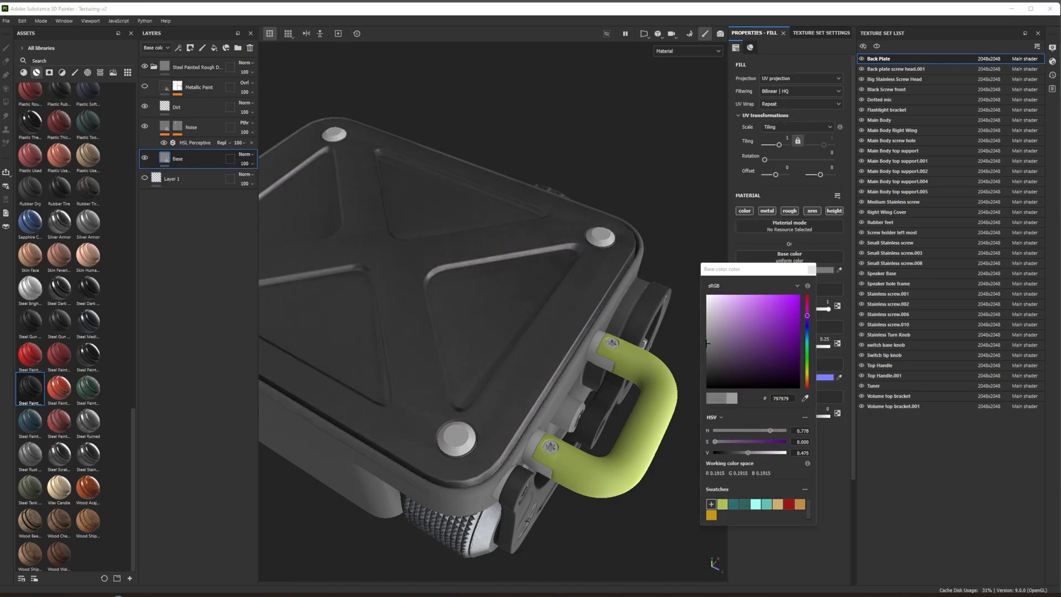
drag(708, 344, 703, 360)
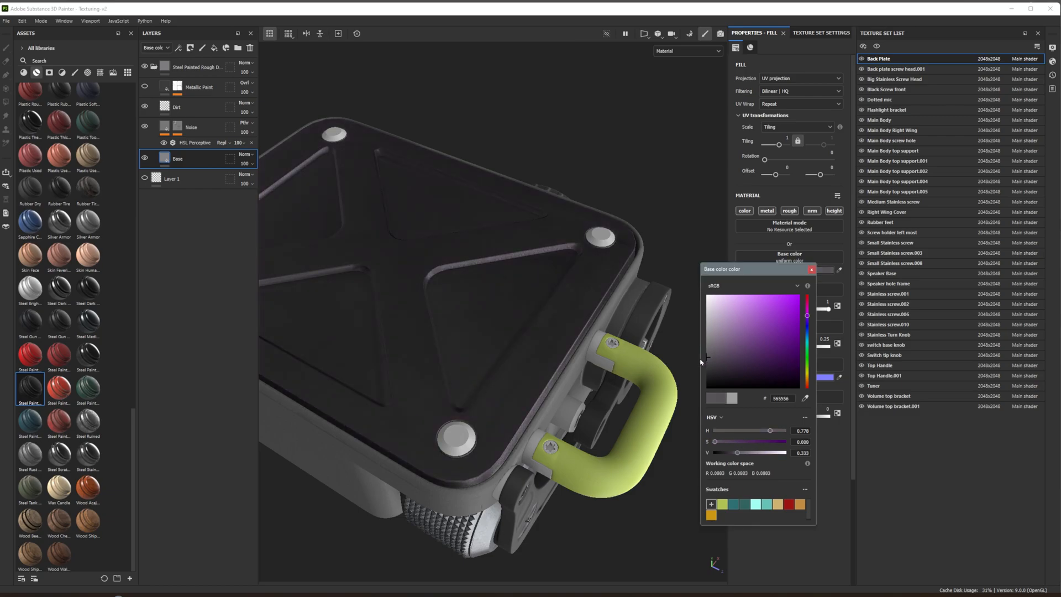
click(711, 357)
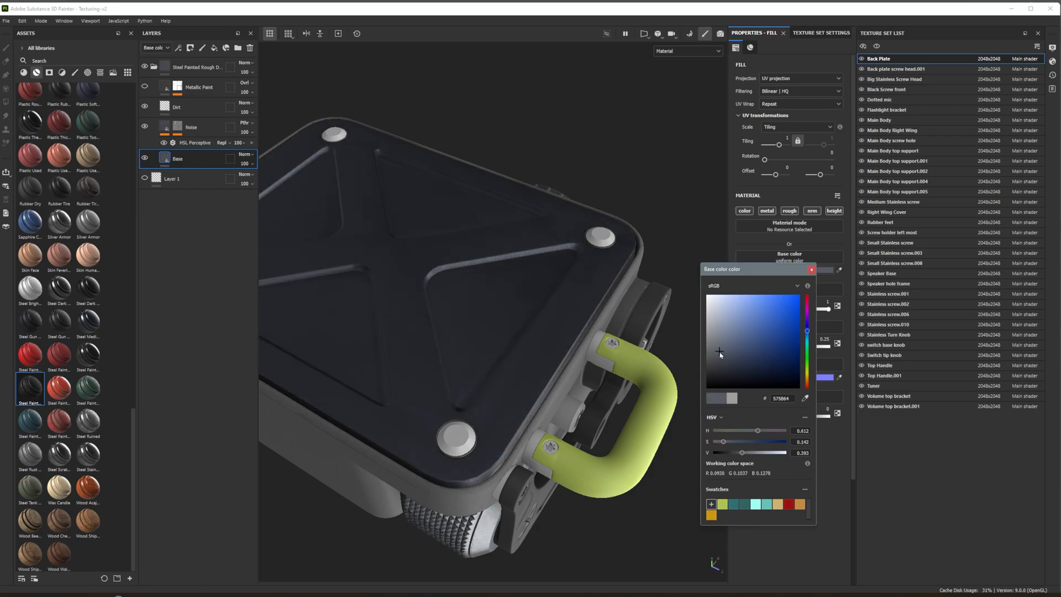
scroll(530, 276, down, 5)
alt+drag(525, 276, 542, 263)
scroll(497, 251, up, 6)
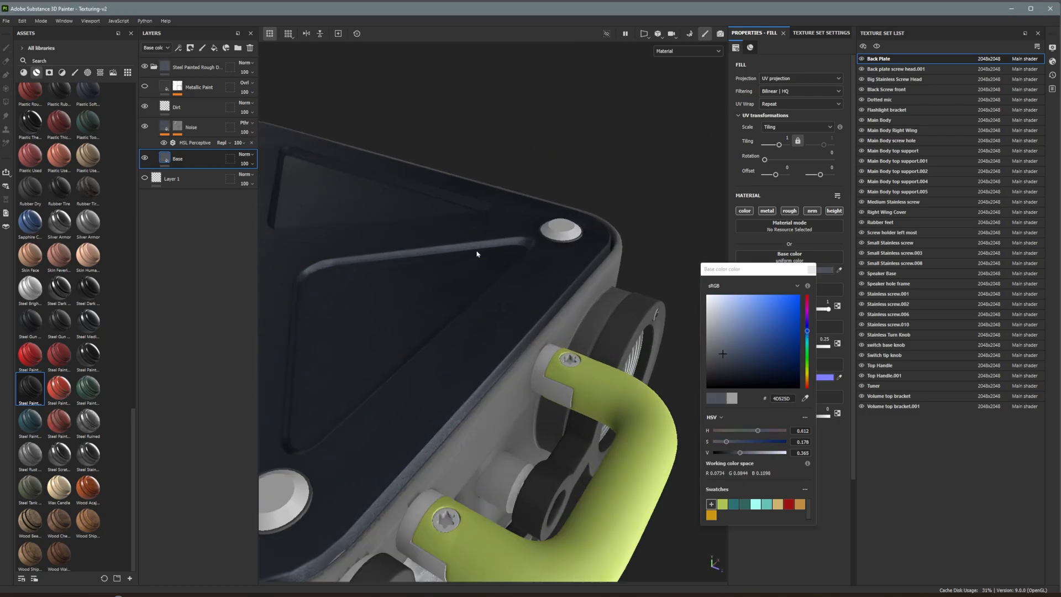
- Search the assets for rubber and apply the Plastic Rubber smart material to the back plate screw heads
drag(133, 441, 134, 135)
click(63, 61)
text(rubber)
mouse_move(32, 134)
drag(29, 274, 563, 232)
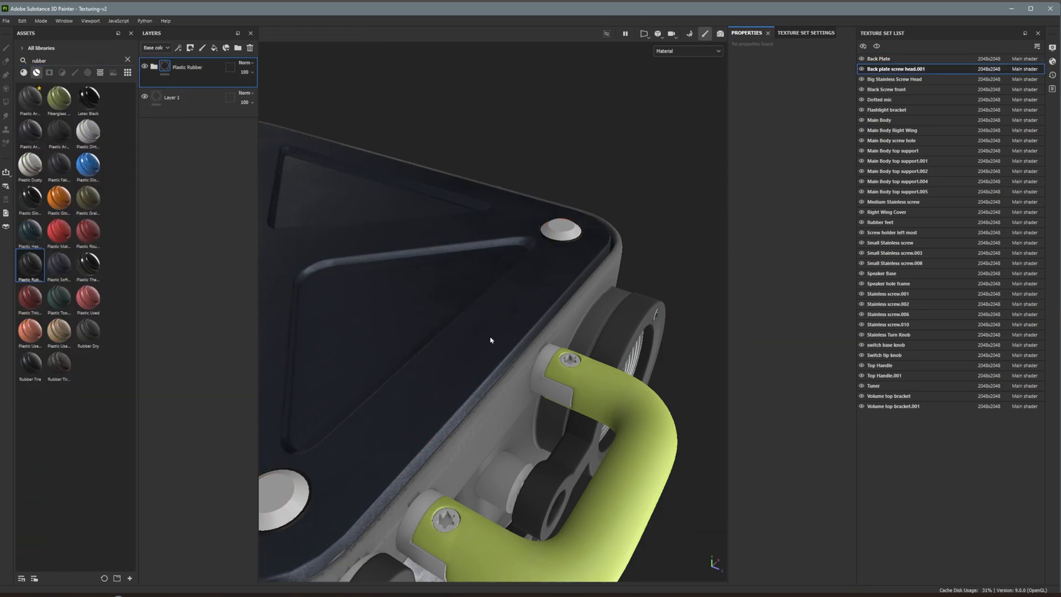
scroll(442, 331, down, 5)
scroll(393, 324, down, 4)
alt+drag(475, 323, 510, 226)
scroll(475, 215, up, 6)
- Clear the asset search and apply the Main Body Muzen smart material to Main Body top support.004
click(128, 59)
drag(125, 156, 363, 288)
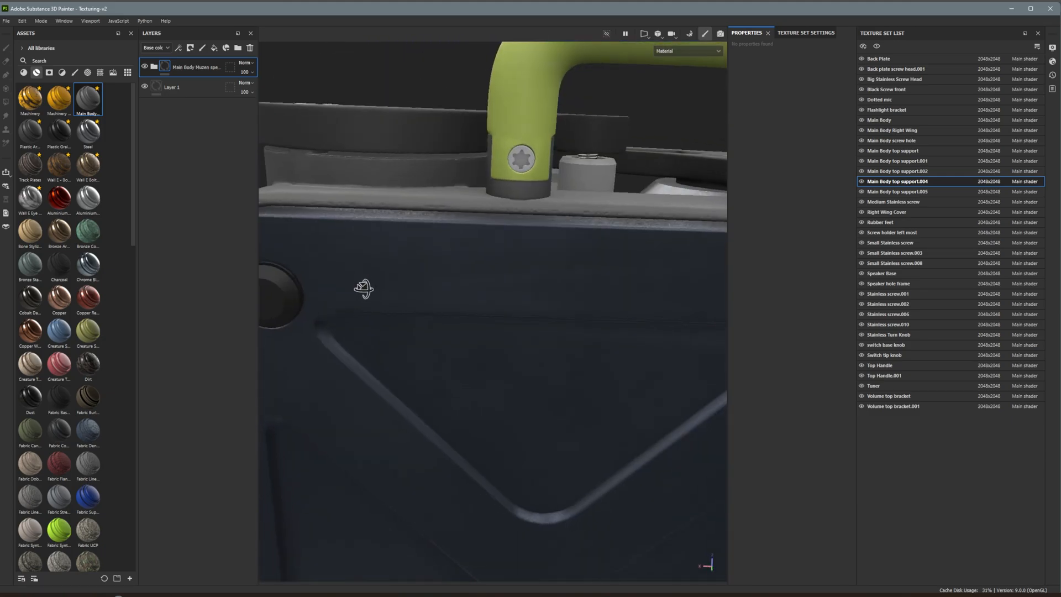
scroll(387, 277, down, 5)
- Try applying the Main Body Muzen material to Main Body top support.004 a second time, and undo the duplicate
click(922, 121)
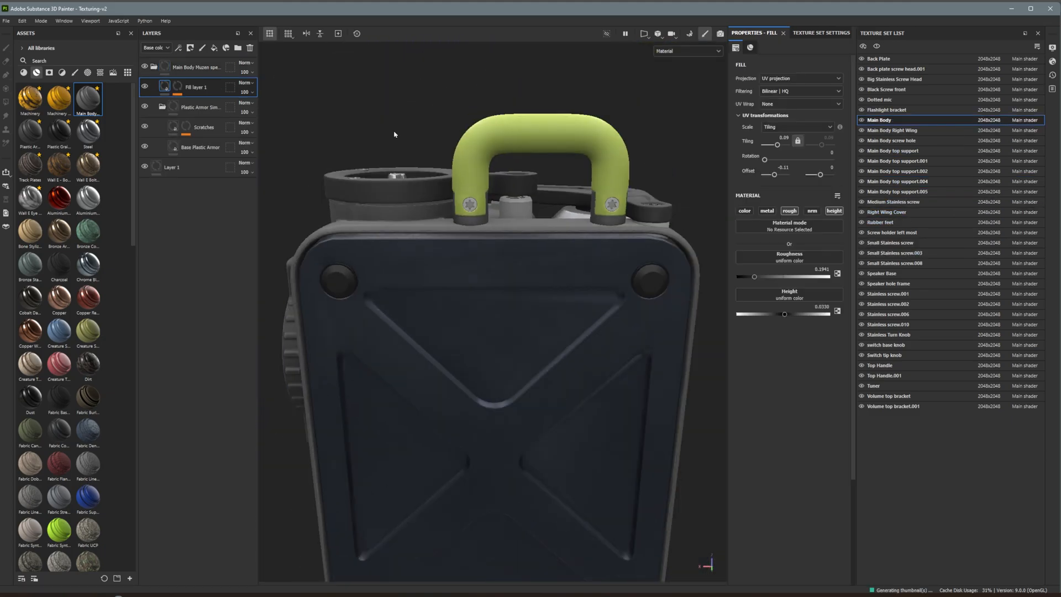
scroll(480, 207, up, 3)
alt+drag(529, 200, 348, 152)
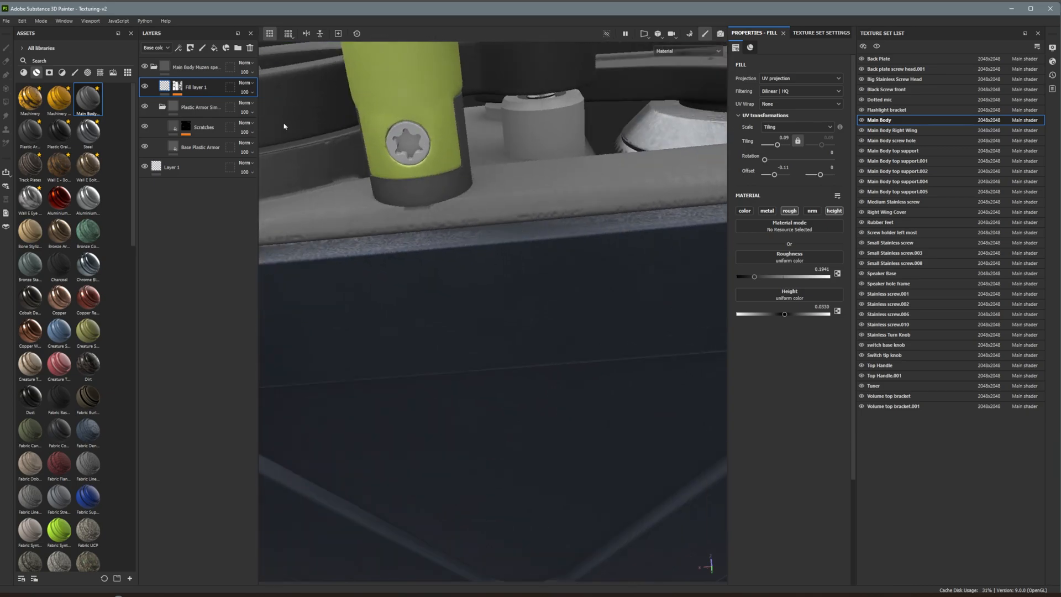
drag(89, 100, 426, 201)
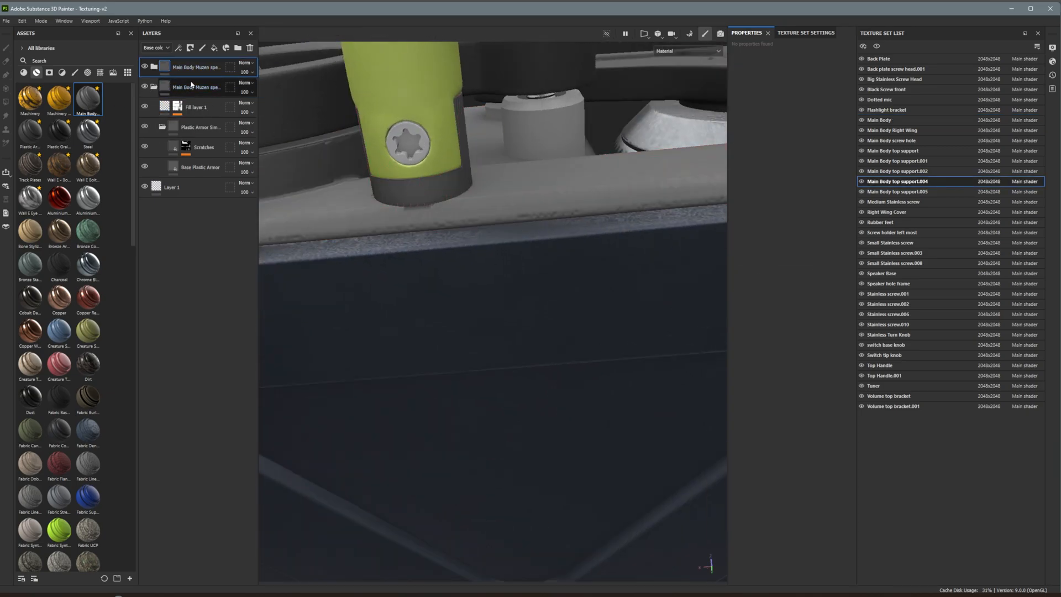
key(ctrl+z)
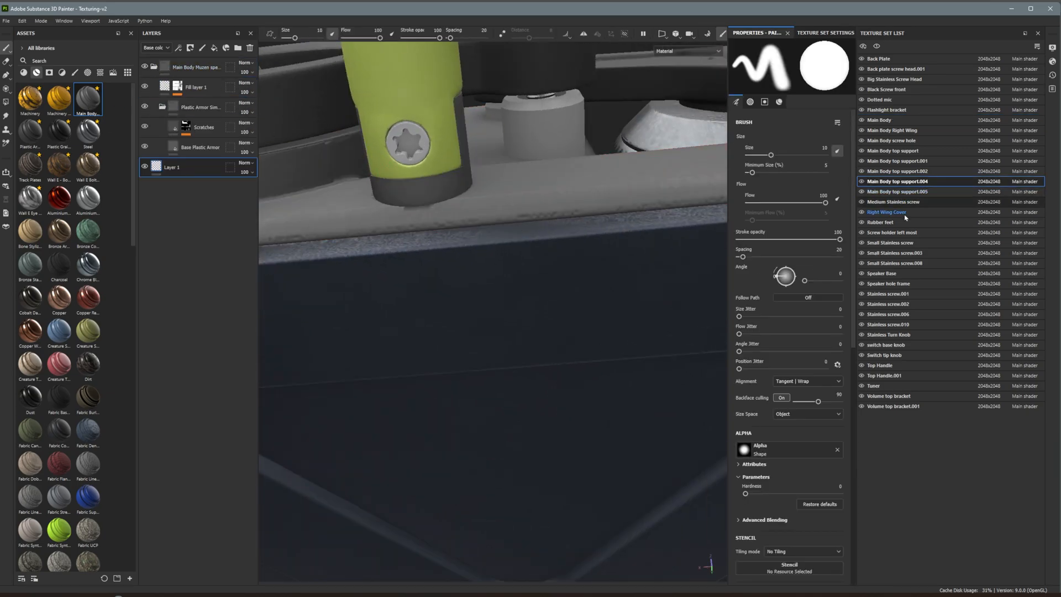
- Examine the Main Body's Scratches mask and the Base Plastic Armor layer's fill settings
click(889, 121)
click(162, 109)
click(186, 127)
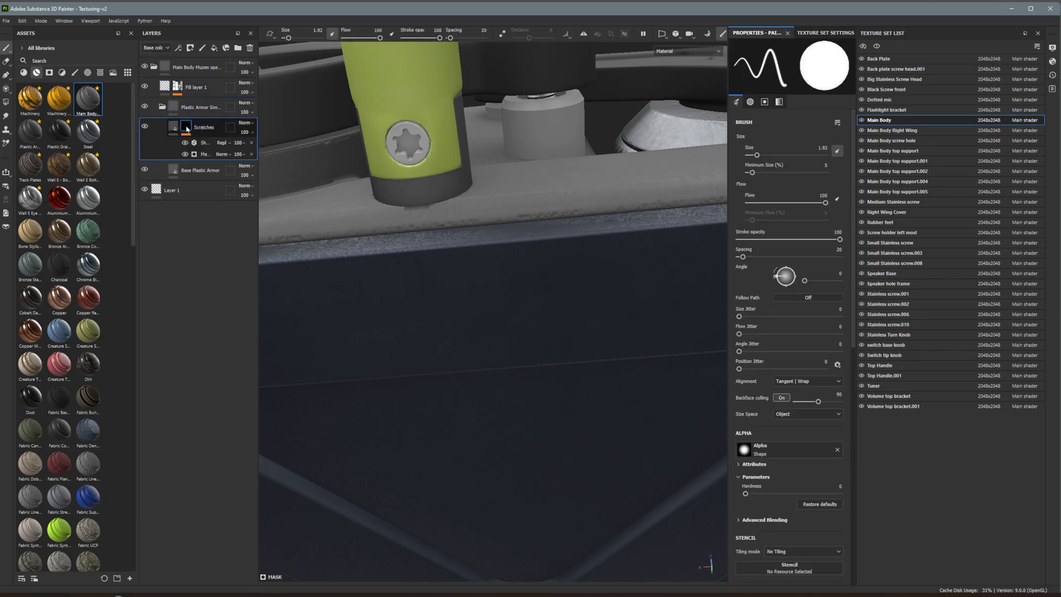
click(191, 170)
scroll(523, 192, down, 5)
alt+drag(522, 192, 398, 353)
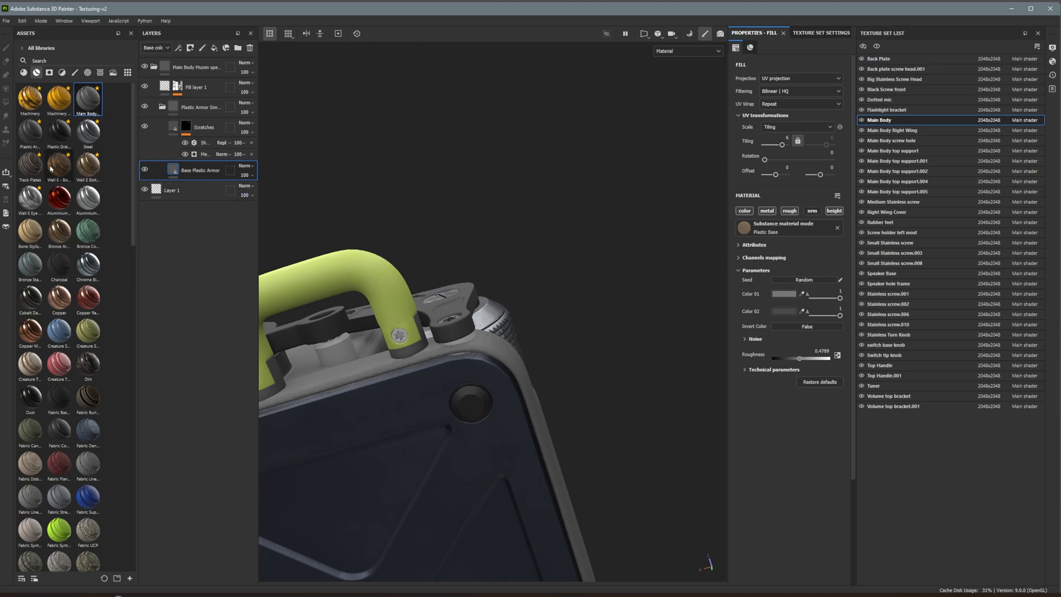
- Apply the Steel smart material to the screw at the handle's base and bring the radio's front into view
drag(88, 132, 398, 337)
alt+middle_drag(397, 336, 541, 262)
scroll(541, 263, down, 5)
alt+drag(542, 262, 677, 454)
alt+middle_drag(698, 317, 438, 319)
scroll(438, 319, up, 3)
alt+drag(438, 318, 558, 303)
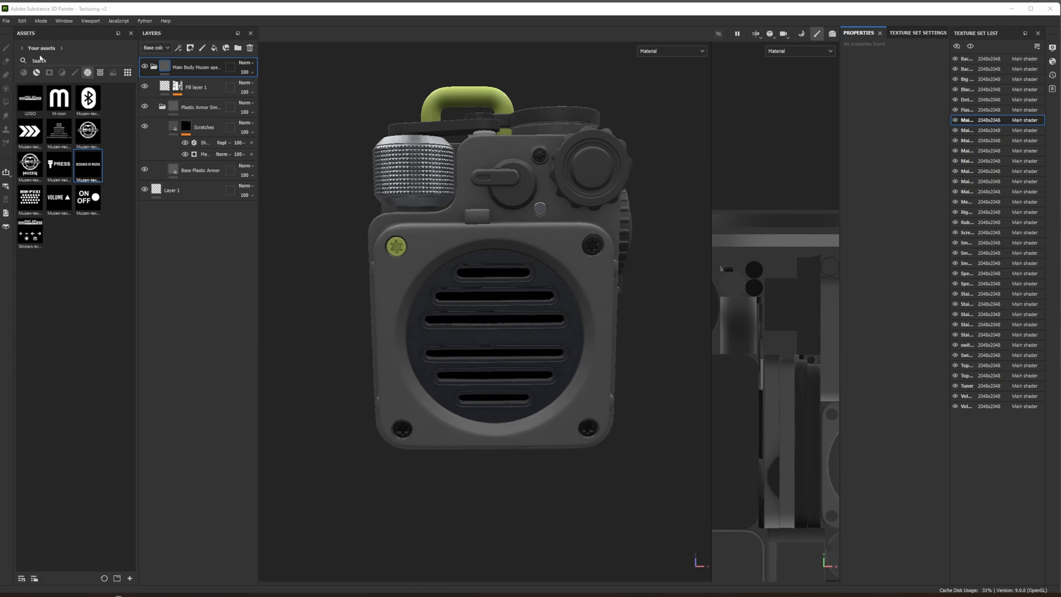
- Add a lime green fill layer with a black mask to the Main Body and load the custom "Designed by Muzen" text alpha
click(42, 48)
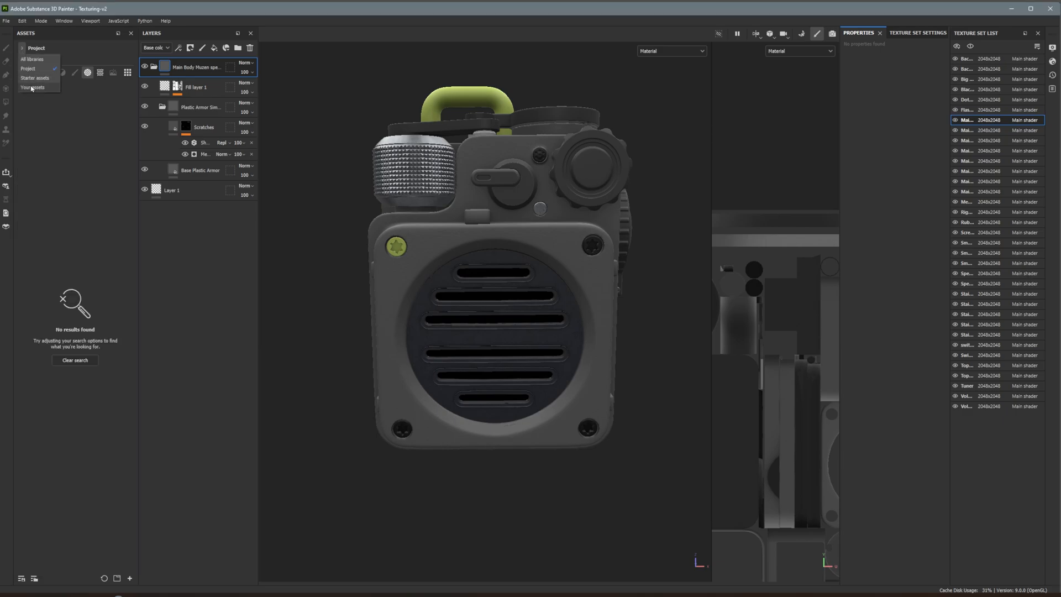
click(214, 47)
click(888, 280)
click(722, 504)
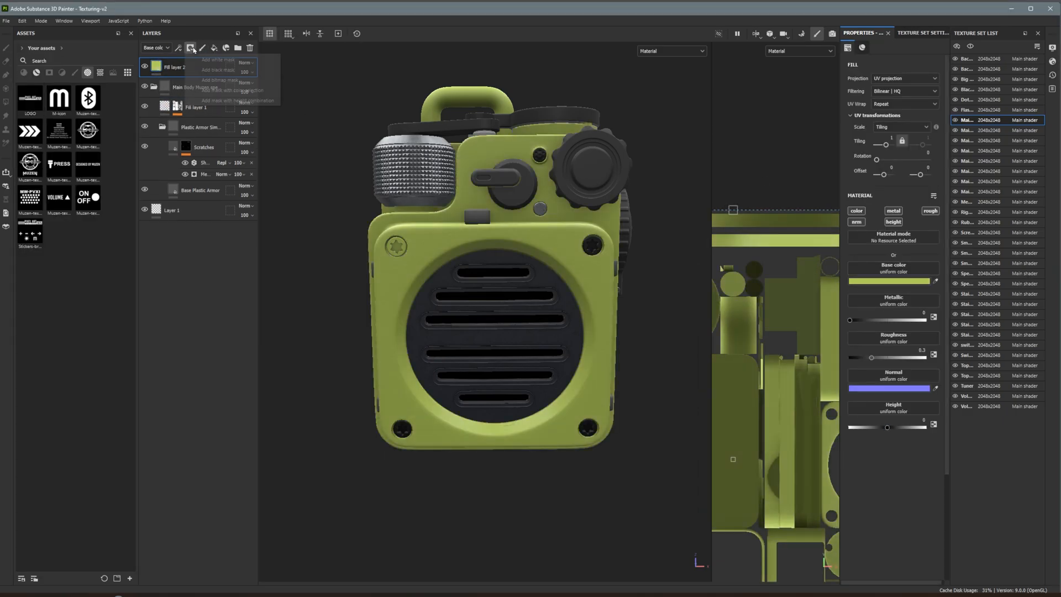
click(226, 47)
click(224, 67)
click(88, 164)
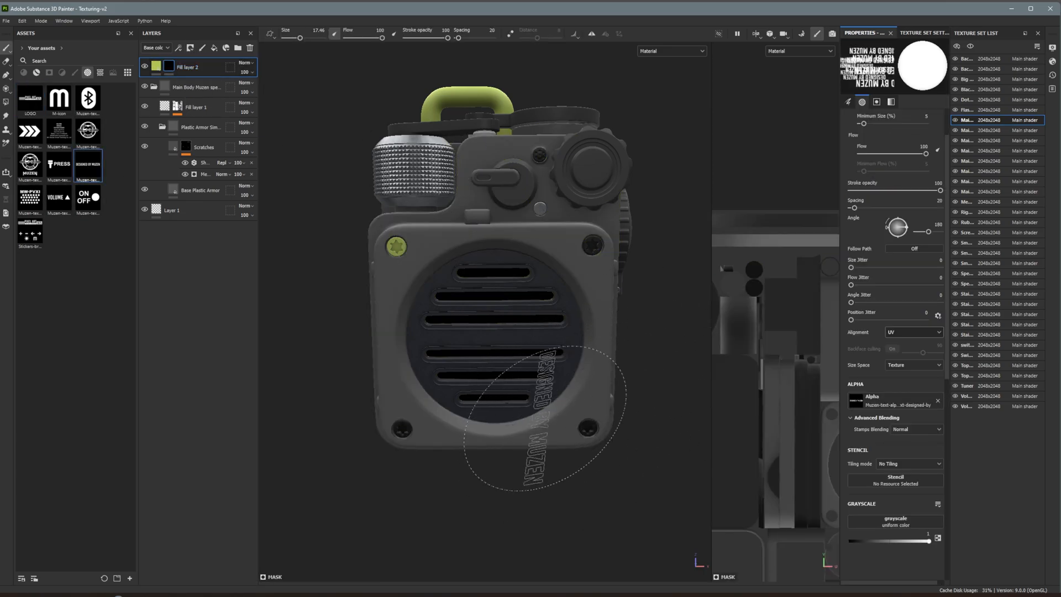
- Try stamping DESIGNED BY MUZEN directly on the rim below the speaker grille at brush size 12.81, and undo it
mouse_move(545, 418)
alt+mouse_down()
mouse_move(577, 228)
mouse_move(509, 521)
mouse_move(549, 384)
alt+mouse_up()
click(544, 422)
key(ctrl+z)
ctrl+right_drag(549, 384, 559, 385)
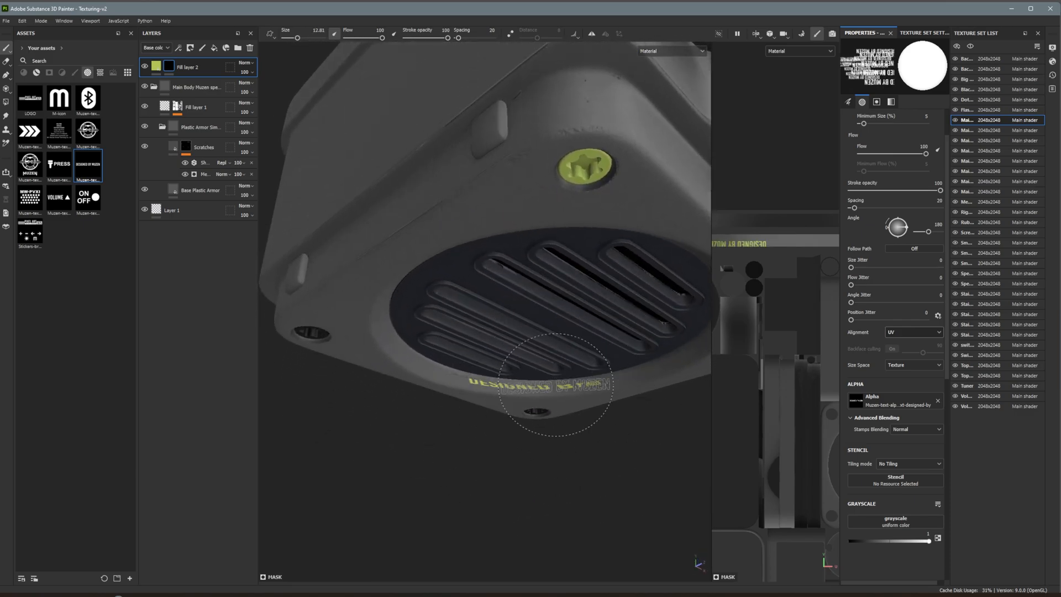
click(555, 388)
alt+drag(554, 388, 520, 260)
scroll(519, 260, down, 5)
key(ctrl+z)
- Try stamping DESIGNED BY MUZEN on the rim's strip in the UV view, and undo it
click(755, 240)
scroll(531, 426, up, 4)
alt+drag(531, 426, 535, 509)
key(ctrl+z)
- Widen the UV view, set the brush Size Space to Viewport and stamp DESIGNED BY MUZEN on the speaker rim's UV strip at size 11.42
drag(711, 242, 445, 319)
click(617, 240)
click(914, 365)
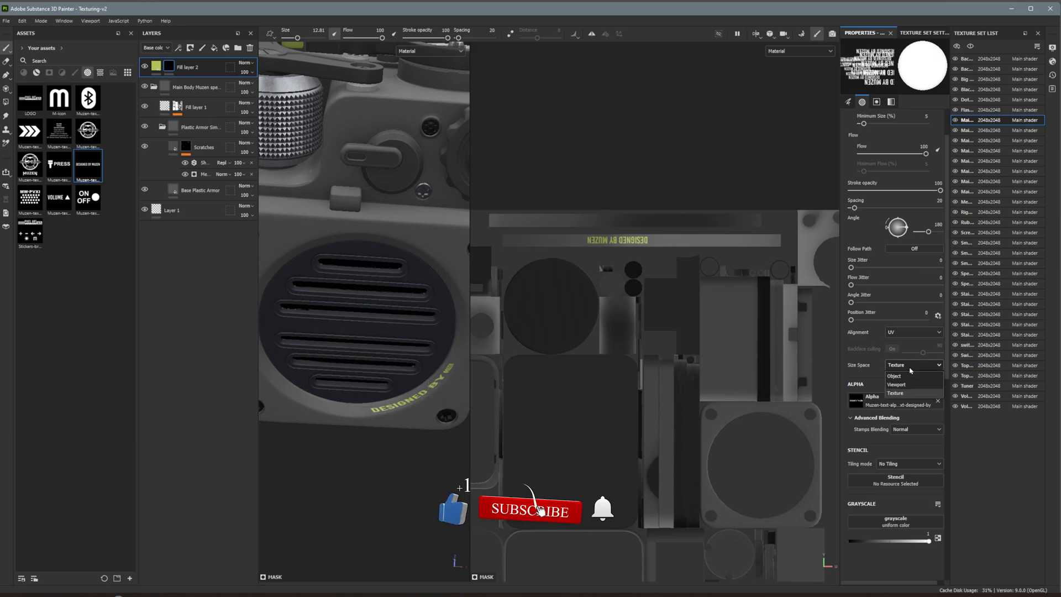
click(900, 387)
key(ctrl+z)
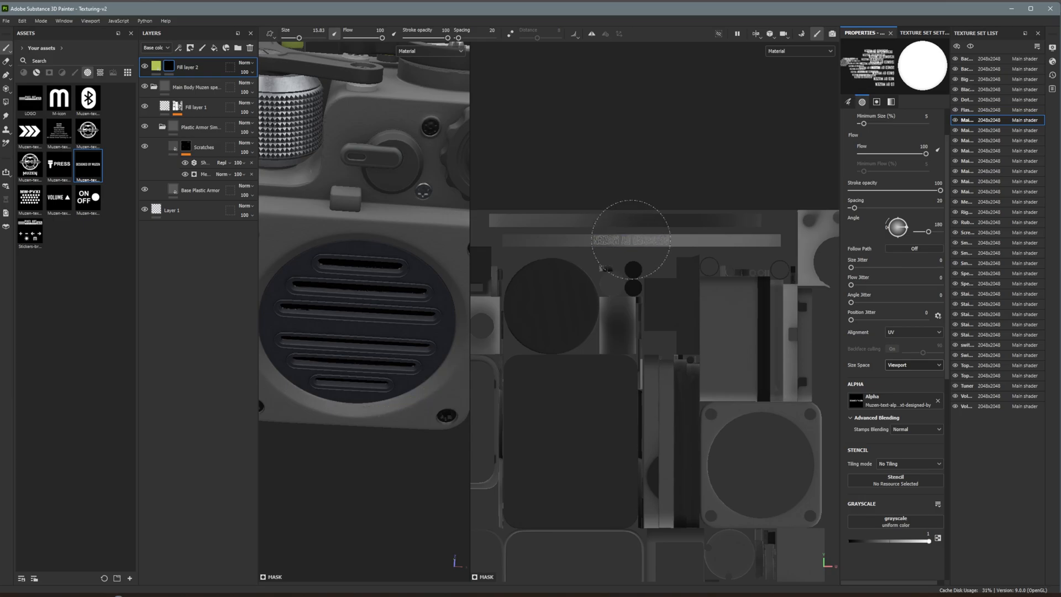
ctrl+right_drag(630, 239, 644, 240)
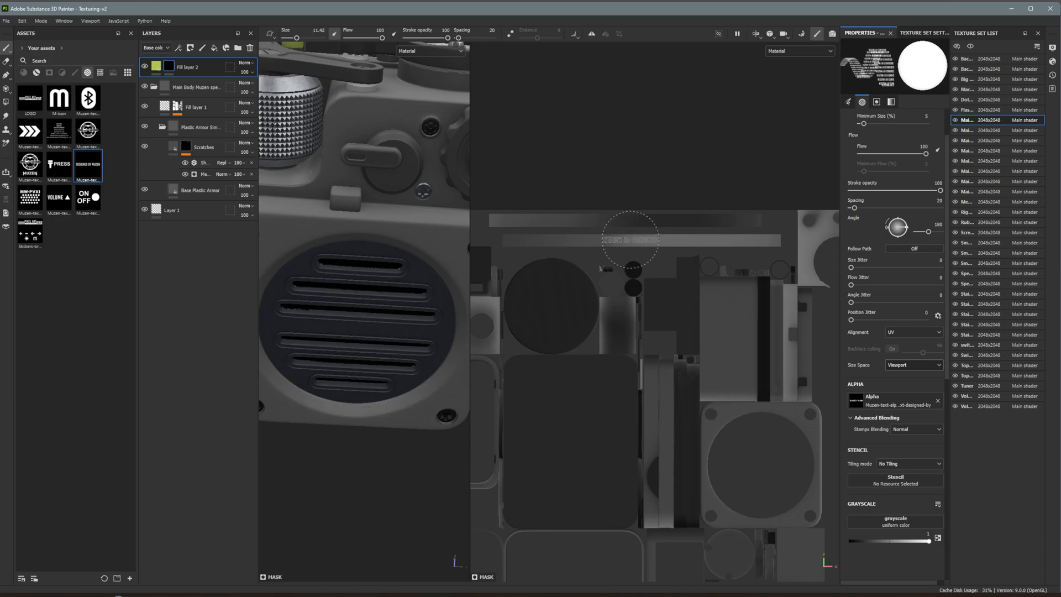
click(630, 239)
scroll(440, 405, down, 4)
mouse_move(440, 405)
alt+mouse_down()
mouse_move(429, 405)
mouse_move(428, 421)
alt+mouse_up()
scroll(429, 422, up, 4)
scroll(403, 363, down, 4)
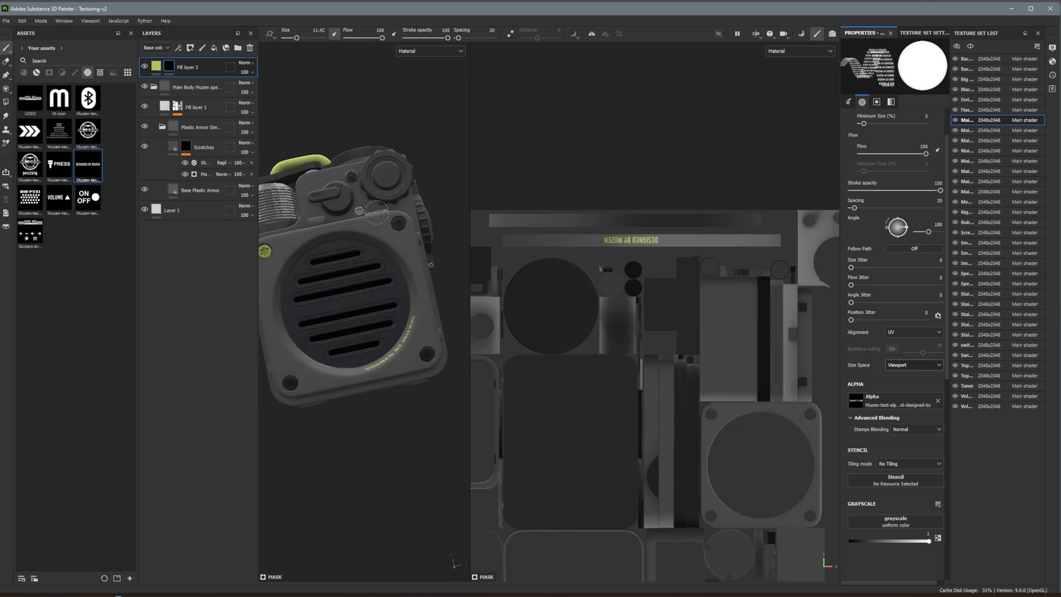
- Stamp the forward-arrow alpha at the lower-left corner of the front speaker plate with the brush angle at 90
click(30, 131)
alt+shift+drag(314, 311, 306, 369)
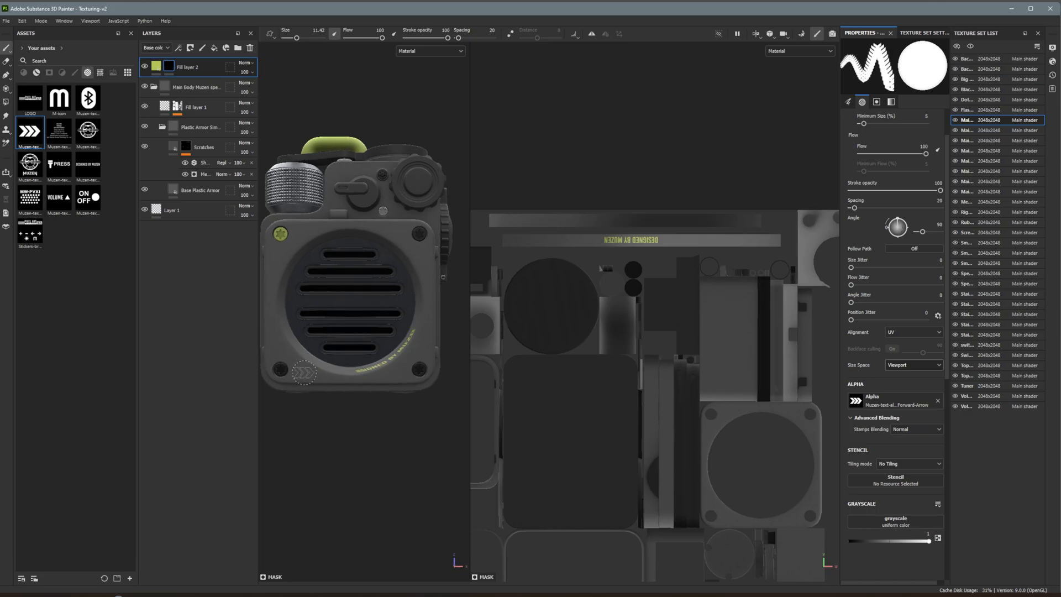
scroll(403, 254, up, 3)
- Load the PRESS alpha with the brush angle at 0 and enlarge the brush to 54.42 over the area above the front lever
click(58, 164)
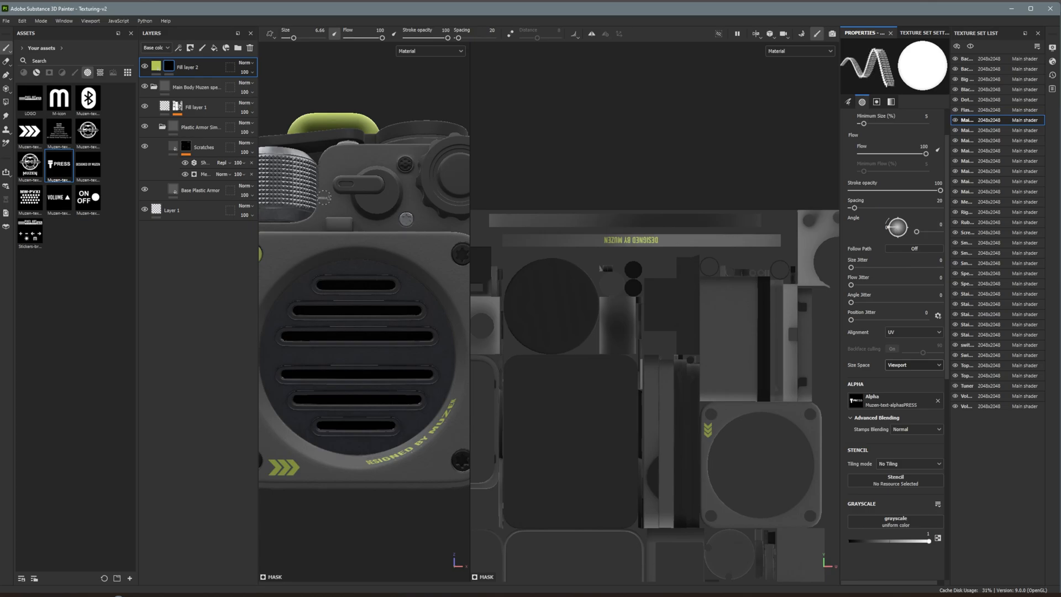
scroll(327, 195, up, 8)
ctrl+right_drag(322, 204, 362, 207)
ctrl+drag(324, 207, 328, 226)
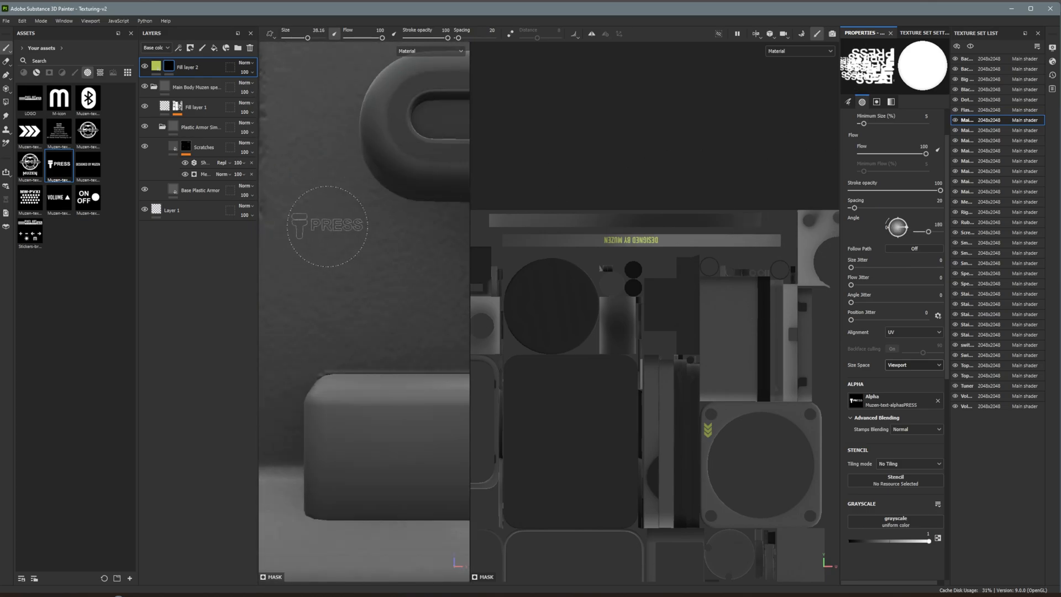
scroll(327, 226, down, 3)
scroll(383, 118, down, 2)
alt+middle_drag(383, 118, 320, 227)
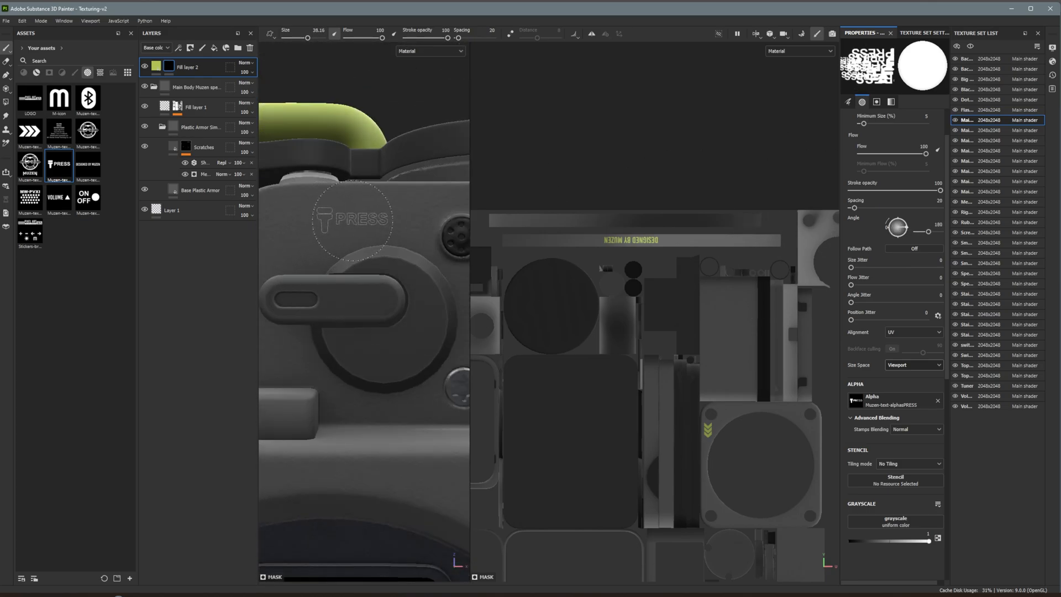
ctrl+right_drag(350, 221, 359, 214)
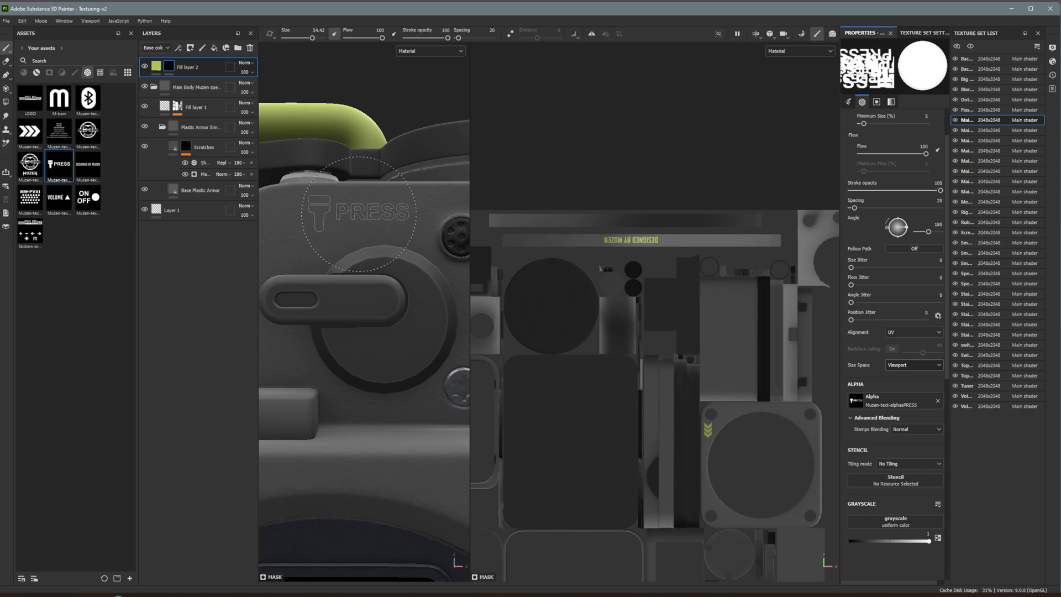
- Undo the oversized PRESS stamps, restamp PRESS above the front lever at brush size 20.95, and stamp the Bluetooth logo beside it at 8.69
click(351, 217)
scroll(406, 276, down, 1)
key(ctrl+z)
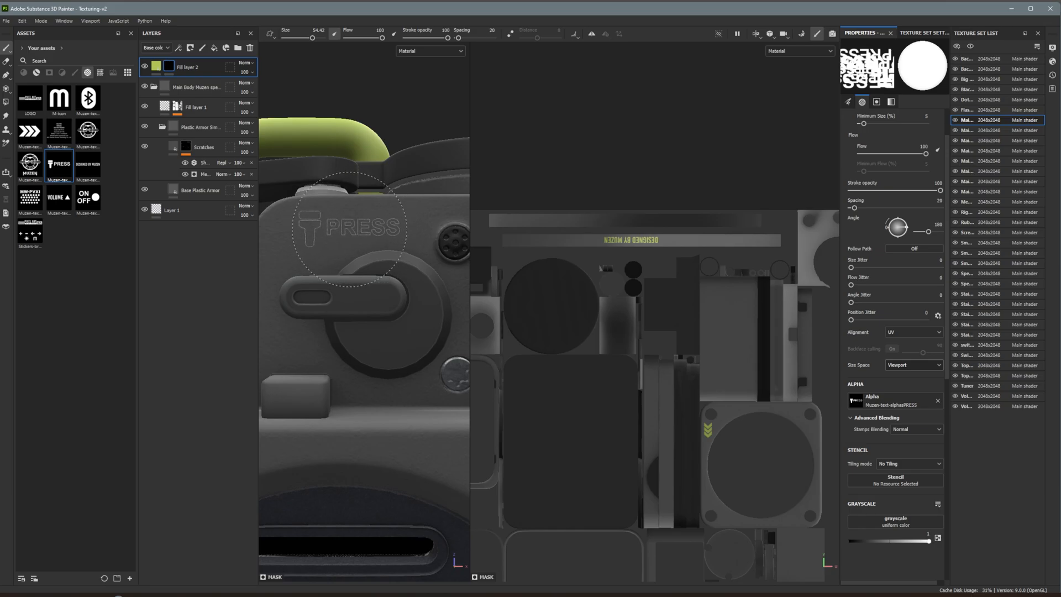
click(350, 229)
scroll(430, 286, down, 2)
key(ctrl+z)
ctrl+right_drag(374, 244, 355, 244)
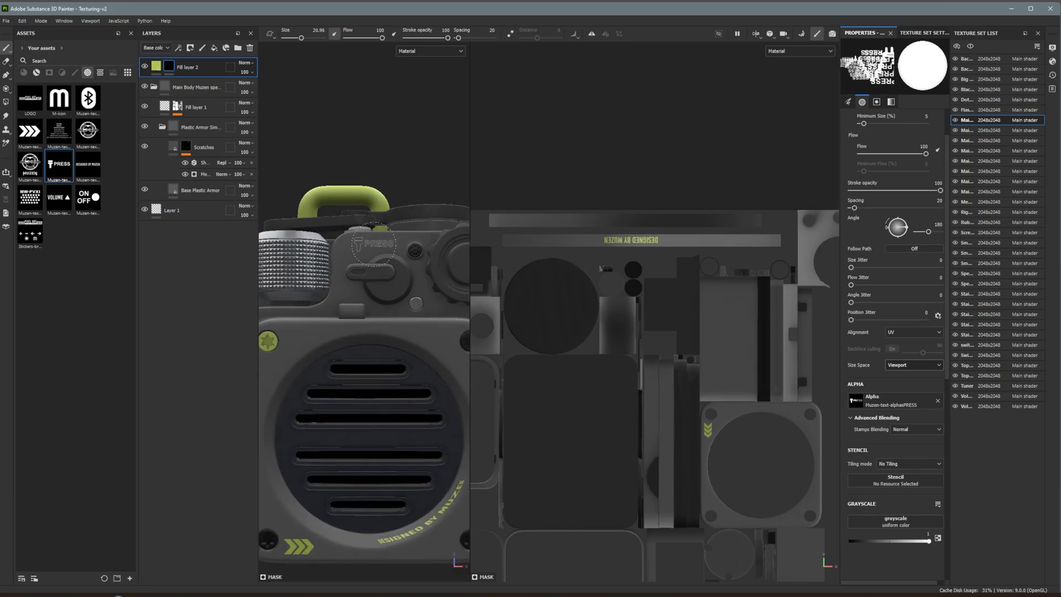
click(88, 99)
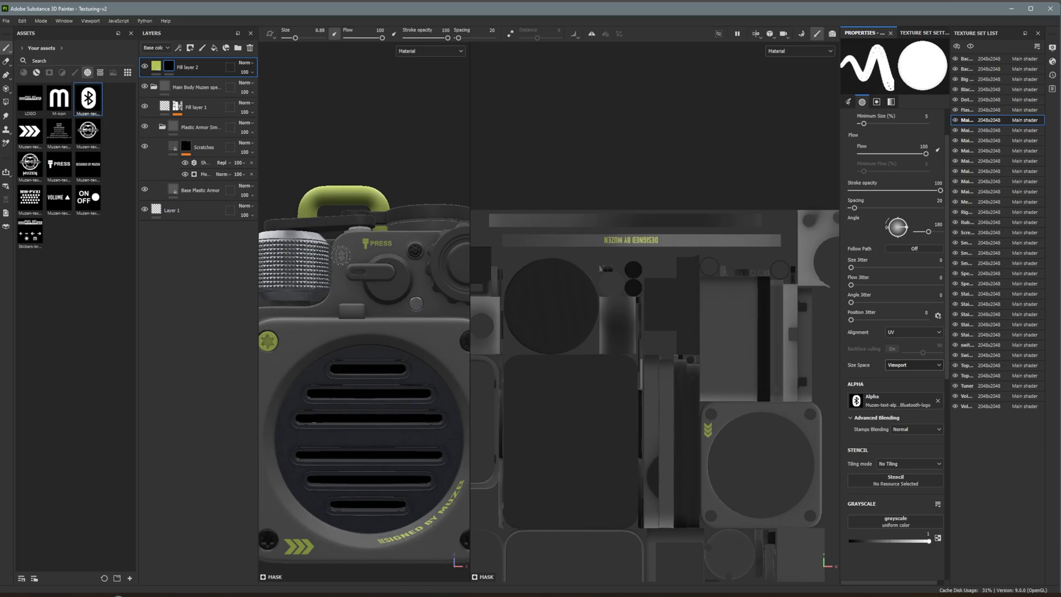
- Stamp the VOLUME alpha on the body's side next to the knurled part at brush size 24.78 and angle 180
click(88, 197)
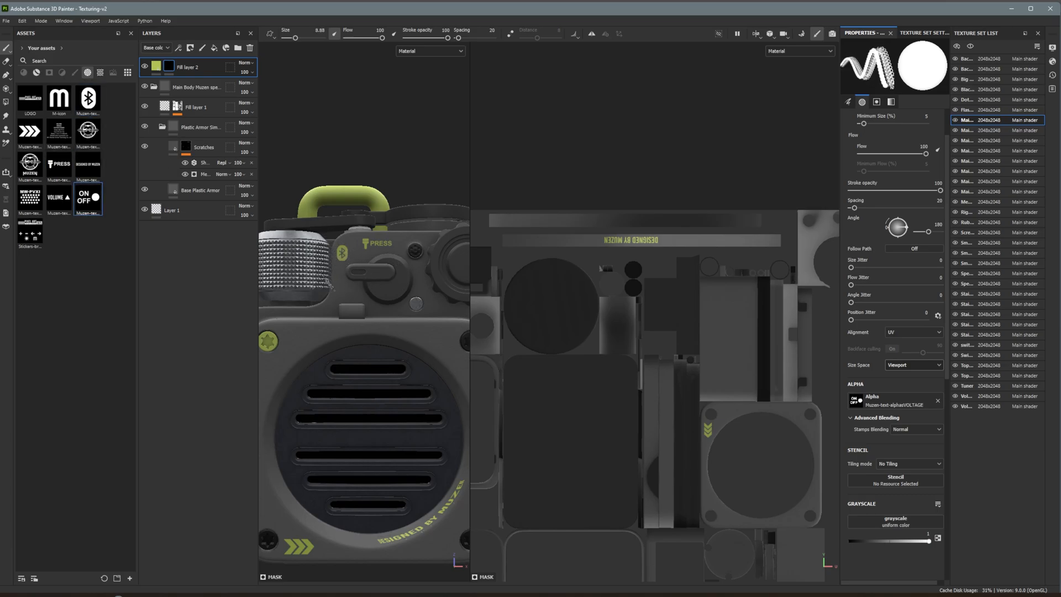
scroll(385, 294, down, 3)
alt+drag(311, 312, 379, 171)
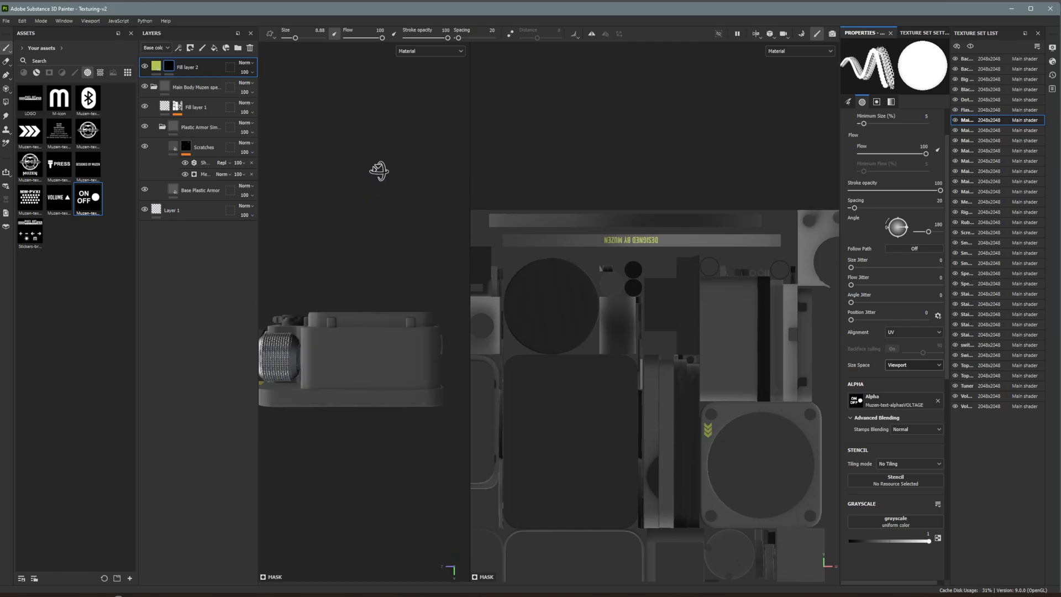
click(55, 201)
scroll(377, 281, up, 3)
mouse_move(369, 275)
ctrl+right_down()
mouse_move(381, 275)
mouse_move(359, 252)
ctrl+right_up()
click(368, 251)
scroll(408, 290, down, 4)
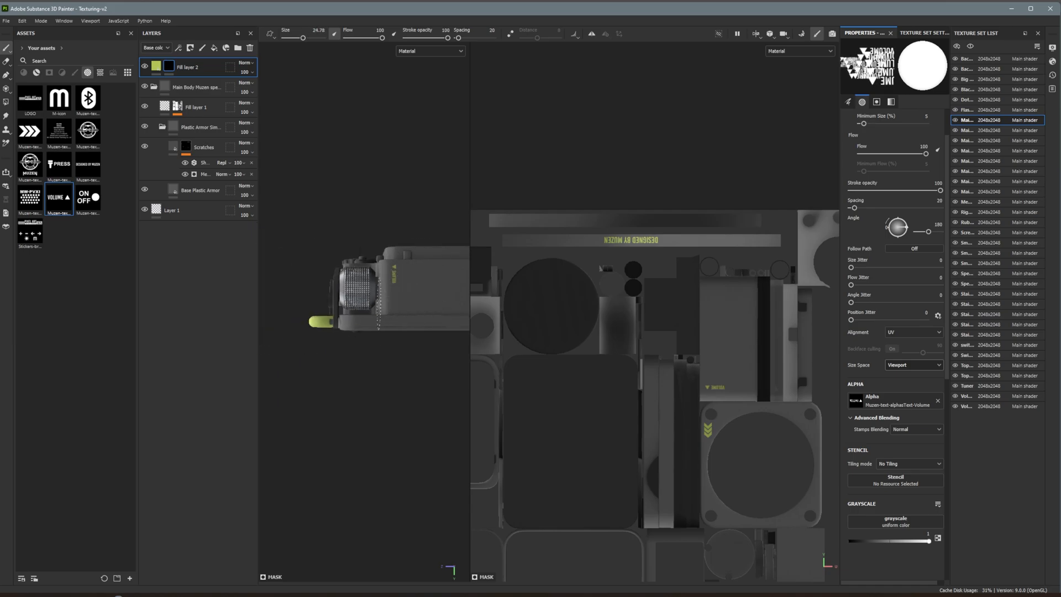
- Stamp the MW-PVXI model alpha on the body's side beside VOLUME at brush size 15.83 and angle 270, and save the project
drag(470, 298, 713, 282)
alt+middle_drag(584, 279, 469, 289)
click(32, 200)
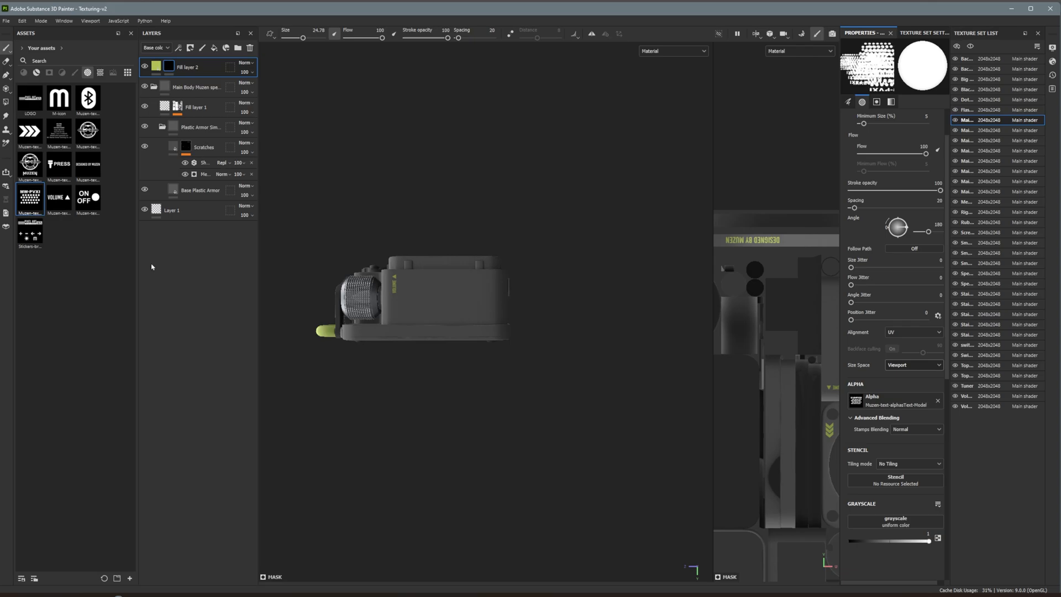
scroll(467, 301, up, 4)
click(897, 218)
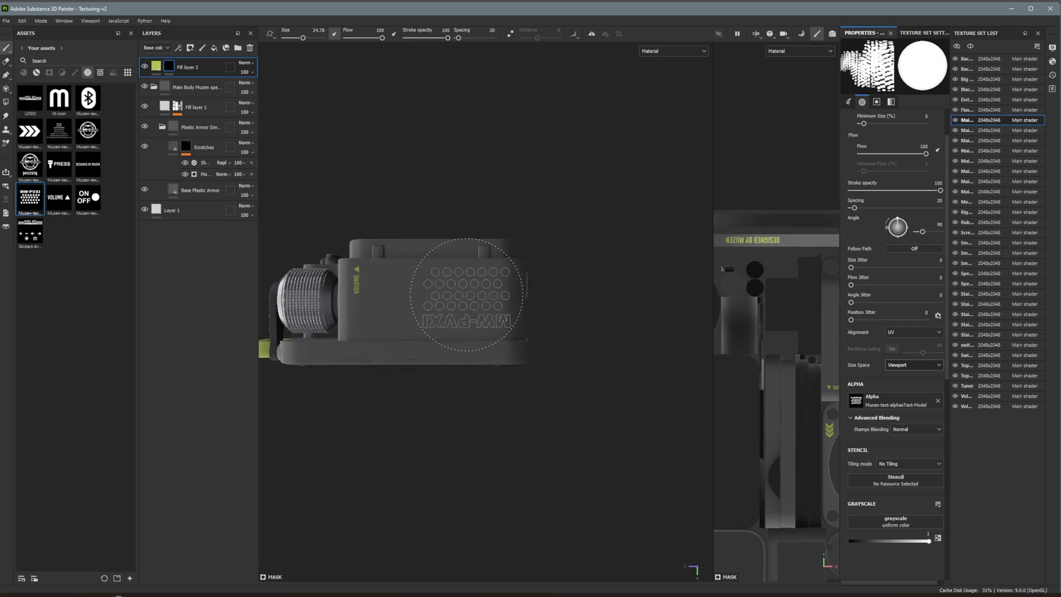
ctrl+right_drag(466, 294, 446, 294)
click(895, 226)
click(897, 234)
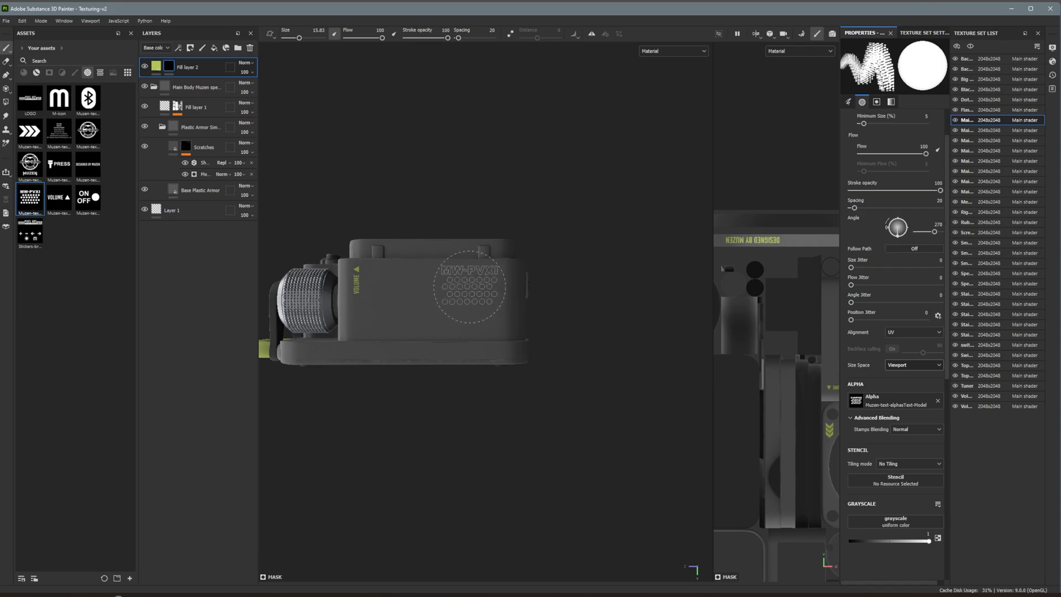
alt+drag(452, 260, 475, 338)
key(ctrl+s)
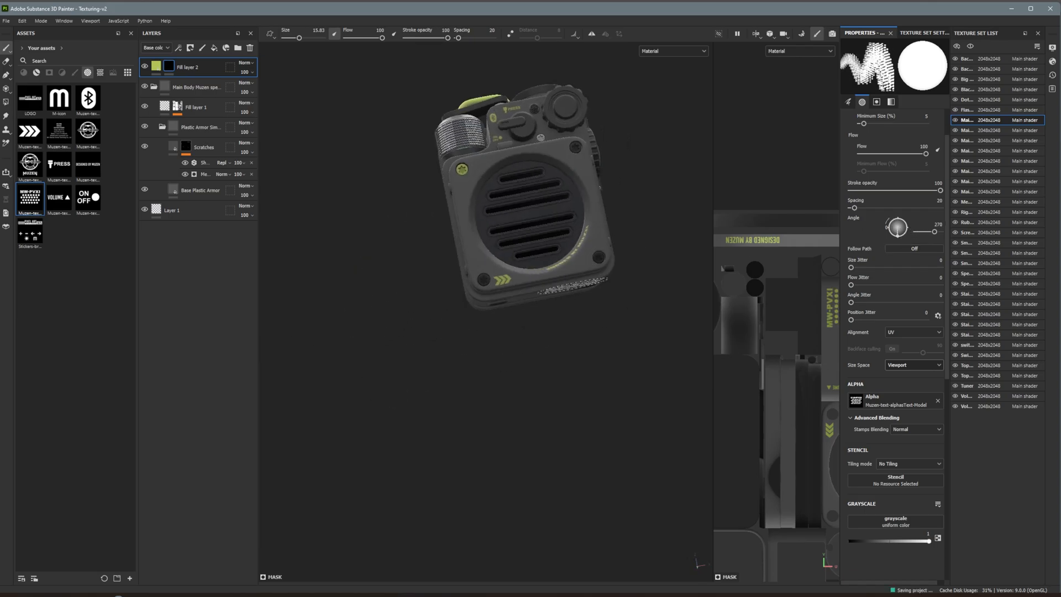
- Examine the stamped decals on the radio's front and across the main body's UV layout
scroll(592, 177, up, 6)
scroll(610, 276, down, 3)
mouse_move(592, 177)
alt+mouse_down()
mouse_move(610, 275)
mouse_move(607, 237)
alt+mouse_up()
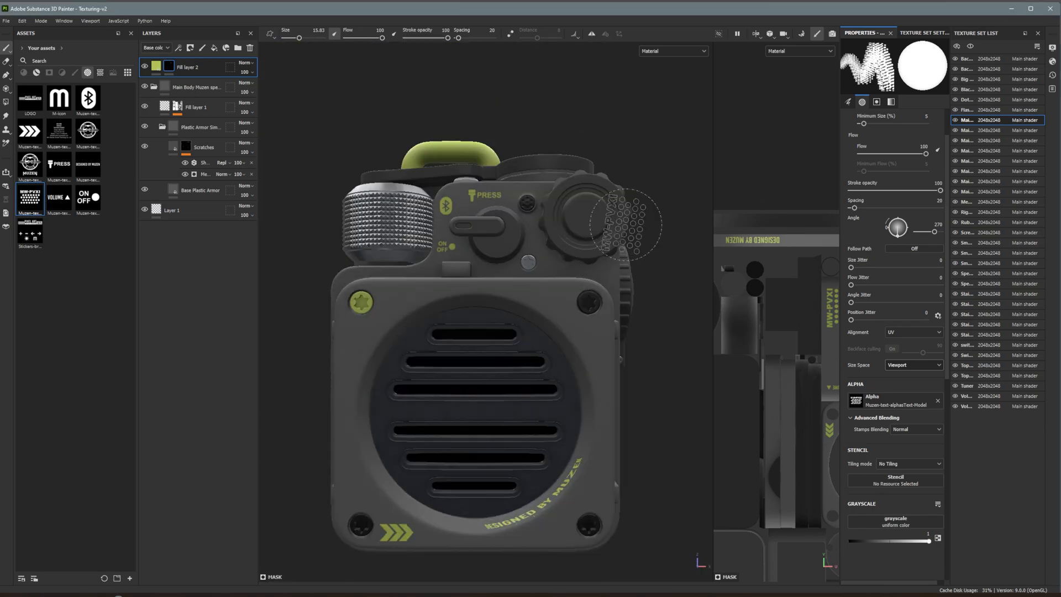
drag(713, 277, 491, 276)
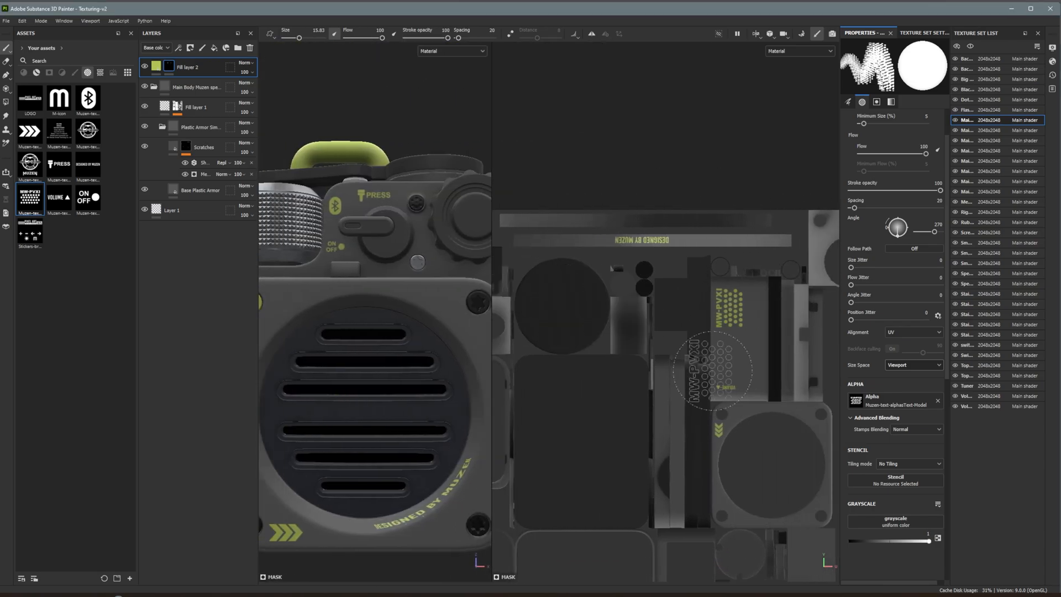
scroll(758, 412, down, 3)
alt+middle_drag(789, 438, 695, 286)
scroll(695, 345, up, 3)
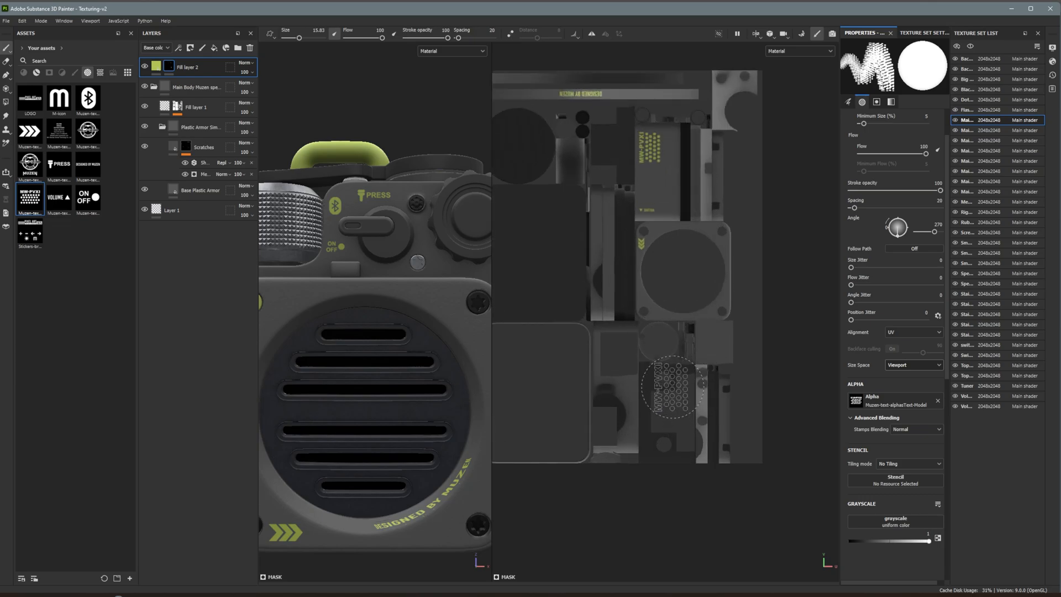
scroll(750, 199, down, 3)
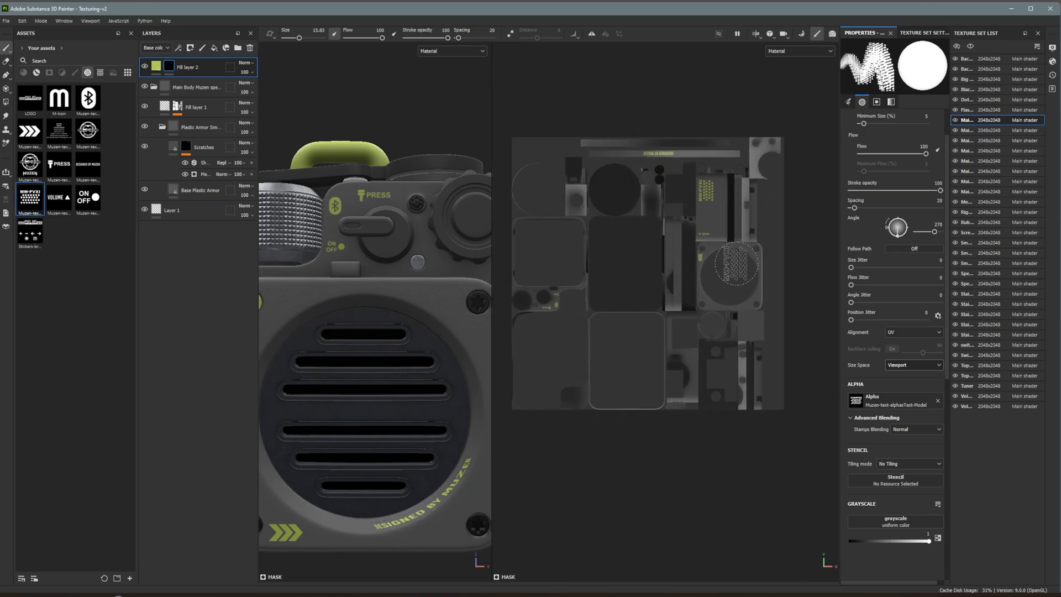
scroll(543, 239, up, 5)
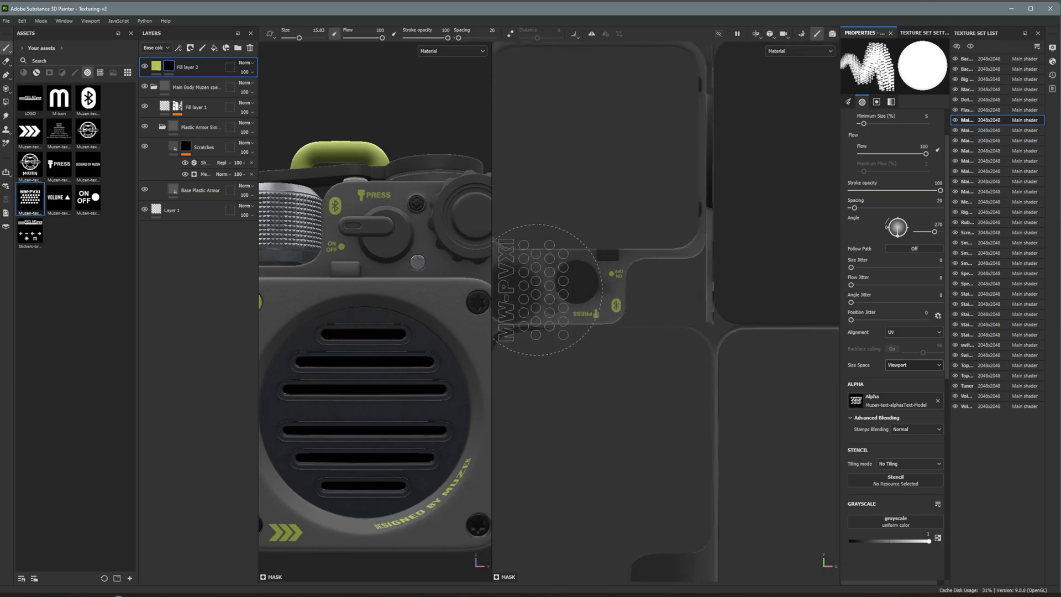
scroll(688, 315, down, 3)
scroll(689, 315, down, 3)
alt+drag(691, 313, 691, 220)
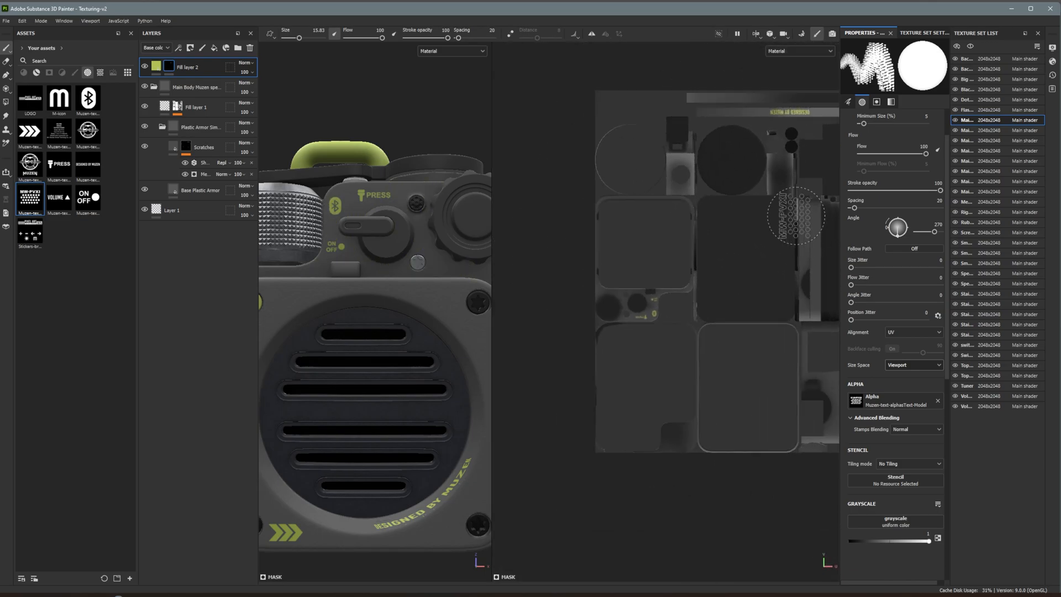
alt+middle_drag(790, 166, 649, 309)
scroll(647, 304, up, 4)
scroll(692, 315, down, 3)
scroll(799, 314, down, 2)
alt+middle_drag(798, 315, 687, 313)
alt+drag(602, 351, 720, 429)
mouse_move(719, 429)
alt+middle_down()
mouse_move(656, 288)
mouse_move(659, 244)
alt+middle_up()
scroll(414, 191, up, 2)
scroll(452, 242, down, 4)
drag(492, 221, 683, 263)
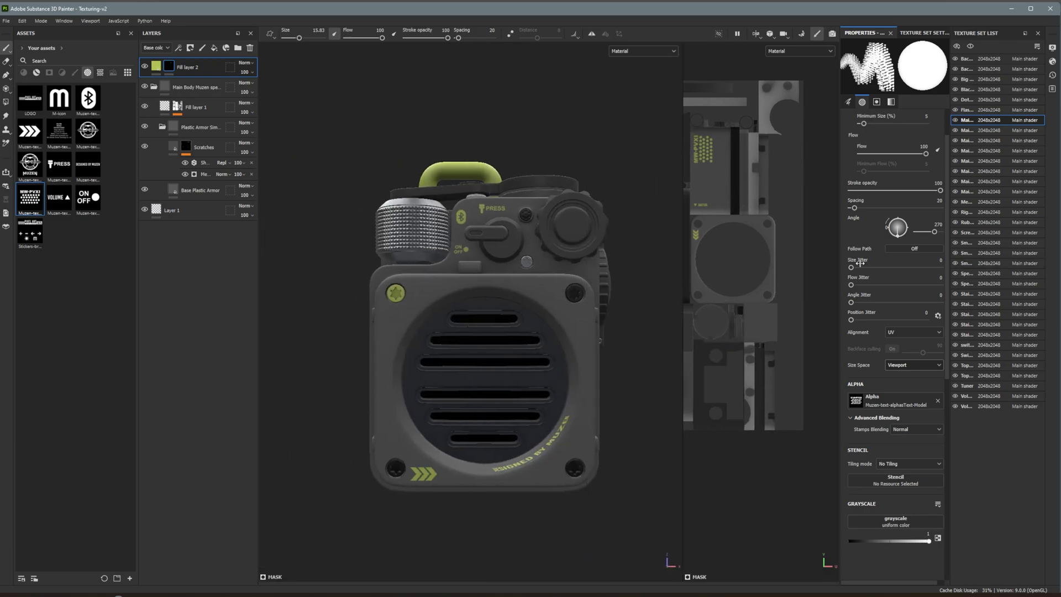
- Add a B0C357 lime green fill layer with a black mask to the Tuner texture set and load the LOGO-ONLY alpha
drag(839, 246, 649, 228)
ctrl+alt+right_click(506, 218)
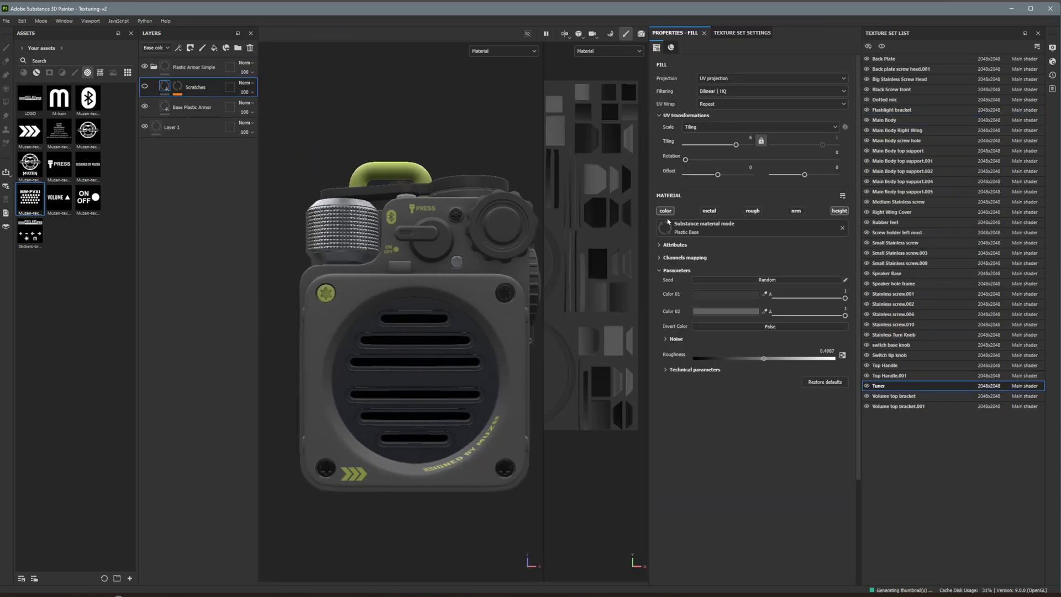
click(198, 65)
click(214, 48)
click(751, 268)
click(711, 514)
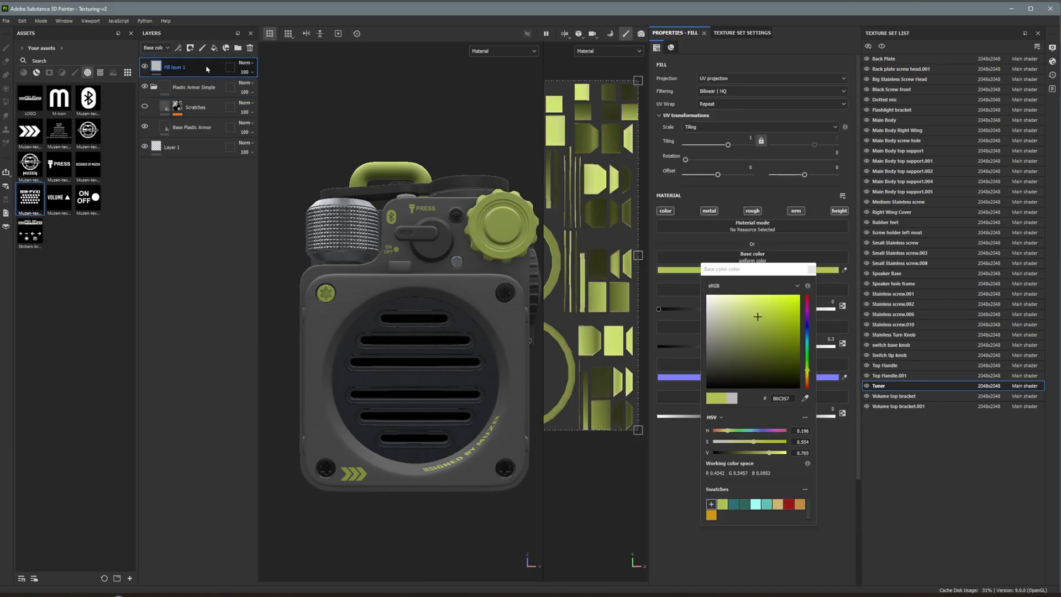
click(190, 48)
click(198, 73)
click(90, 132)
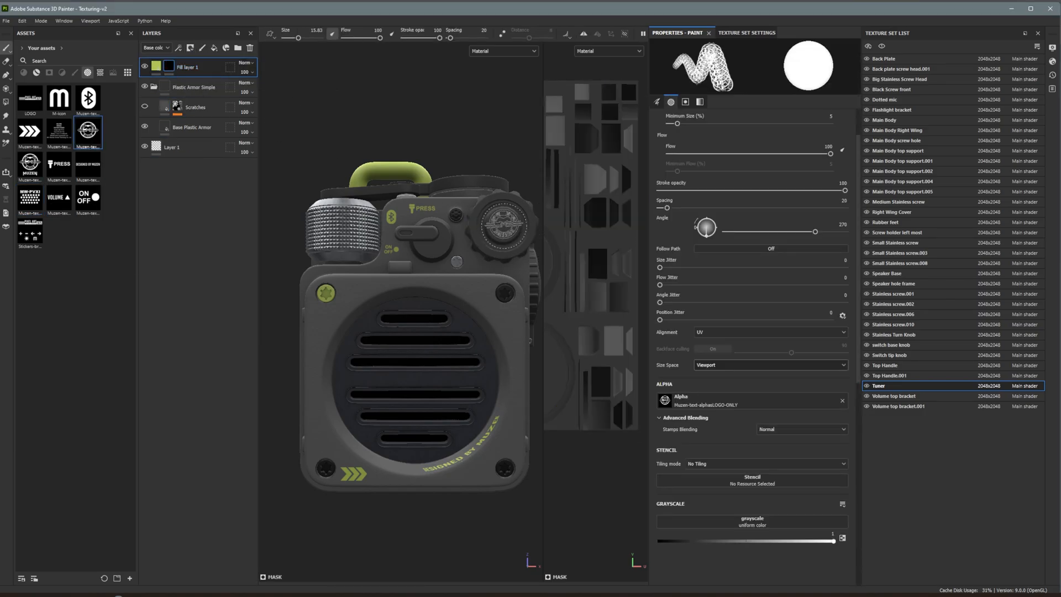
- Try to stamp the logo on the tuner's round face in the UV layout at brush size 11.42 with different angles
drag(649, 227, 858, 227)
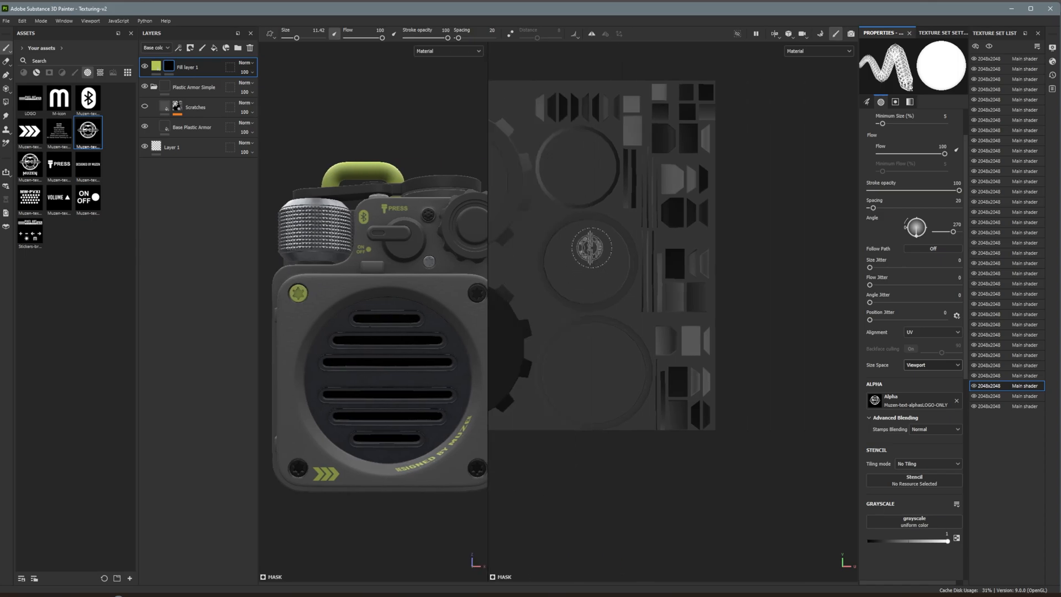
scroll(577, 160, up, 4)
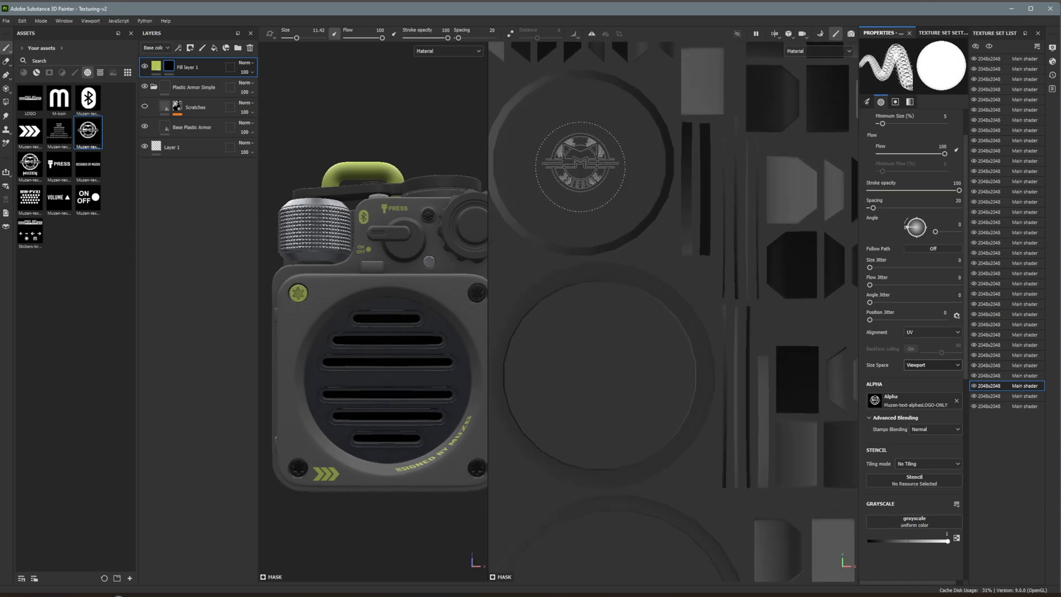
click(581, 167)
scroll(475, 228, up, 4)
key(ctrl+z)
mouse_move(907, 227)
mouse_down()
mouse_move(916, 219)
mouse_move(921, 234)
mouse_up()
click(579, 164)
key(ctrl+z)
click(581, 159)
key(ctrl+z)
click(578, 166)
key(ctrl+z)
scroll(460, 231, down, 3)
- Stamp the logo on the tuner knob's face with Camera alignment, Viewport size space, brush size 22.83 and angle 0
drag(488, 232, 785, 235)
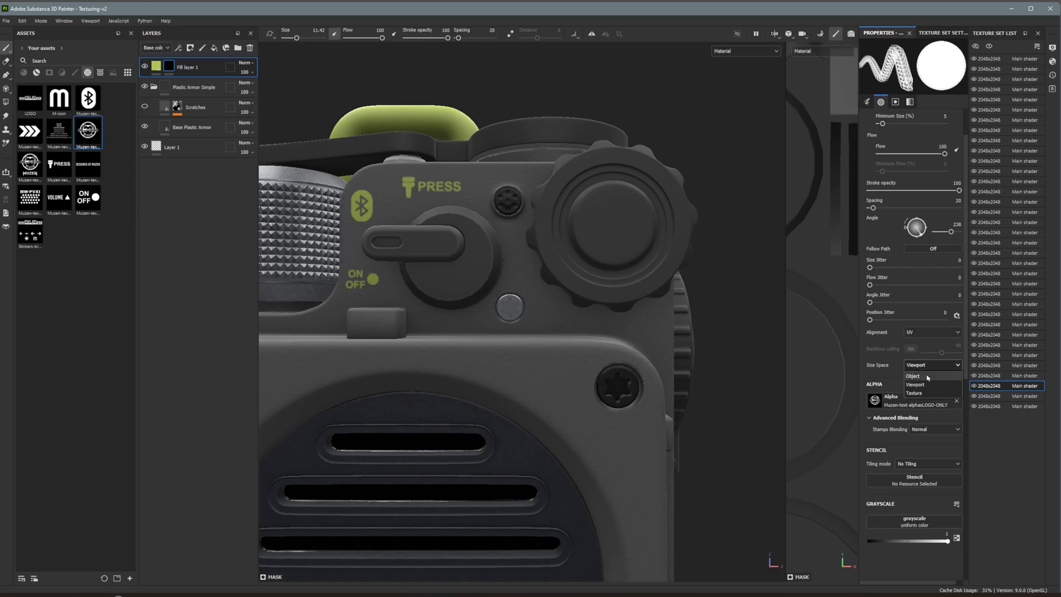
click(914, 393)
click(915, 384)
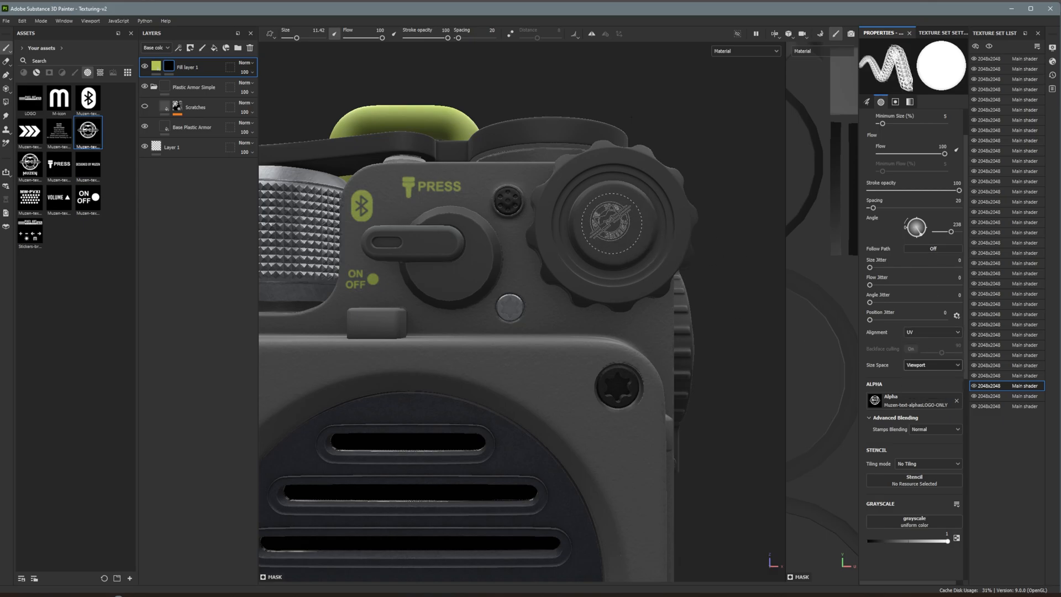
scroll(630, 225, up, 2)
click(933, 249)
click(914, 343)
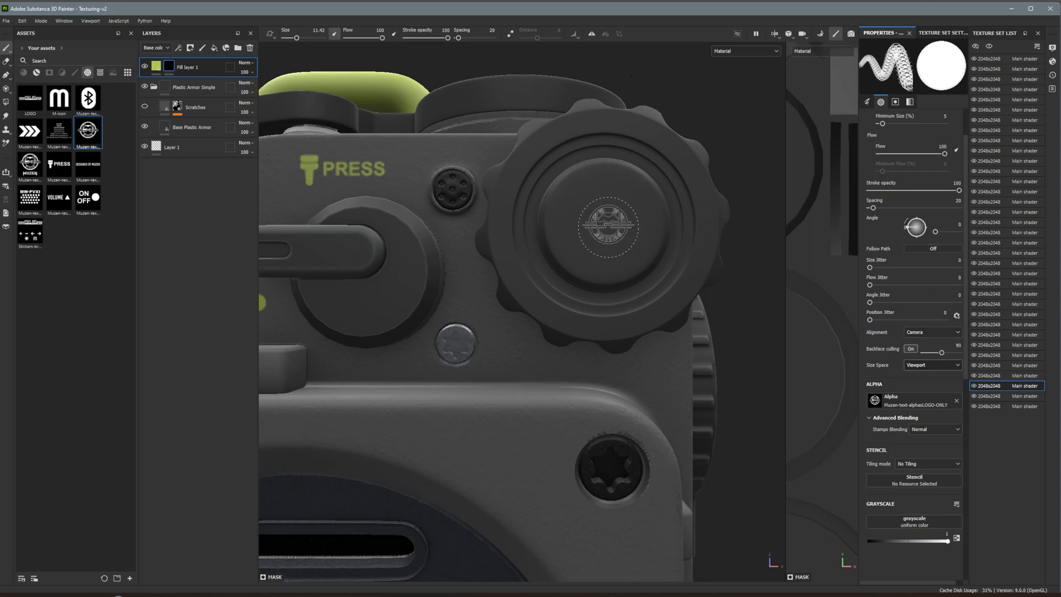
key(bracketright)
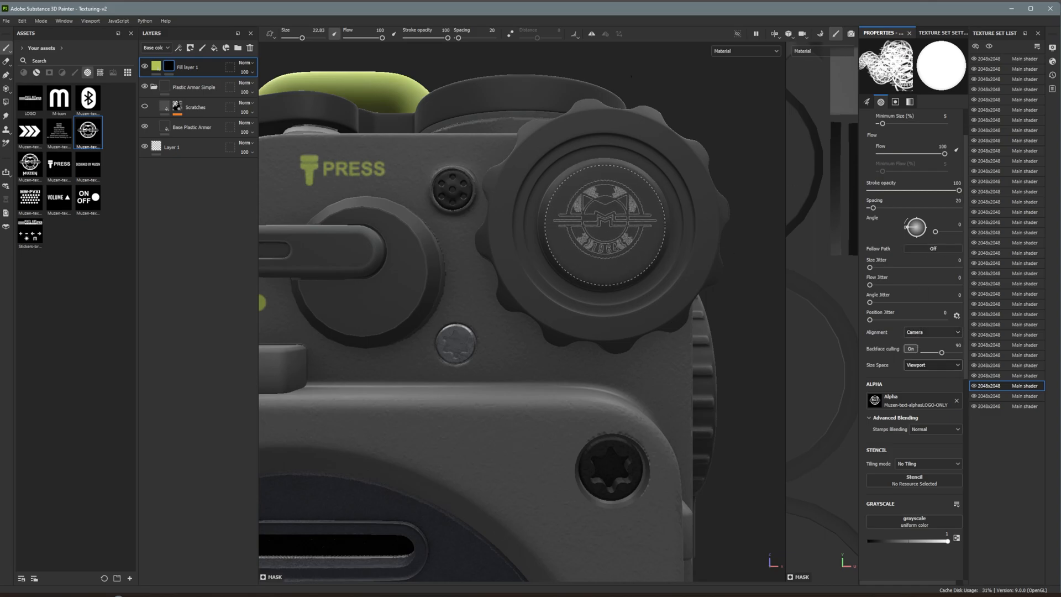
click(604, 224)
scroll(624, 285, down, 6)
scroll(651, 285, up, 7)
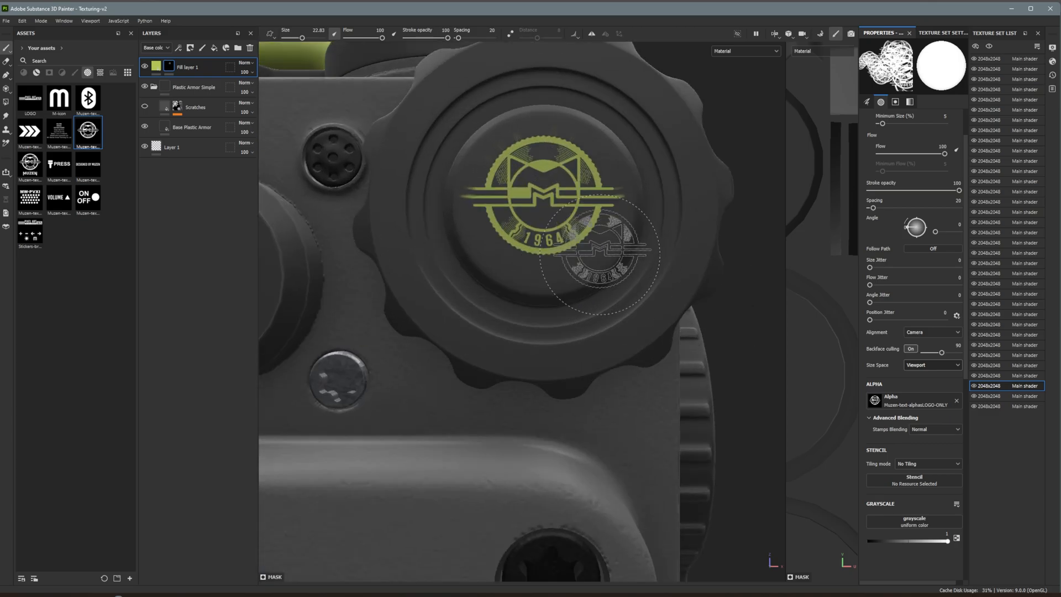
scroll(601, 243, down, 5)
- On the Main Body's lime green mask, load the Line Stripes alpha and enlarge the brush to 26.81 over the lower rim
alt+drag(734, 313, 651, 331)
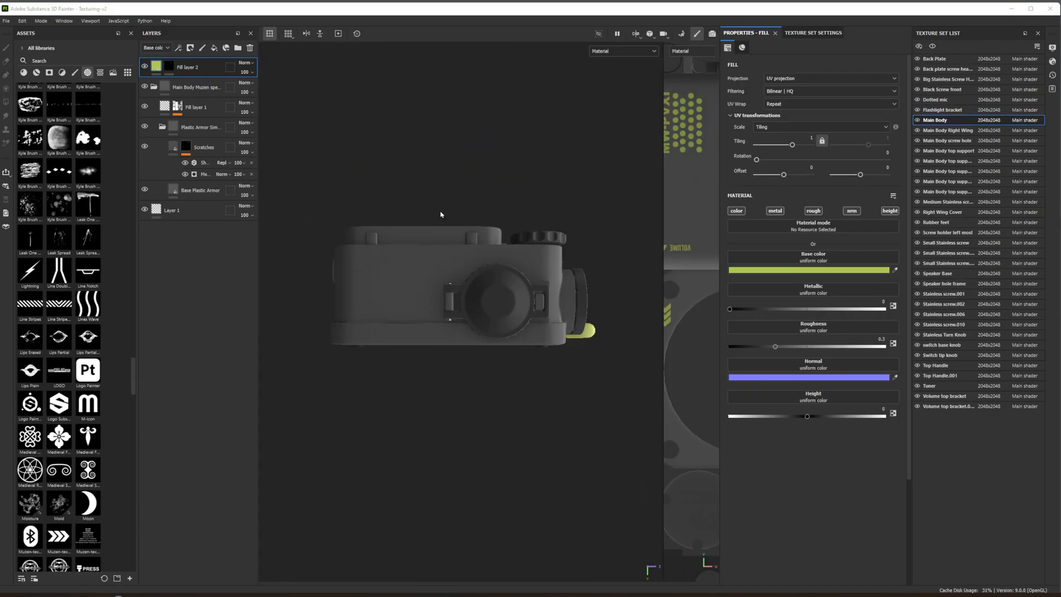
click(30, 304)
key(bracketleft)
key(bracketleft)
key(bracketleft)
key(bracketleft)
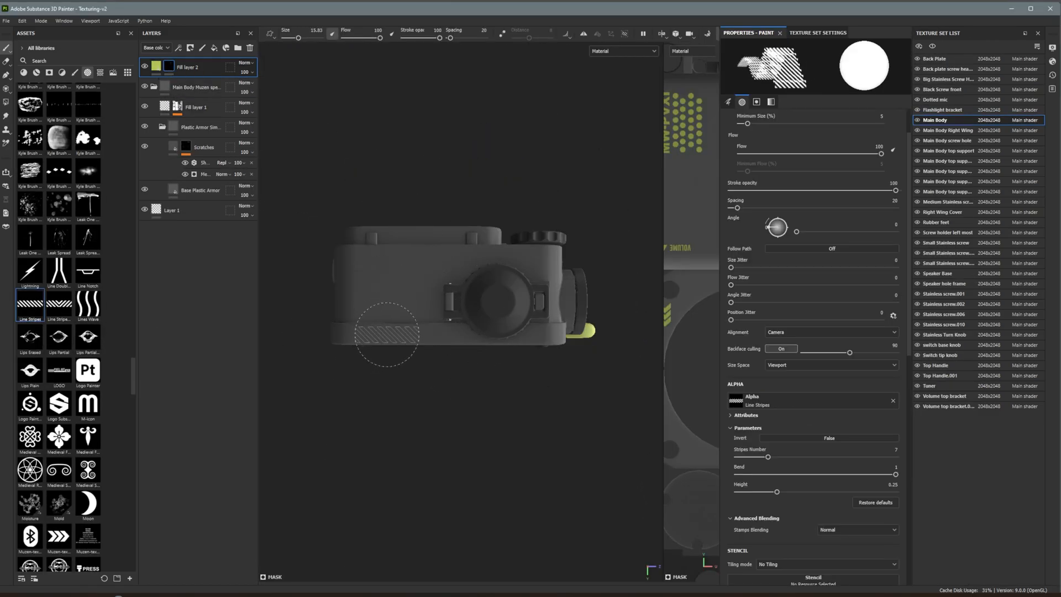
scroll(387, 348, up, 4)
key(bracketright)
key(bracketright)
key(bracketright)
key(bracketright)
key(bracketright)
key(bracketright)
key(bracketright)
key(bracketright)
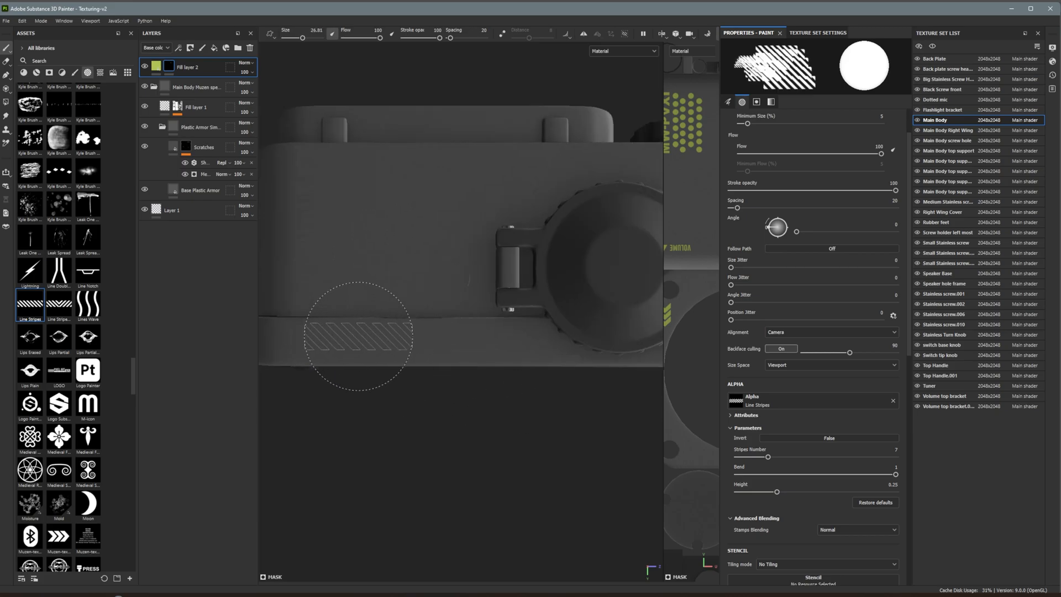
- Try to stamp the stripes on the body's lower rim at brush size 28.92
key(ctrl+z)
key(bracketleft)
click(339, 338)
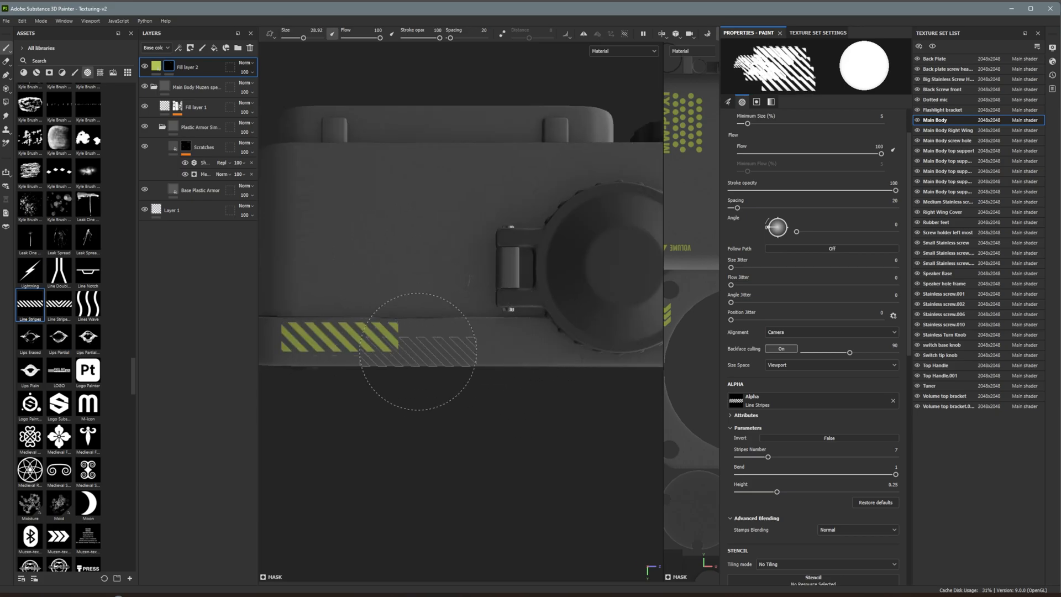
key(ctrl+z)
scroll(393, 357, down, 3)
click(368, 346)
key(ctrl+z)
- Reduce the brush size and stamp a lime stripe block on the lower rim, away from the round knob
key(bracketleft)
key(bracketleft)
key(bracketleft)
key(bracketleft)
scroll(489, 368, down, 3)
mouse_move(475, 364)
alt+mouse_down()
mouse_move(446, 383)
mouse_move(483, 336)
mouse_move(461, 353)
alt+mouse_up()
scroll(397, 350, up, 5)
alt+drag(398, 350, 442, 285)
- Load the Basic Hard brush at size about 4.7 and try the UV alignment with different size spaces
drag(133, 369, 77, 99)
click(74, 73)
mouse_move(133, 123)
mouse_down()
mouse_move(135, 568)
mouse_move(118, 88)
mouse_up()
click(30, 231)
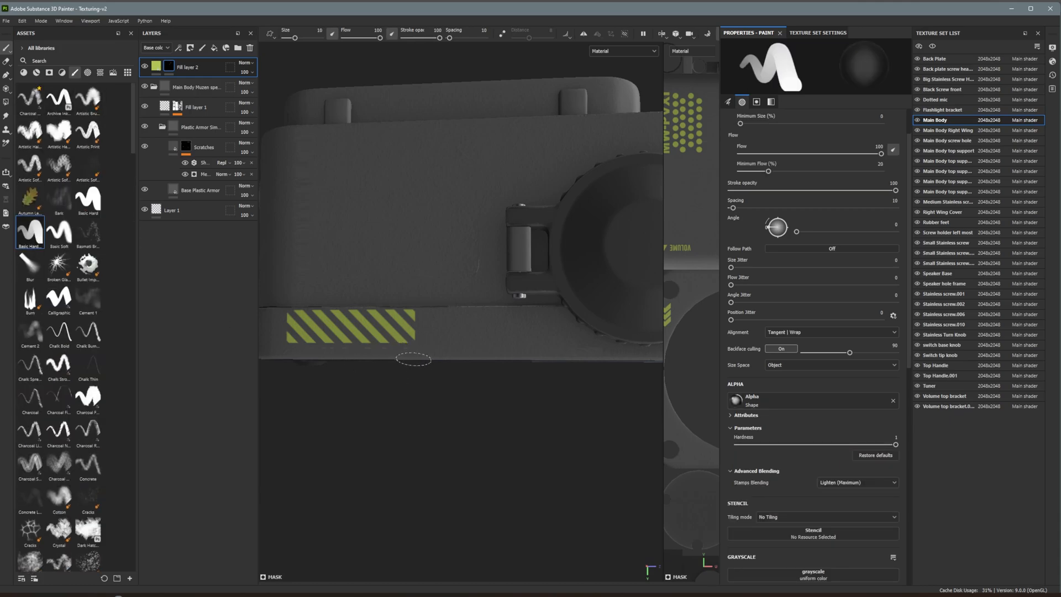
ctrl+right_drag(412, 352, 407, 353)
click(799, 332)
click(796, 369)
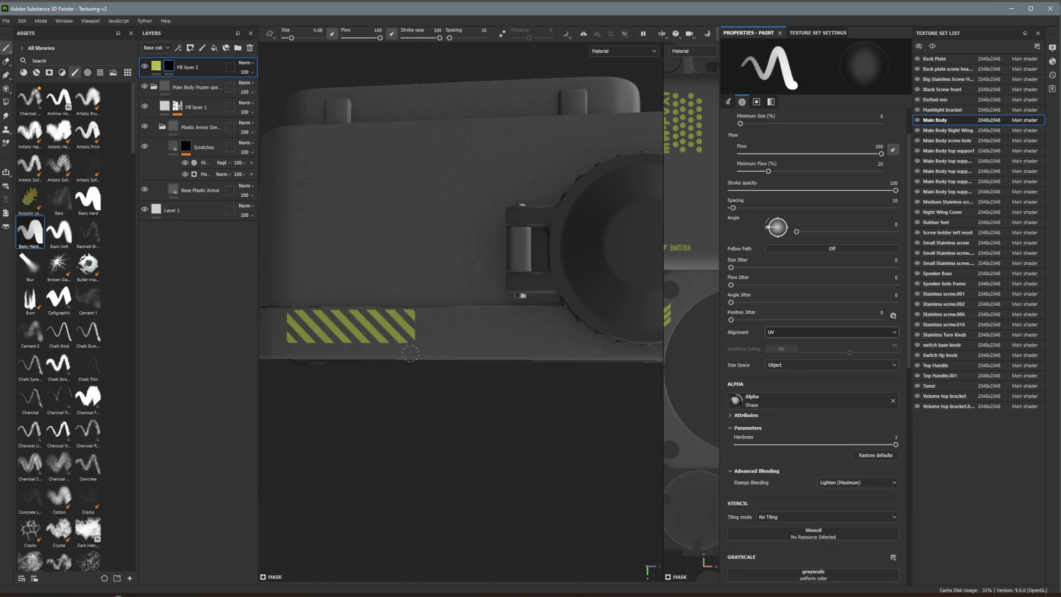
click(795, 365)
click(787, 391)
click(787, 366)
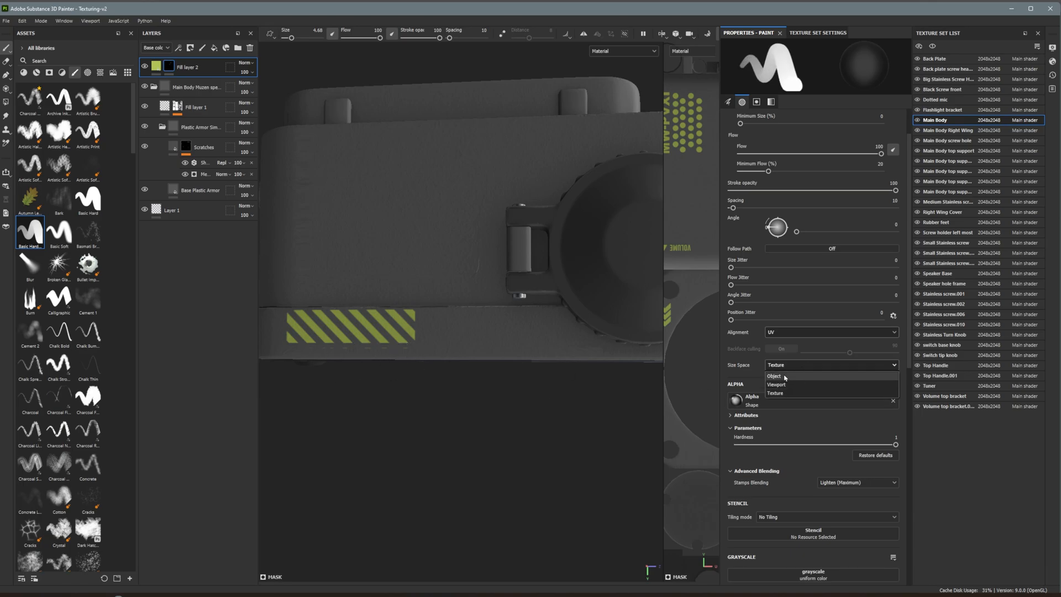
click(787, 385)
- Touch up the area along the stripes' lower edge, trying Tangent | Planar alignment and settling on UV alignment with Object size space
mouse_move(372, 353)
alt+mouse_down()
mouse_move(381, 362)
mouse_move(367, 359)
alt+mouse_up()
click(802, 332)
click(801, 360)
alt+middle_drag(338, 355, 492, 360)
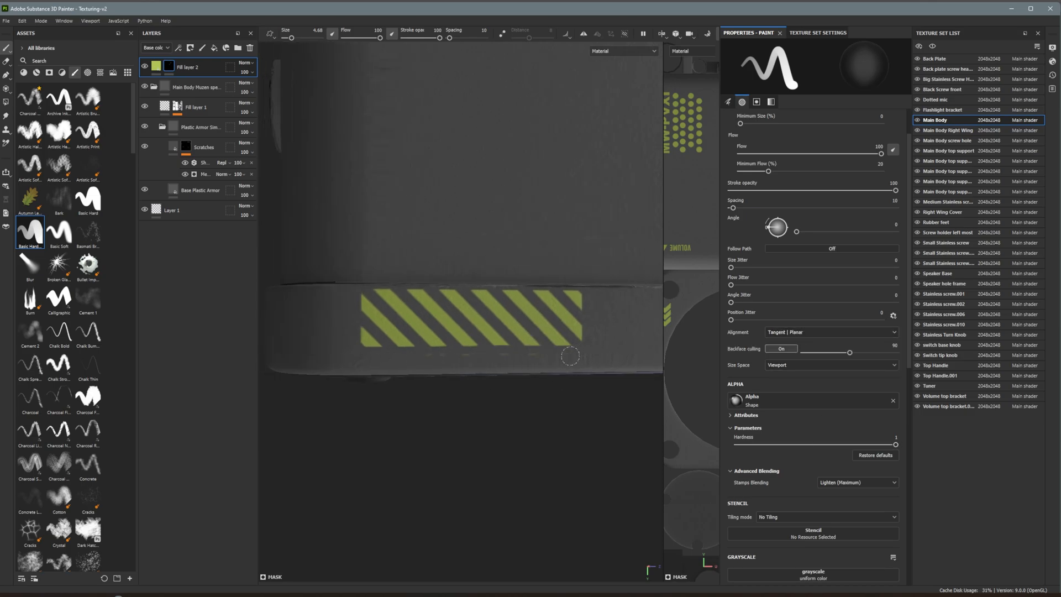
click(831, 332)
click(800, 372)
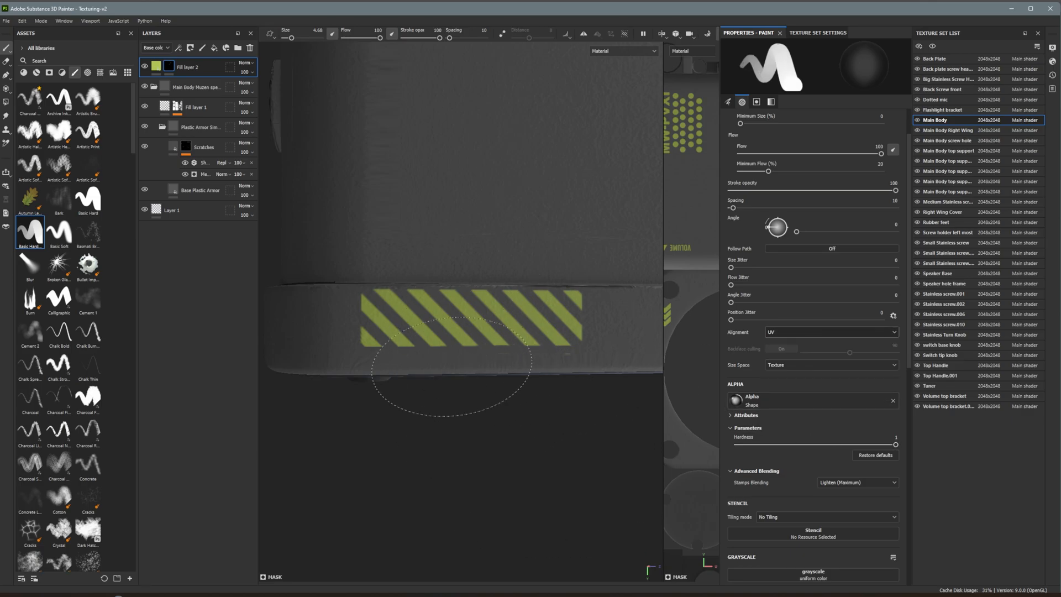
click(832, 364)
click(784, 383)
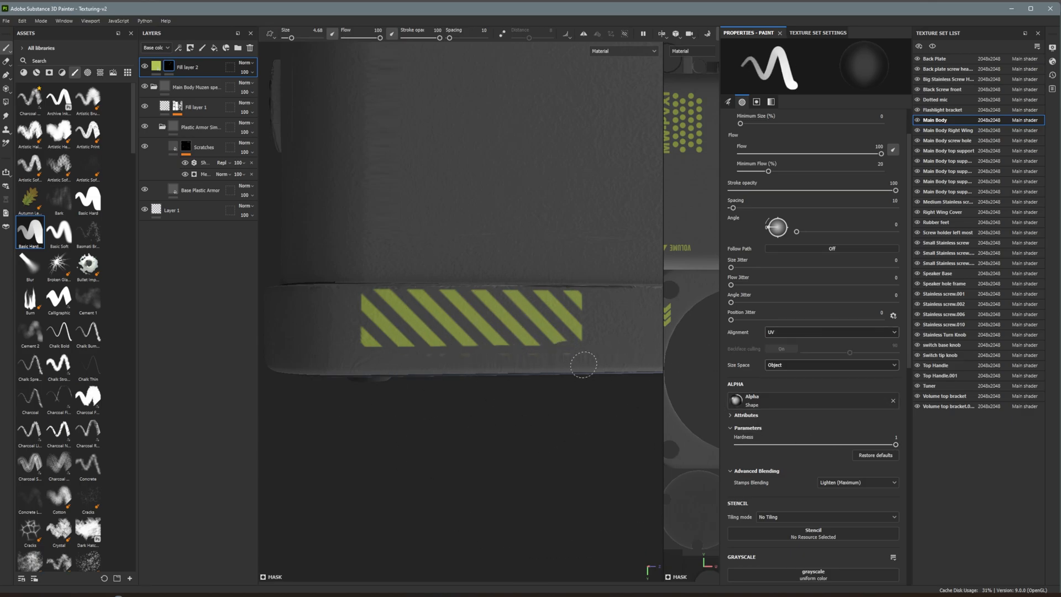
scroll(558, 361, down, 5)
alt+drag(558, 361, 445, 338)
scroll(597, 365, down, 4)
scroll(474, 352, up, 4)
scroll(474, 352, down, 4)
scroll(445, 338, up, 5)
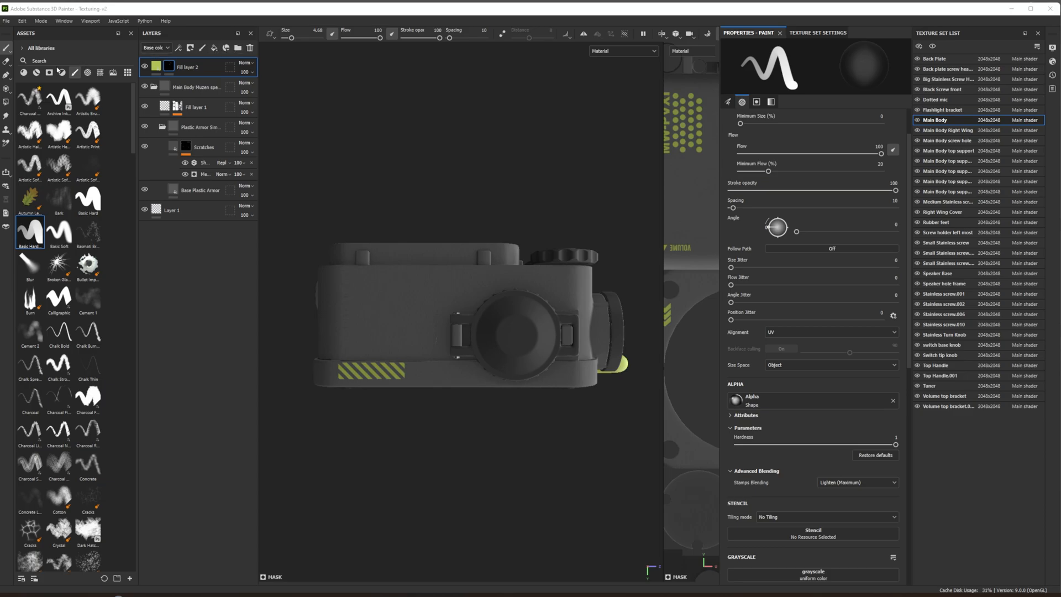
- Import the Texture-alphas1964.png file into the asset library as an alpha
click(130, 578)
click(573, 191)
click(580, 201)
double_click(517, 354)
double_click(609, 257)
click(564, 433)
click(826, 468)
click(636, 218)
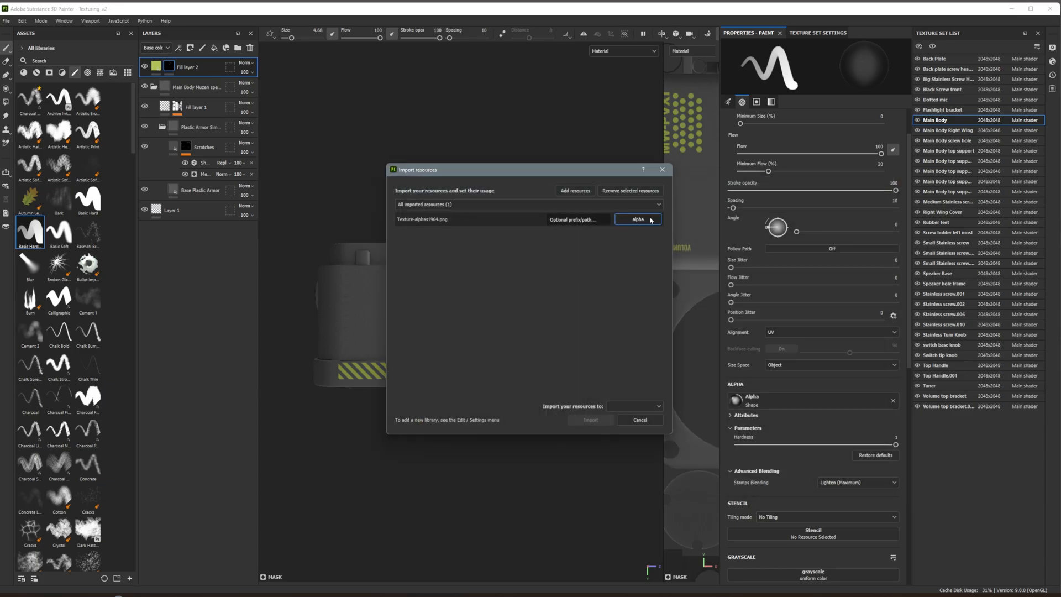
click(592, 421)
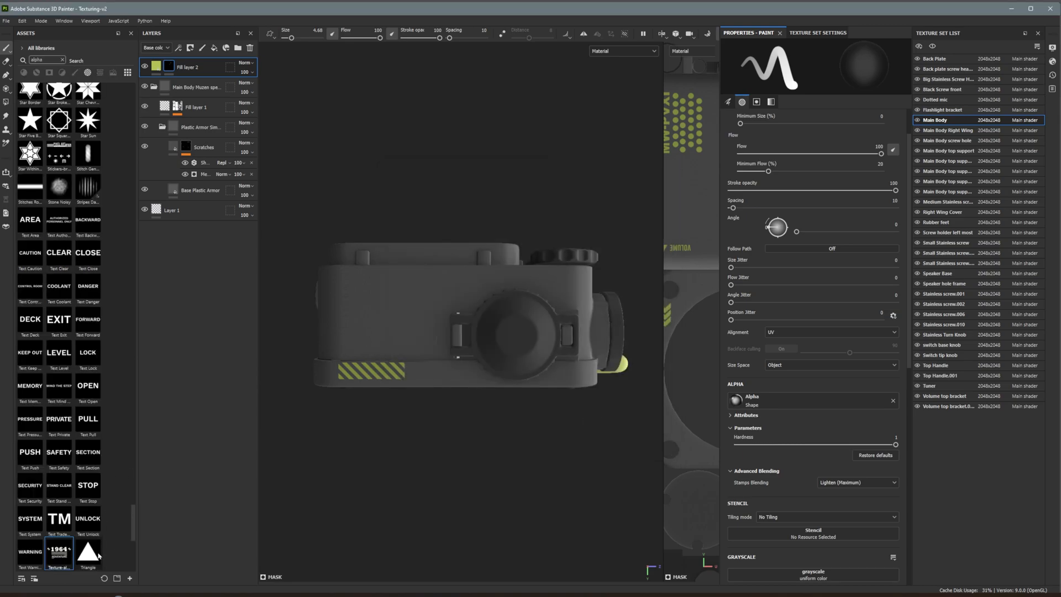
- Load the Texture-alphas1964 alpha into the brush and enlarge the brush to a size of about 40
key(bracketright)
key(bracketright)
key(bracketright)
key(bracketright)
key(bracketright)
key(bracketright)
key(bracketright)
key(bracketright)
key(bracketright)
key(bracketright)
key(bracketright)
key(bracketright)
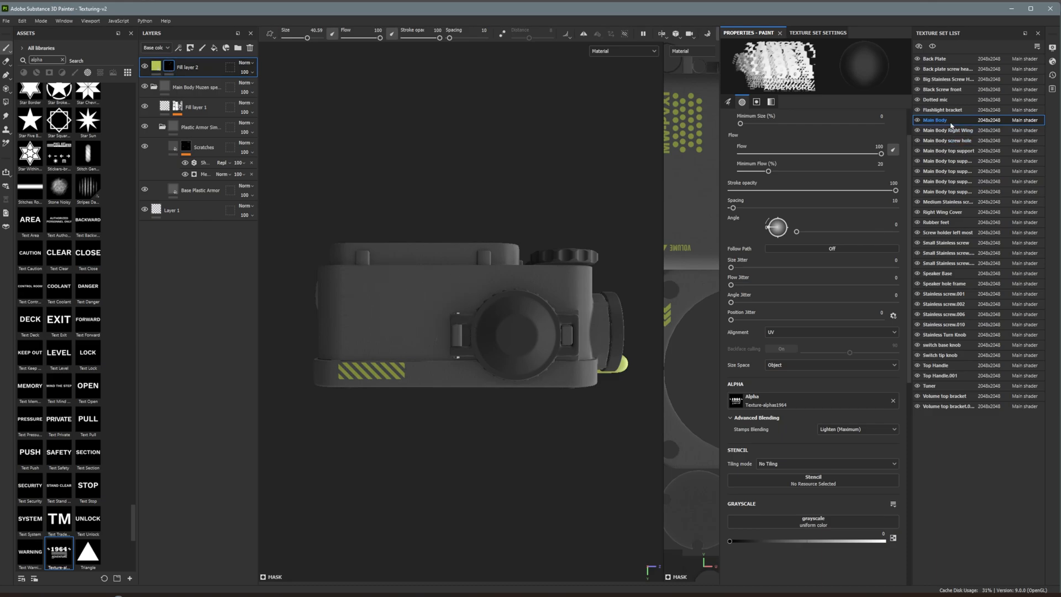
- Set the brush's size space to Texture and reduce the brush size to about 5.6
scroll(389, 337, up, 3)
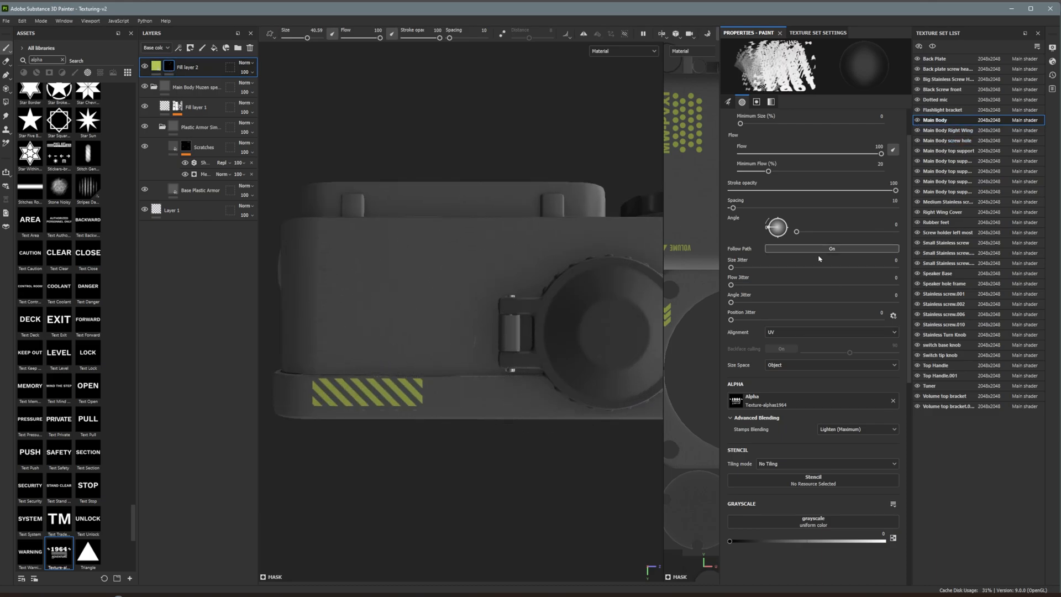
click(862, 364)
click(831, 393)
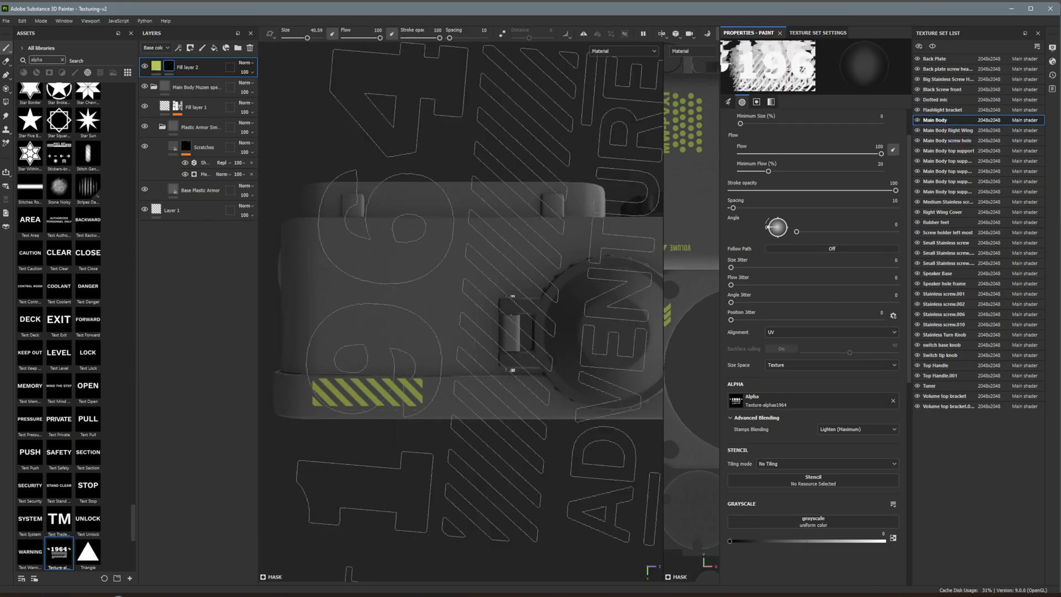
key(bracketleft)
key(bracketleft)
key(bracketleft)
key(bracketleft)
key(bracketleft)
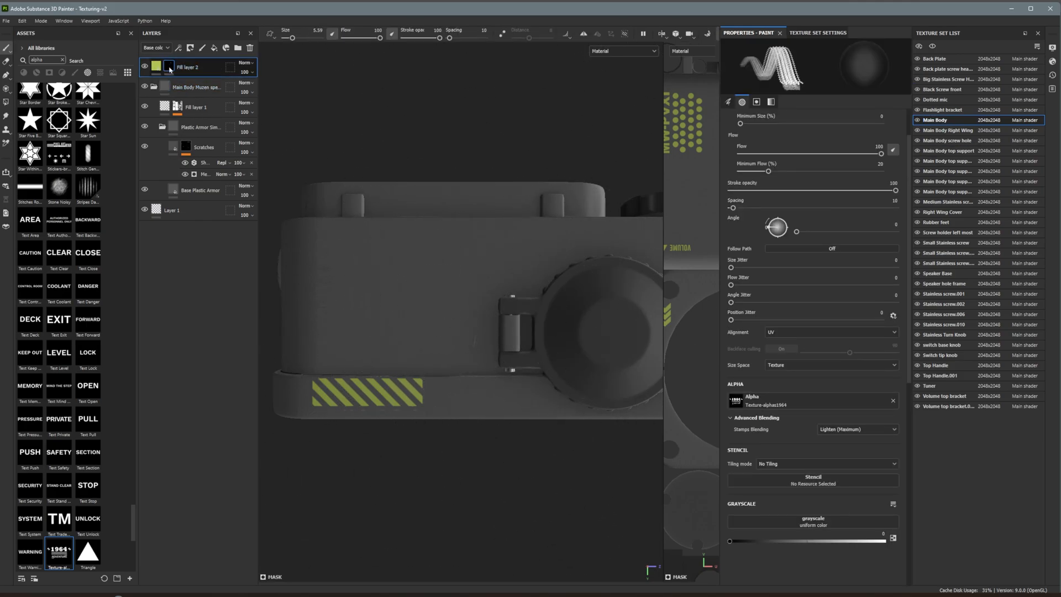
- Set the mask paint value to white, try the 1964 stamp on the main body's side, and undo it
key(x)
click(403, 303)
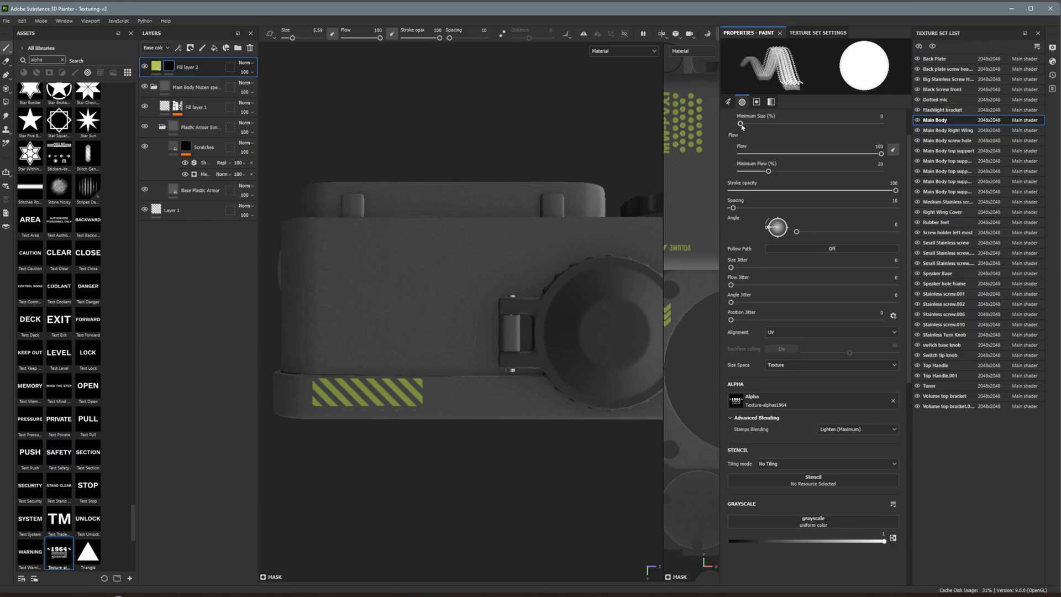
scroll(491, 314, up, 5)
key(ctrl+z)
scroll(463, 315, down, 3)
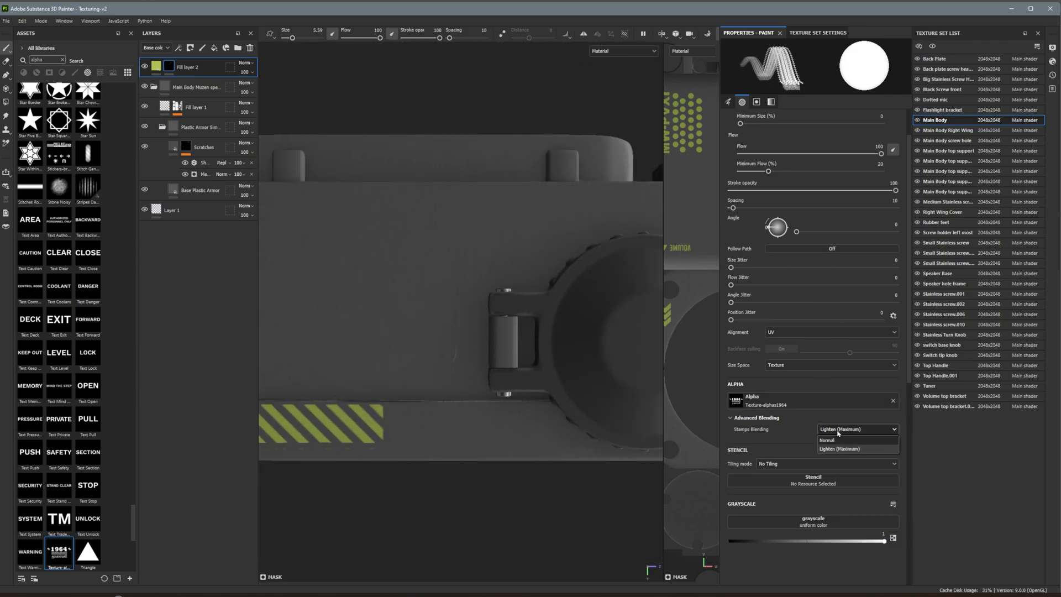
- Set stamps blending to Normal, try different size spaces, set the brush angle to 90, and enlarge the brush to about 11.3
click(826, 440)
click(829, 364)
click(826, 384)
click(828, 365)
click(826, 375)
scroll(464, 259, down, 3)
mouse_move(438, 312)
ctrl+right_down()
mouse_move(442, 276)
mouse_move(474, 274)
ctrl+right_up()
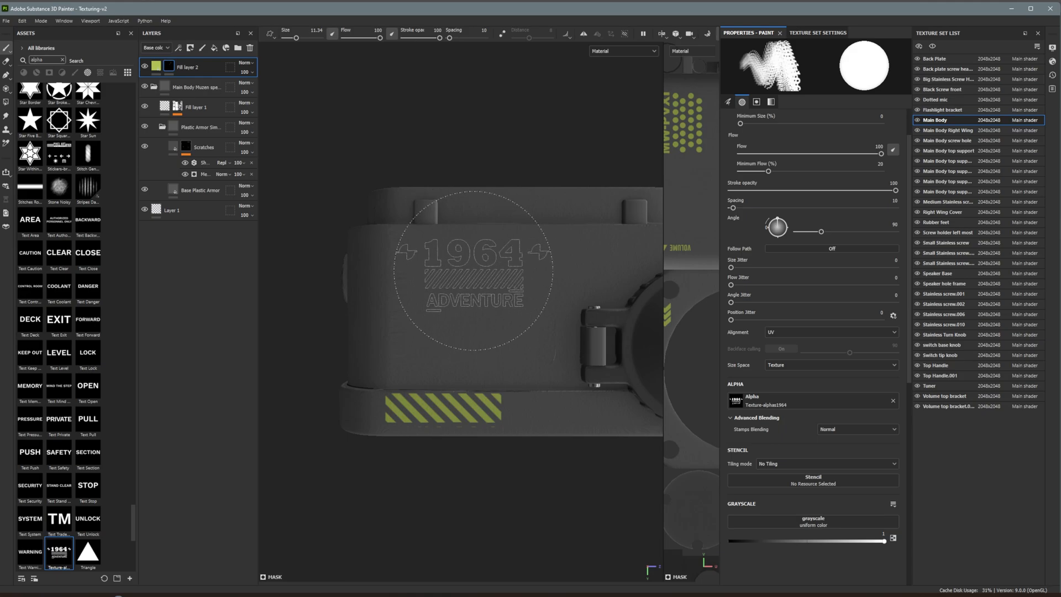
- Set the size space to Viewport, try the stamp on the main body's side, and undo the last change
scroll(473, 279, down, 2)
scroll(469, 286, up, 1)
click(805, 367)
click(806, 394)
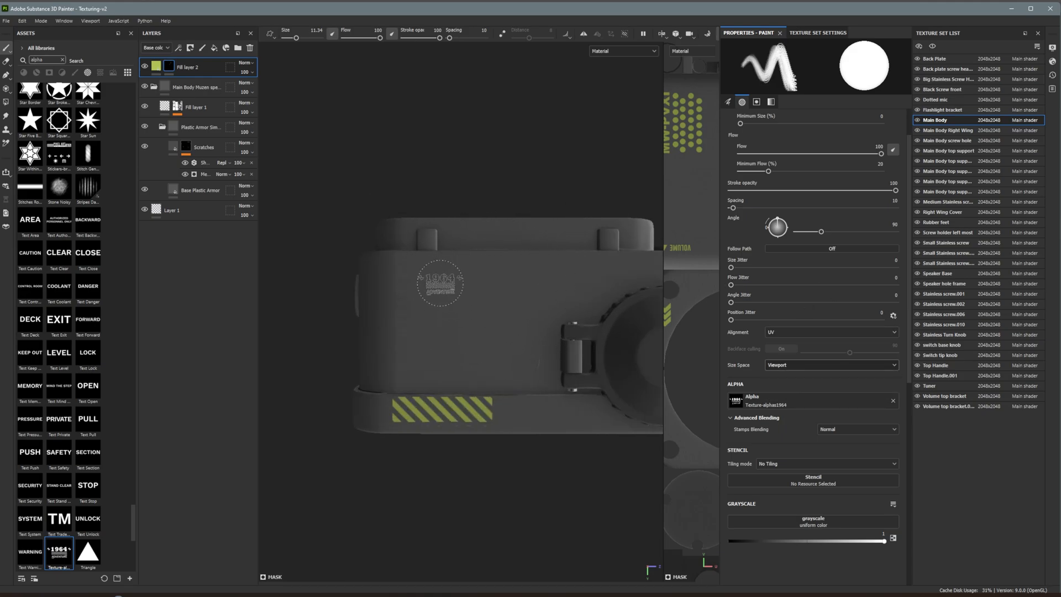
scroll(492, 355, down, 2)
alt+drag(493, 355, 527, 343)
key(ctrl+z)
scroll(608, 335, down, 1)
- Enlarge the UV view, try the 1964 stamp on the lower UV islands, undo it, and shrink the brush
drag(663, 282, 350, 299)
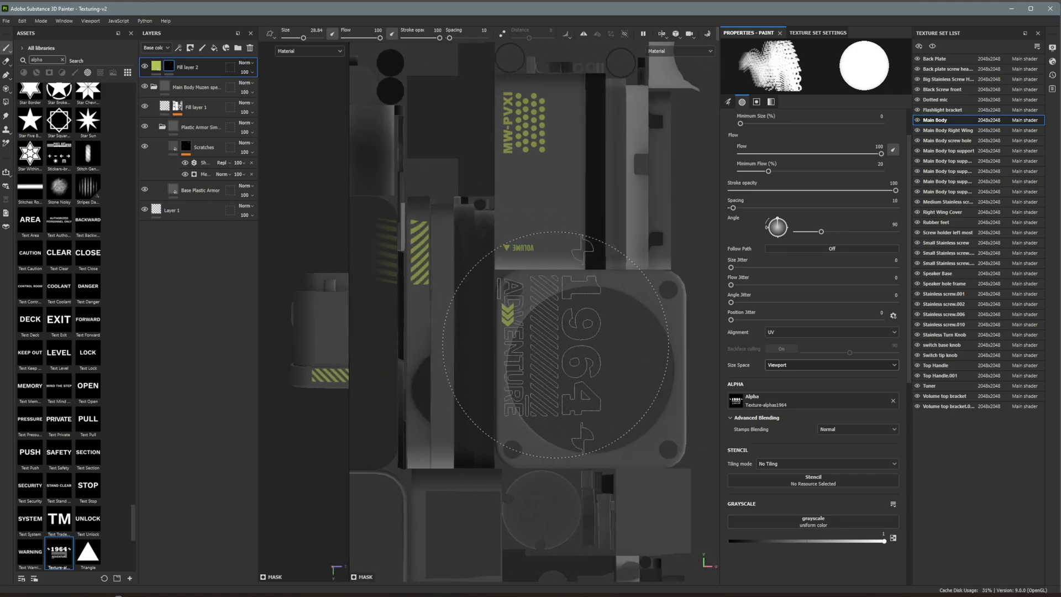
scroll(544, 328, down, 2)
click(599, 440)
key(ctrl+z)
ctrl+right_drag(625, 460, 564, 460)
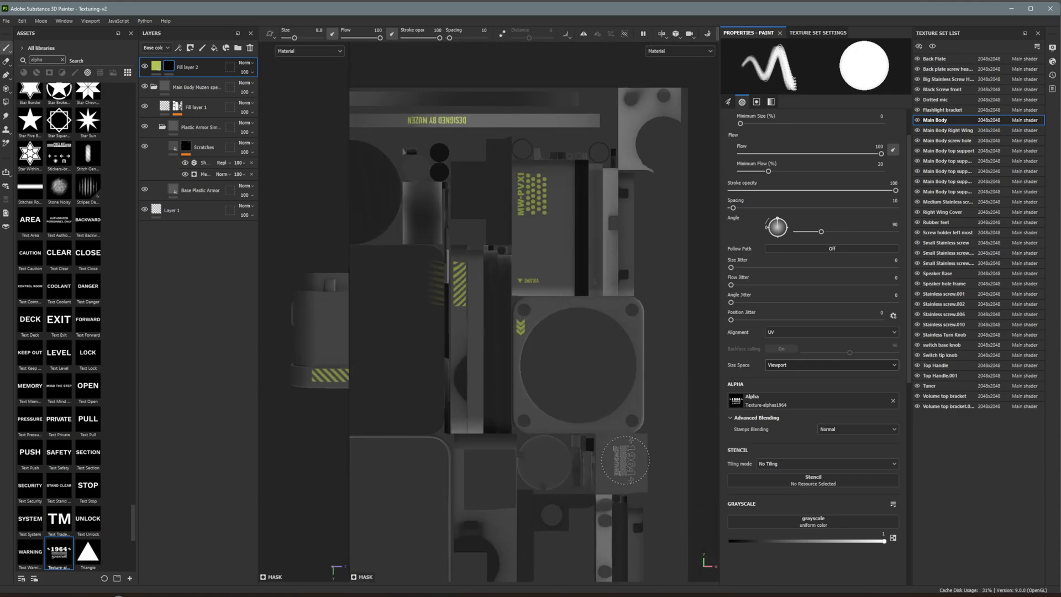
- Widen the 3D view and stamp the lime 1964 Adventure decal through the UV view onto the body above the stripe block
drag(348, 337, 472, 338)
scroll(416, 371, down, 2)
alt+drag(415, 371, 370, 362)
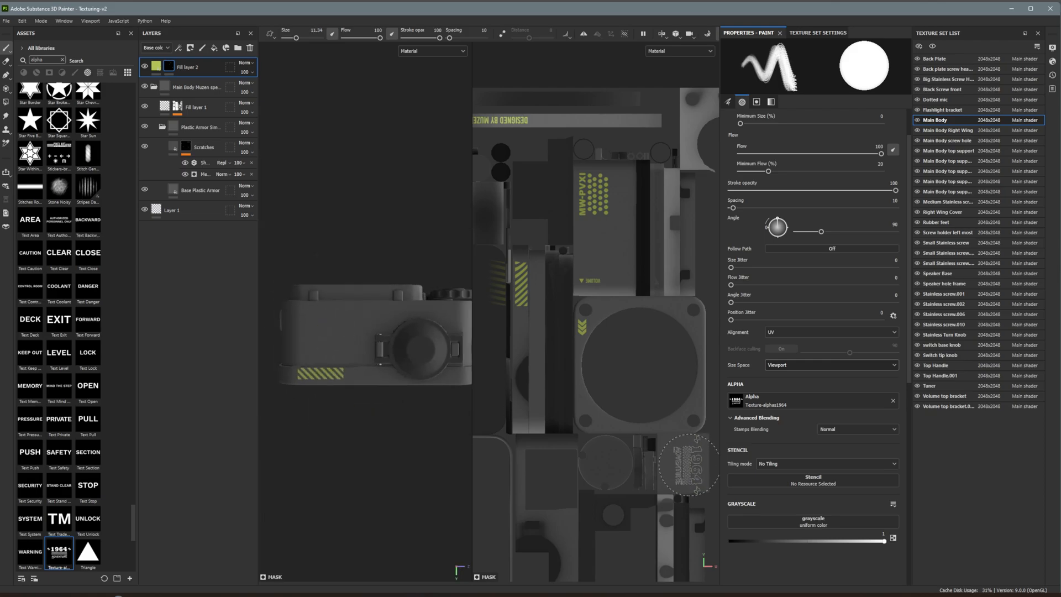
scroll(687, 463, up, 3)
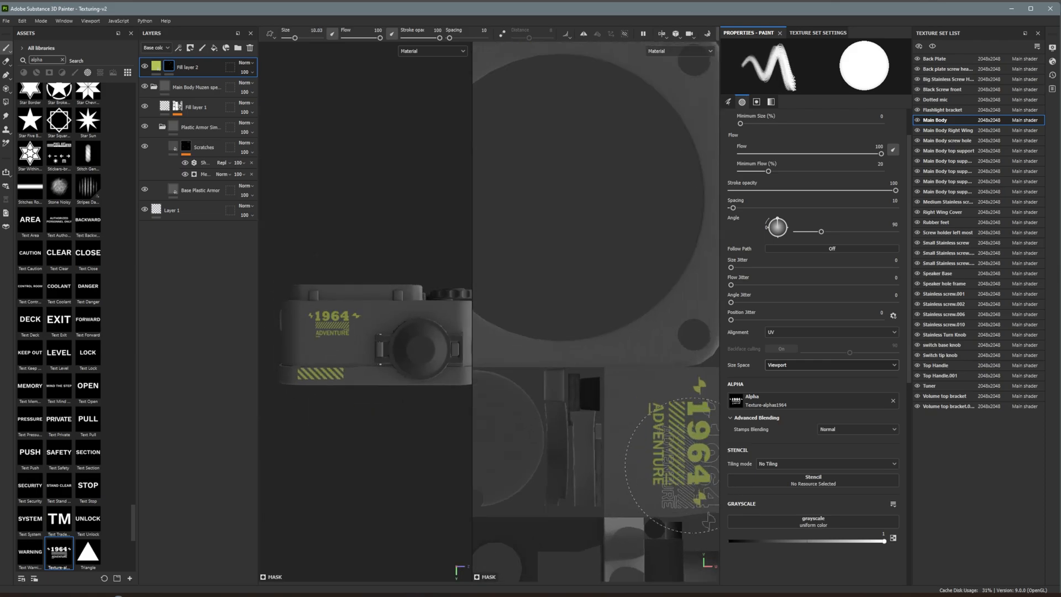
scroll(575, 383, down, 3)
scroll(350, 319, up, 2)
ctrl+right_drag(353, 318, 387, 321)
- Show only the 3D view and select the fill of the lime Fill layer 2
scroll(356, 347, down, 3)
mouse_move(450, 427)
alt+mouse_down()
mouse_move(369, 417)
mouse_move(360, 430)
alt+mouse_up()
click(662, 34)
click(671, 57)
click(156, 67)
- Set the roughness of the Base Plastic layer in the Top Handle texture set to about 0.14
scroll(467, 304, up, 2)
mouse_move(467, 304)
alt+mouse_down()
mouse_move(476, 322)
mouse_move(365, 284)
mouse_move(466, 261)
mouse_move(527, 343)
mouse_move(575, 287)
mouse_move(452, 291)
mouse_move(442, 260)
alt+mouse_up()
scroll(466, 261, up, 2)
scroll(442, 260, up, 2)
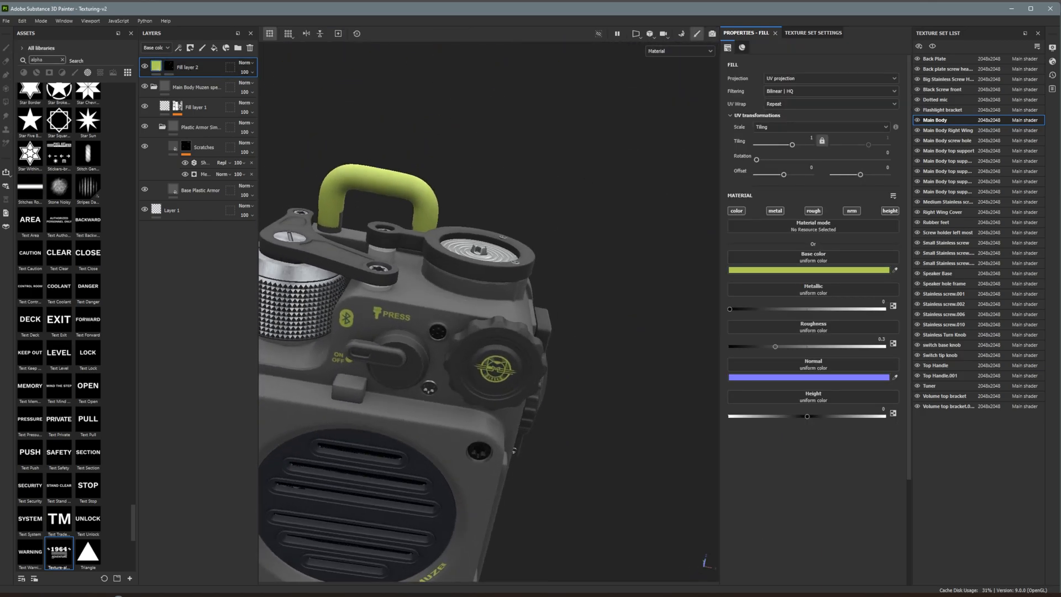
alt+drag(423, 324, 519, 326)
click(935, 365)
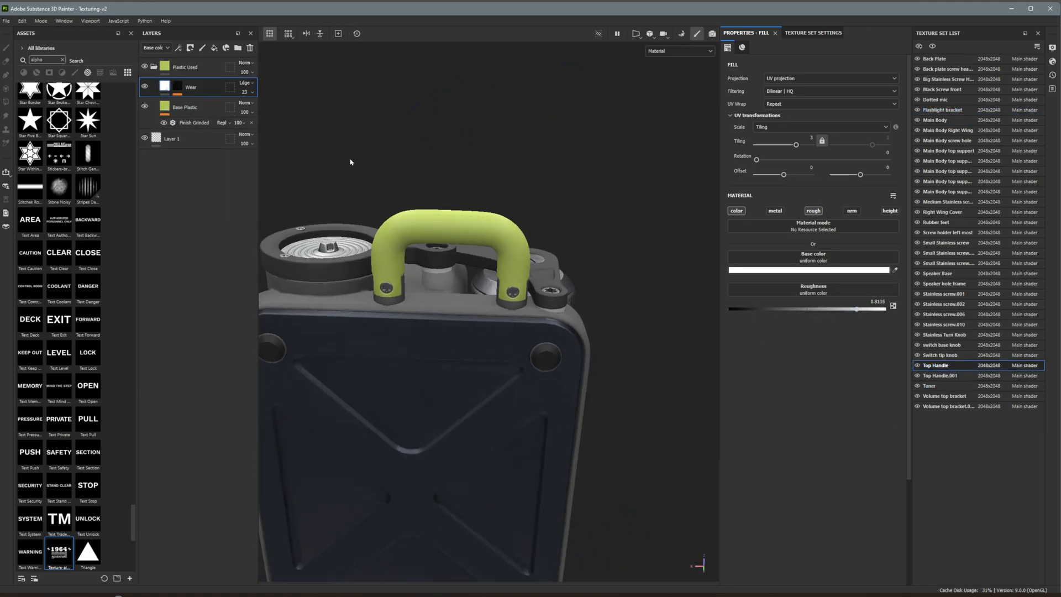
click(211, 107)
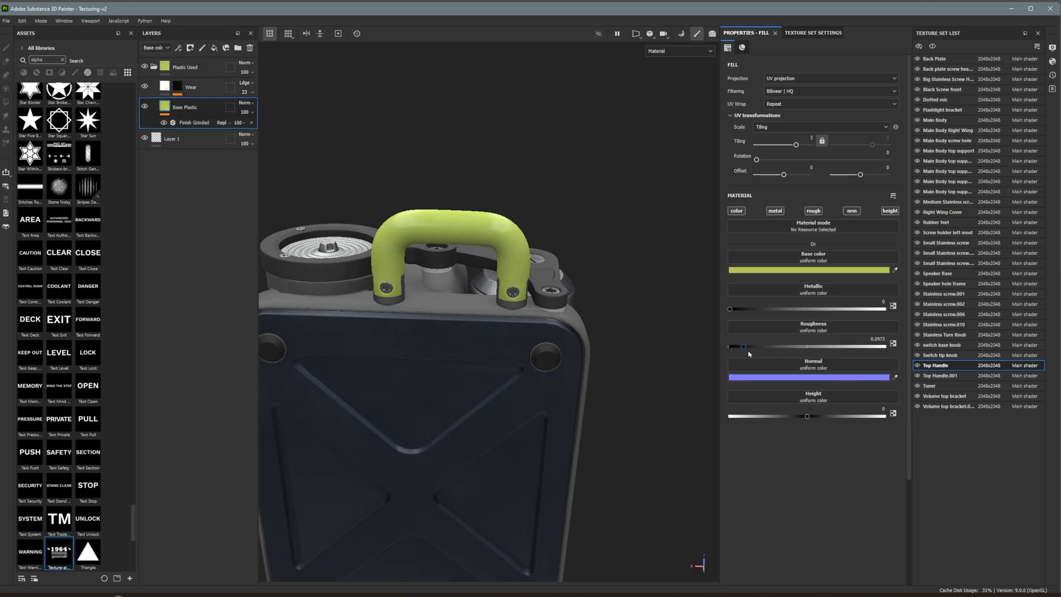
drag(748, 355, 751, 356)
- Inspect the model, then examine the Metal Edge Wear generator and Sharpen filter on the Main Body's Scratches layer
scroll(503, 326, down, 3)
mouse_move(503, 326)
alt+mouse_down()
mouse_move(507, 381)
mouse_move(503, 317)
mouse_move(490, 318)
mouse_move(496, 338)
alt+mouse_up()
scroll(502, 317, down, 3)
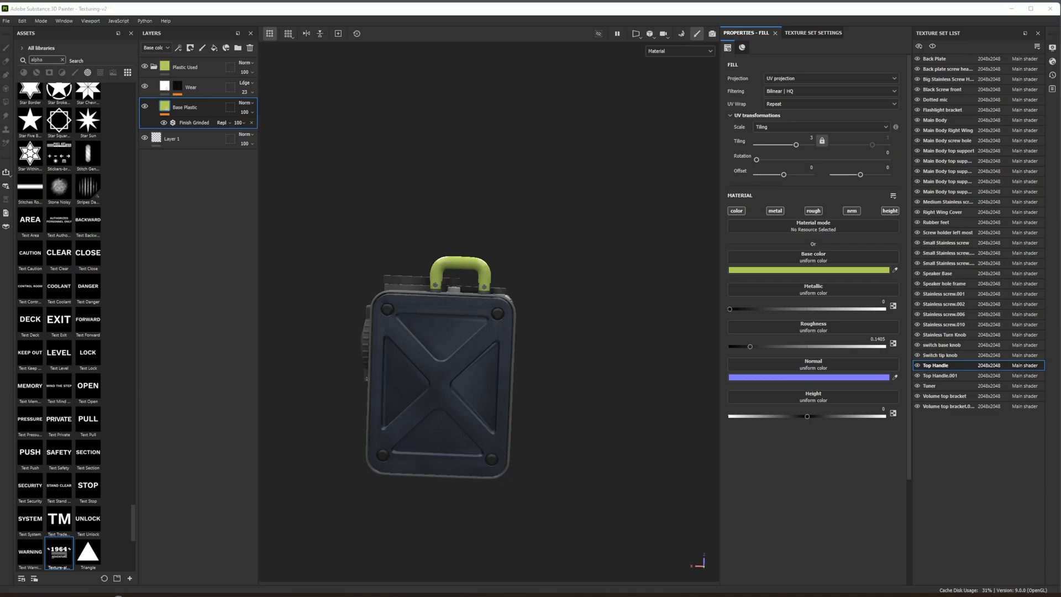
alt+drag(553, 332, 591, 359)
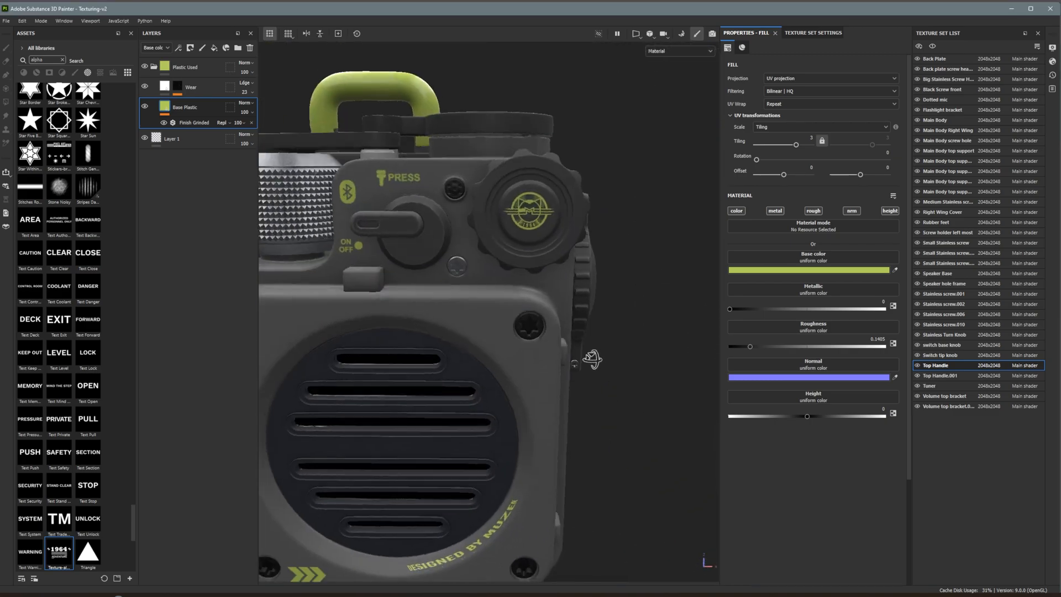
alt+middle_drag(427, 358, 540, 298)
scroll(539, 298, down, 2)
click(935, 120)
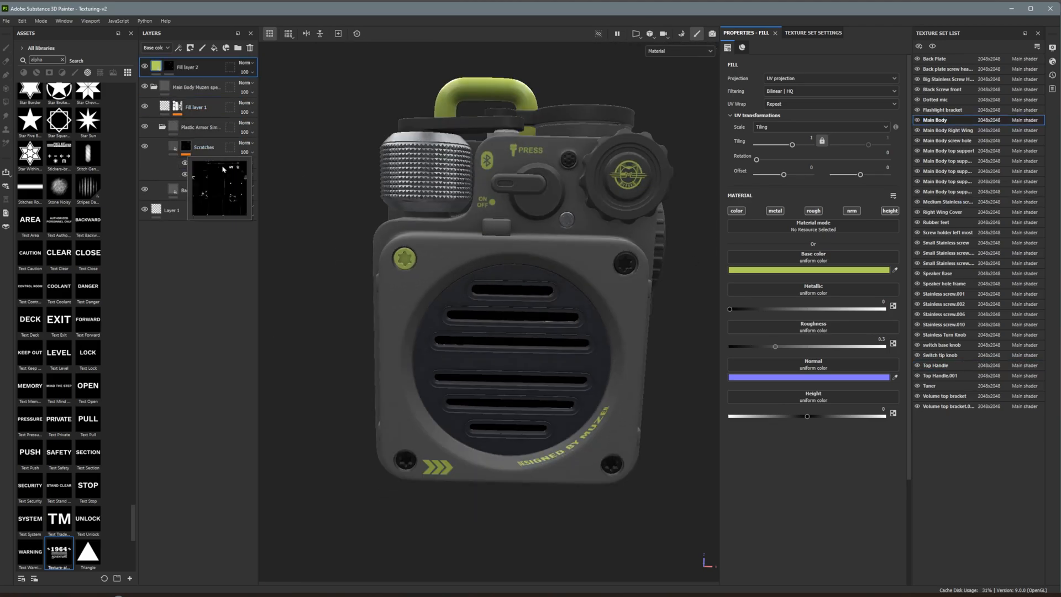
click(177, 150)
click(206, 174)
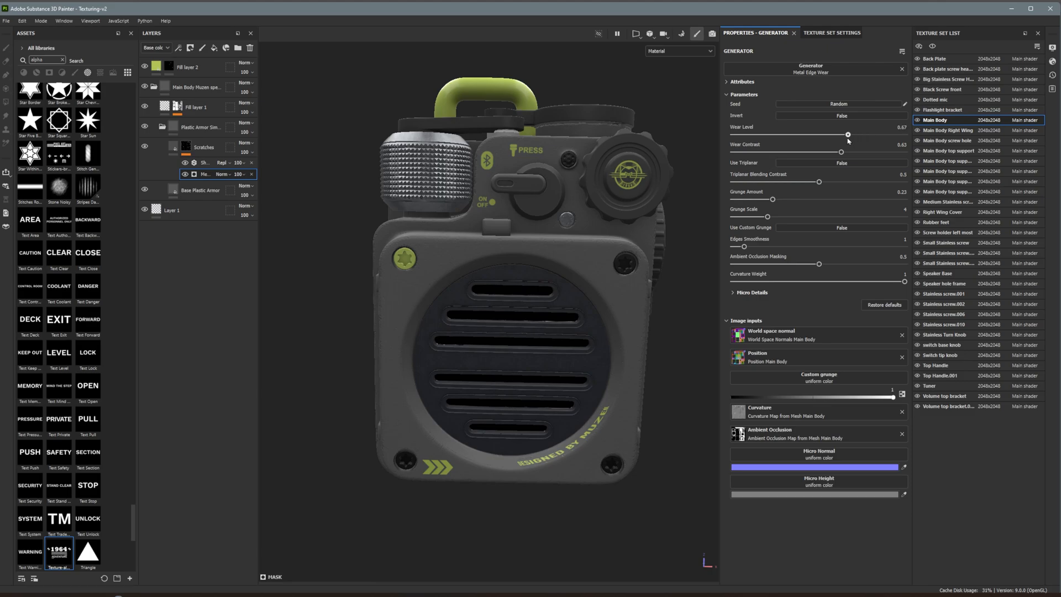
key(1)
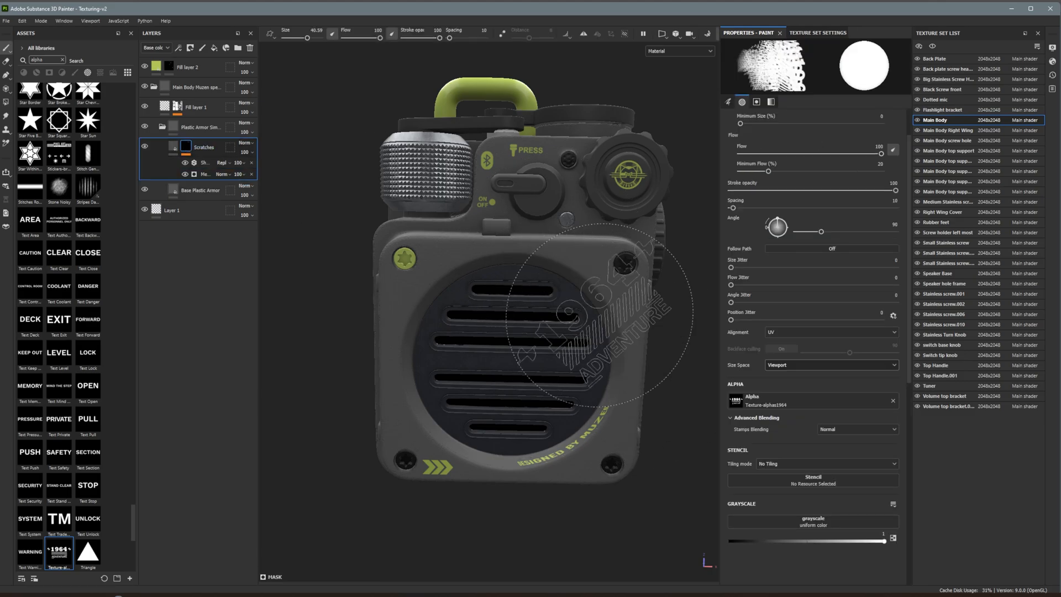
click(206, 164)
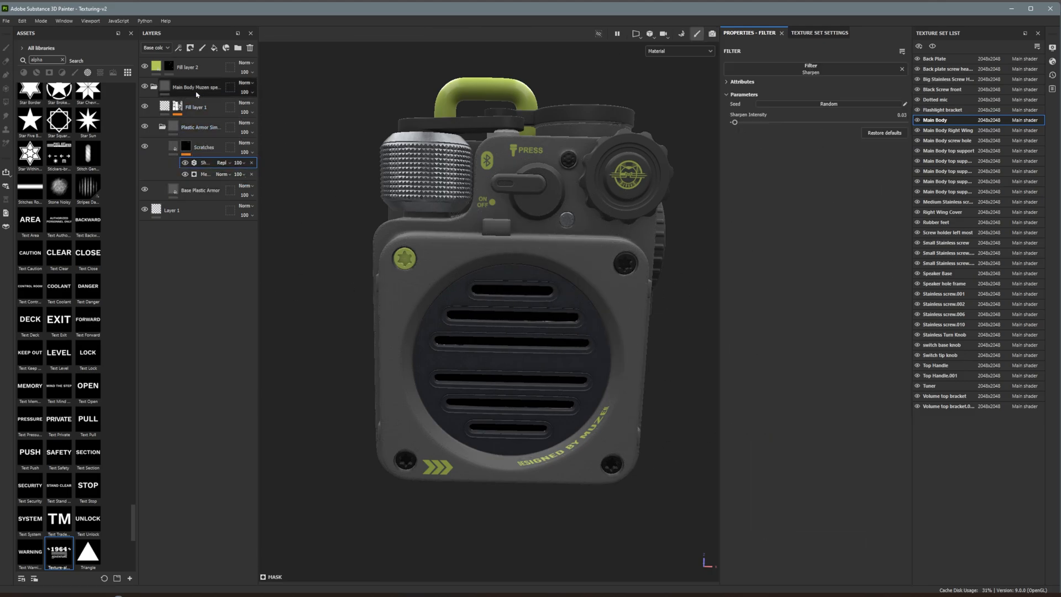
- Clear the alpha filter from the asset library search and select Fill layer 2 in the Main Body layers
scroll(589, 251, up, 5)
mouse_move(589, 252)
alt+mouse_down()
mouse_move(601, 315)
mouse_move(590, 245)
alt+mouse_up()
click(63, 61)
click(36, 119)
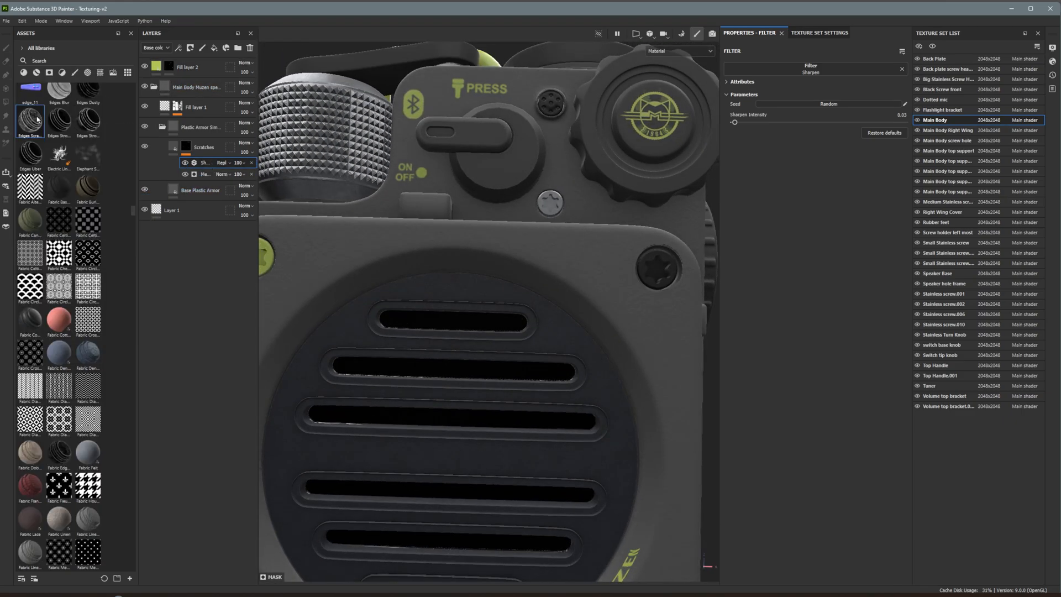
click(200, 61)
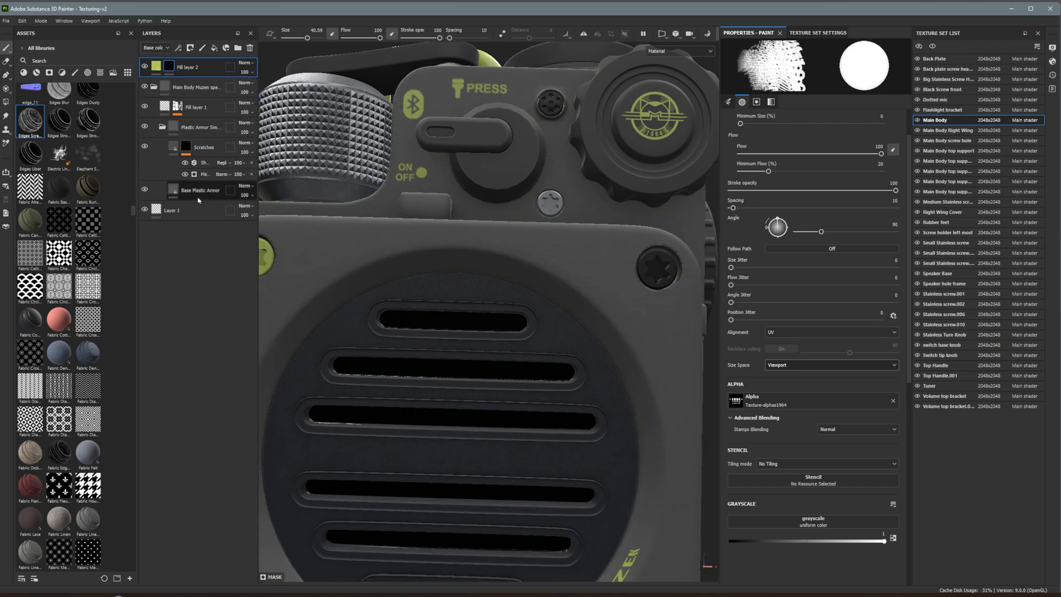
- Limit the asset library to smart materials, try searching for "sc", and clear the search
scroll(603, 405, down, 5)
alt+drag(604, 404, 612, 335)
click(36, 73)
click(74, 62)
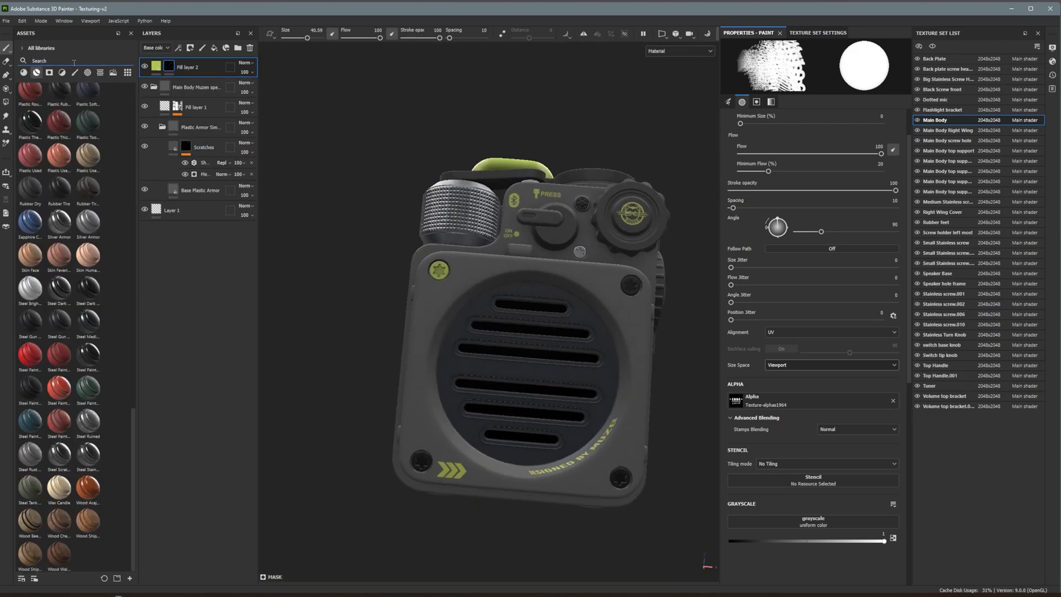
text(sc)
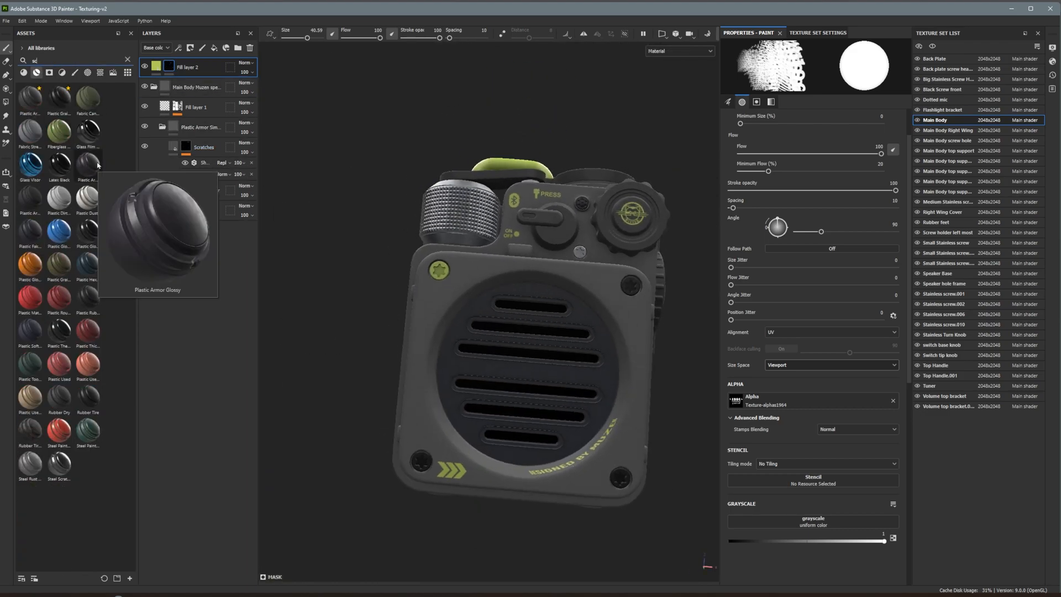
mouse_move(32, 232)
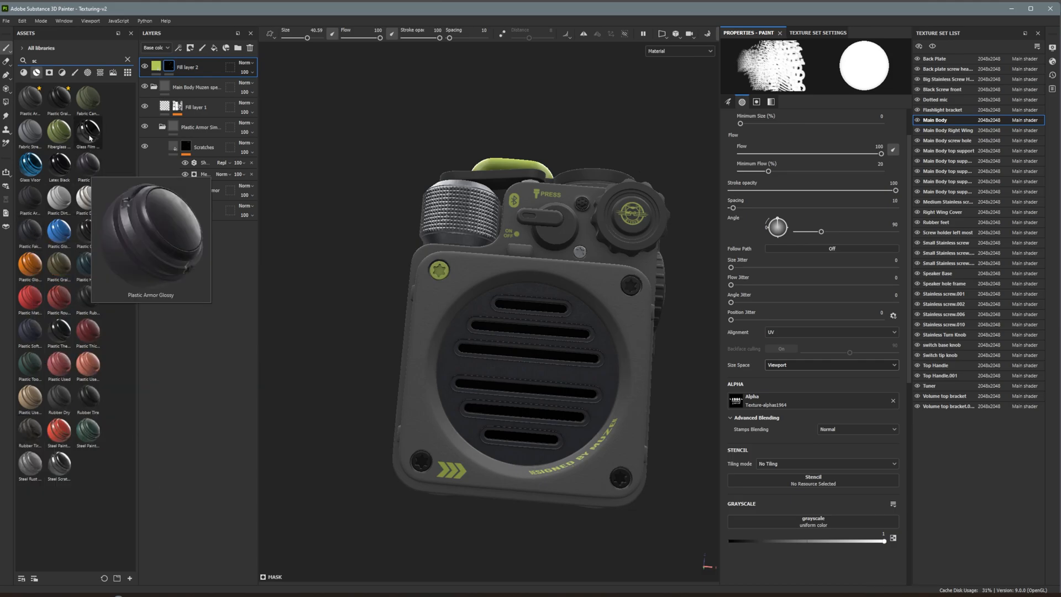
click(128, 60)
- Add the Steel Painted Rough Damaged smart material above Fill layer 2 in the Main Body layer stack
scroll(599, 363, up, 5)
scroll(599, 363, down, 4)
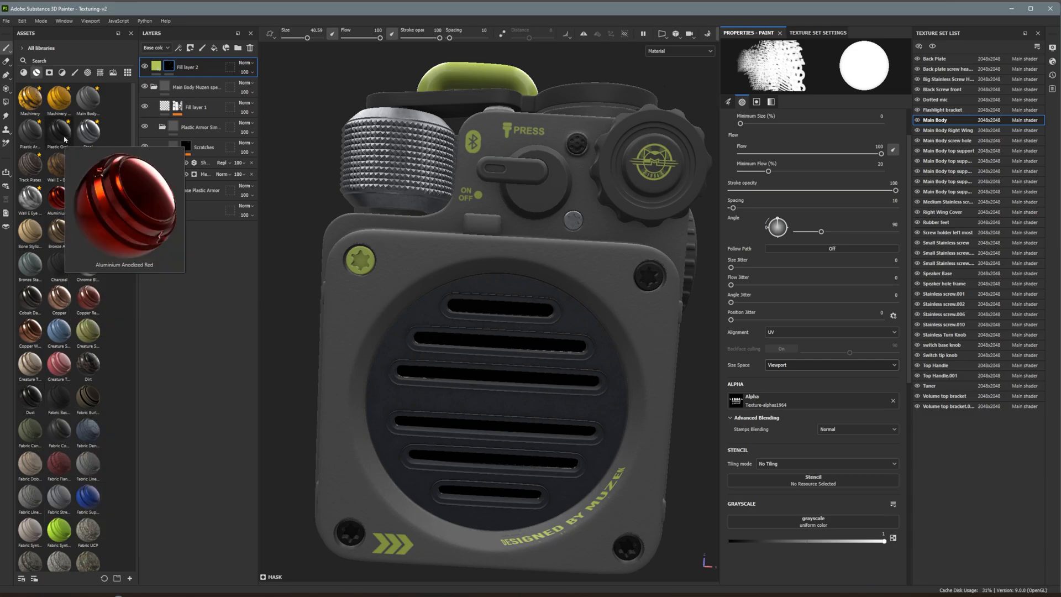
scroll(55, 248, down, 10)
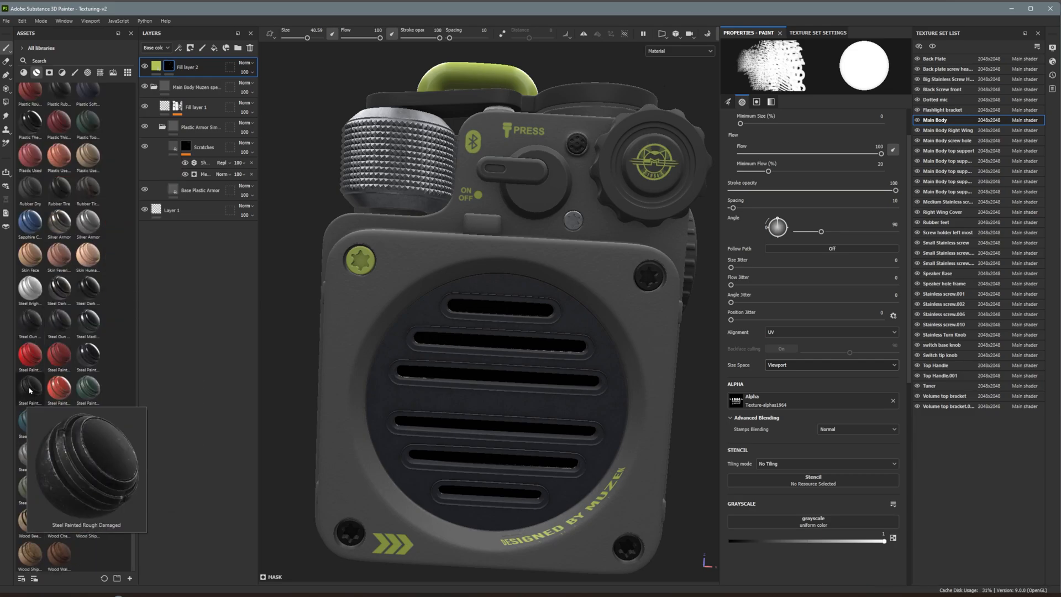
drag(29, 386, 200, 66)
- Give the Steel Painted Rough Damaged group a black mask with a Metal Edge Wear generator
click(190, 48)
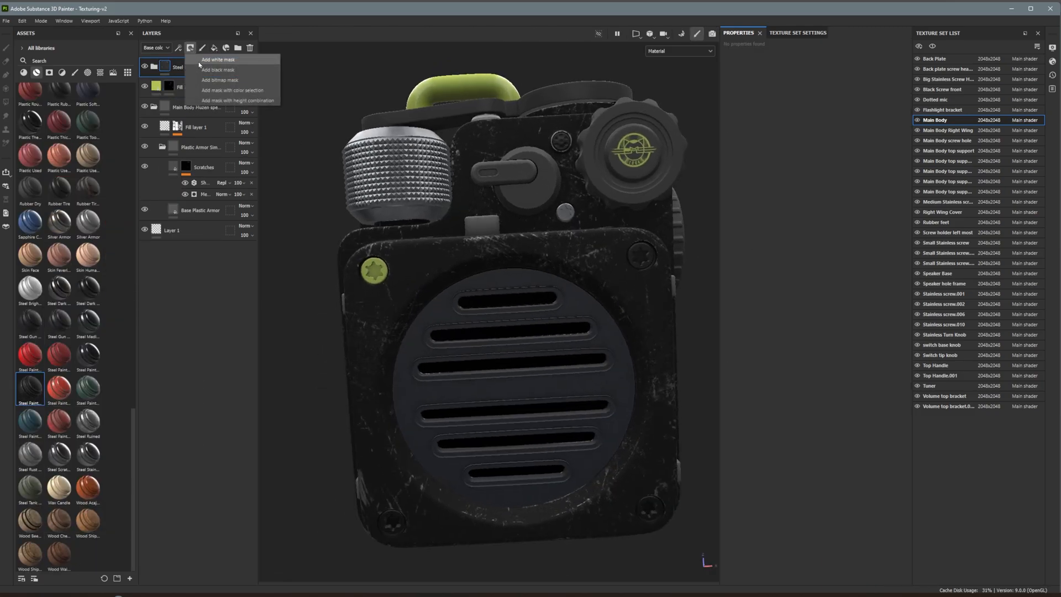
click(204, 71)
click(190, 47)
click(178, 48)
click(198, 60)
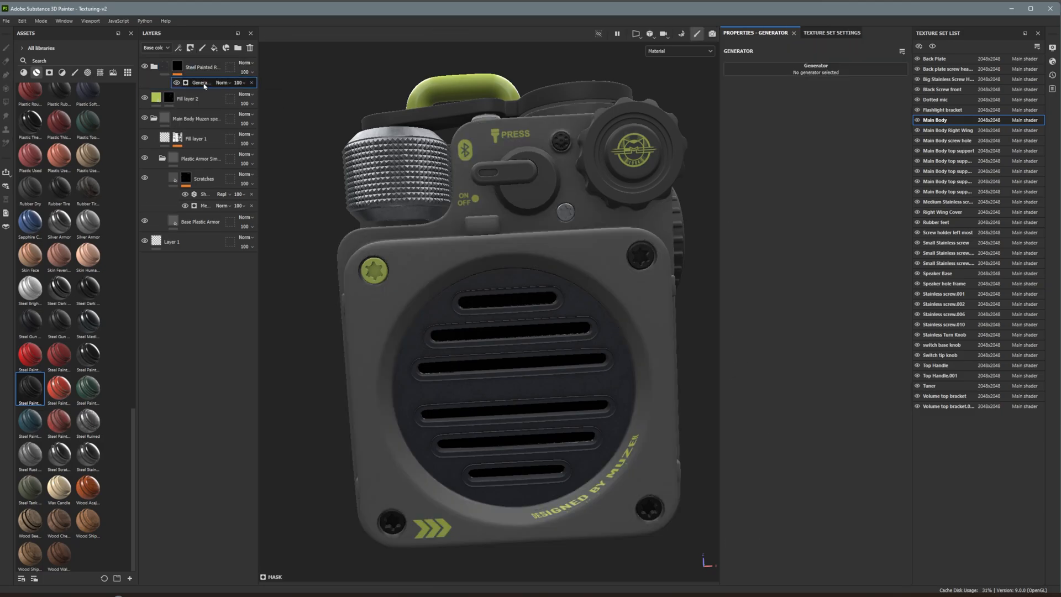
click(833, 72)
mouse_move(933, 130)
click(913, 152)
- Set the Metal Edge Wear generator's wear contrast to 0.06 and wear level to 0.45
scroll(635, 290, down, 2)
alt+drag(635, 290, 607, 268)
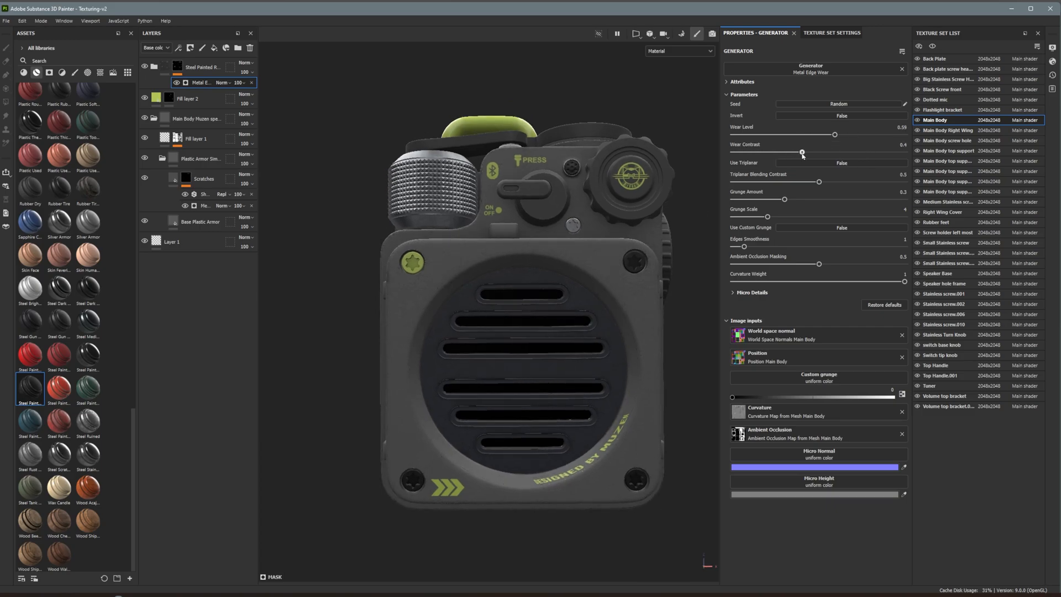
scroll(568, 326, up, 3)
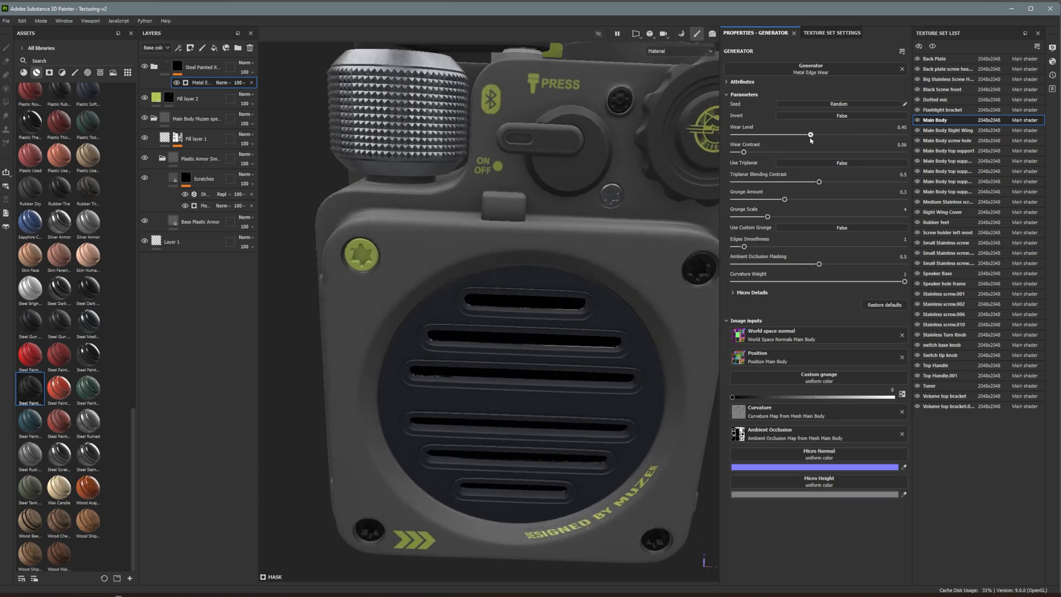
- Set the base color of the Steel Painted group's Base layer to light grey D6D6D6 and reselect the group's mask
click(203, 69)
click(202, 83)
click(168, 67)
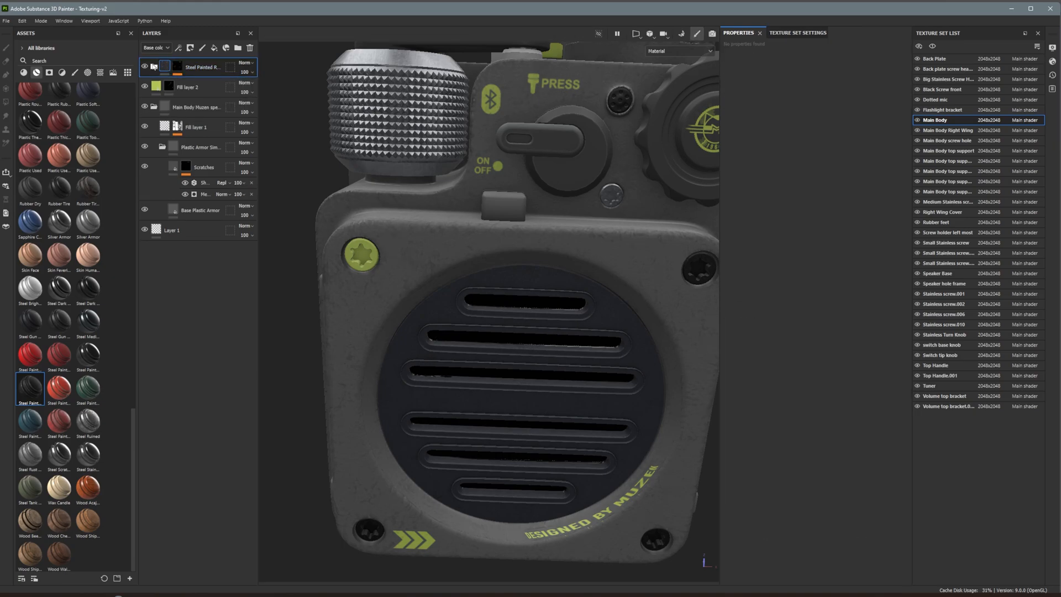
click(157, 67)
click(188, 159)
click(853, 269)
drag(696, 311, 691, 313)
click(691, 313)
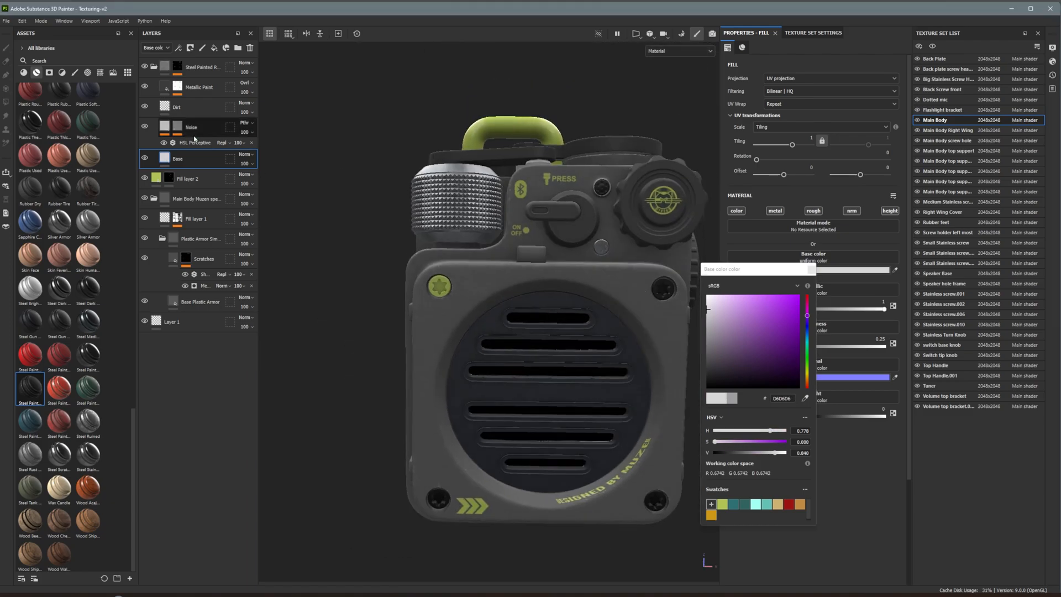
click(177, 69)
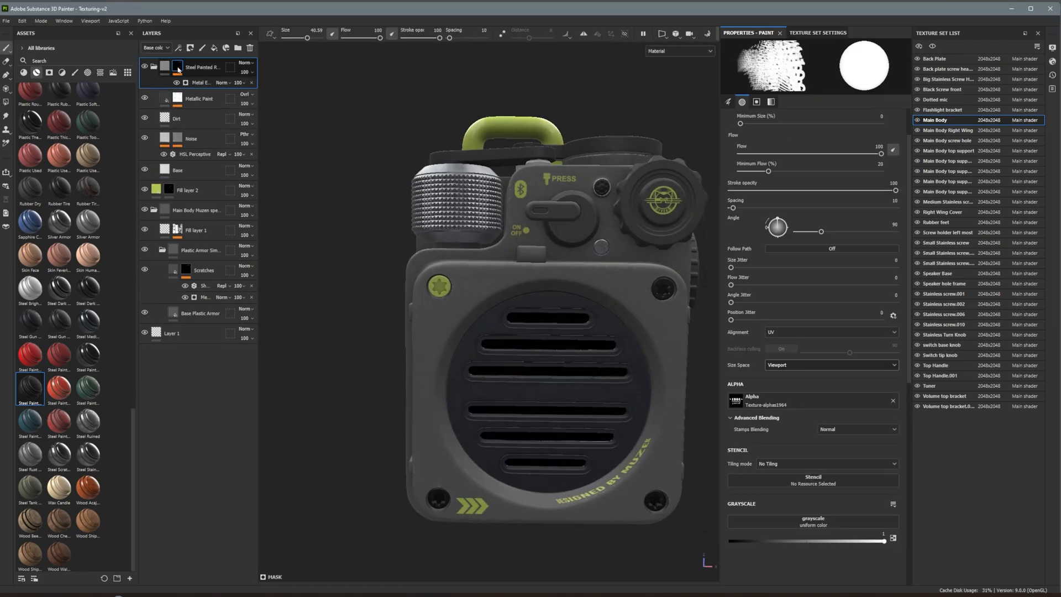
- Set the Main Body Metal Edge Wear generator's wear level to 0.61 and wear contrast to 0.23
click(200, 83)
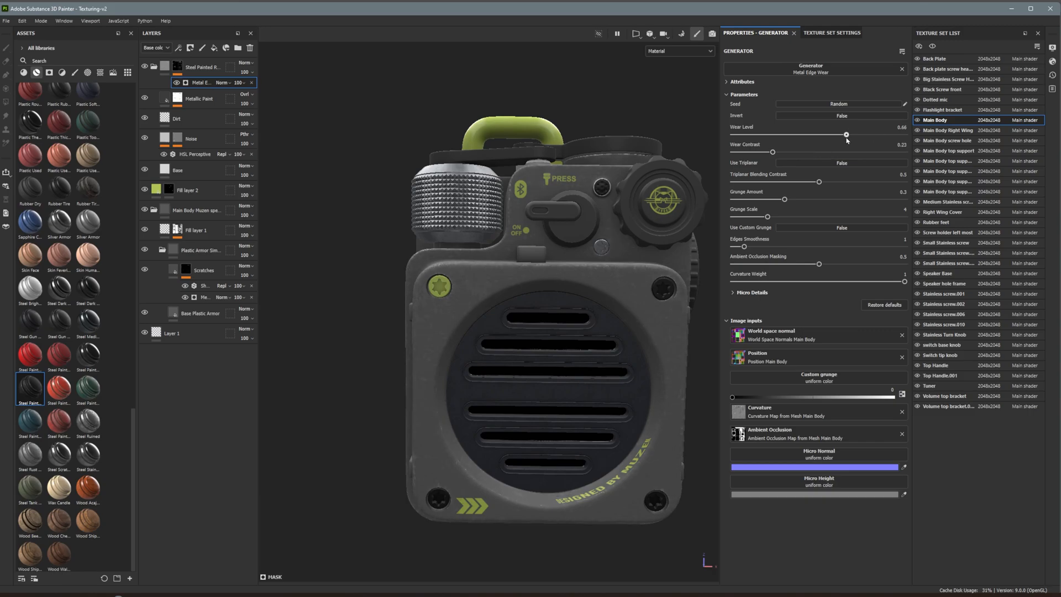
drag(846, 138, 837, 138)
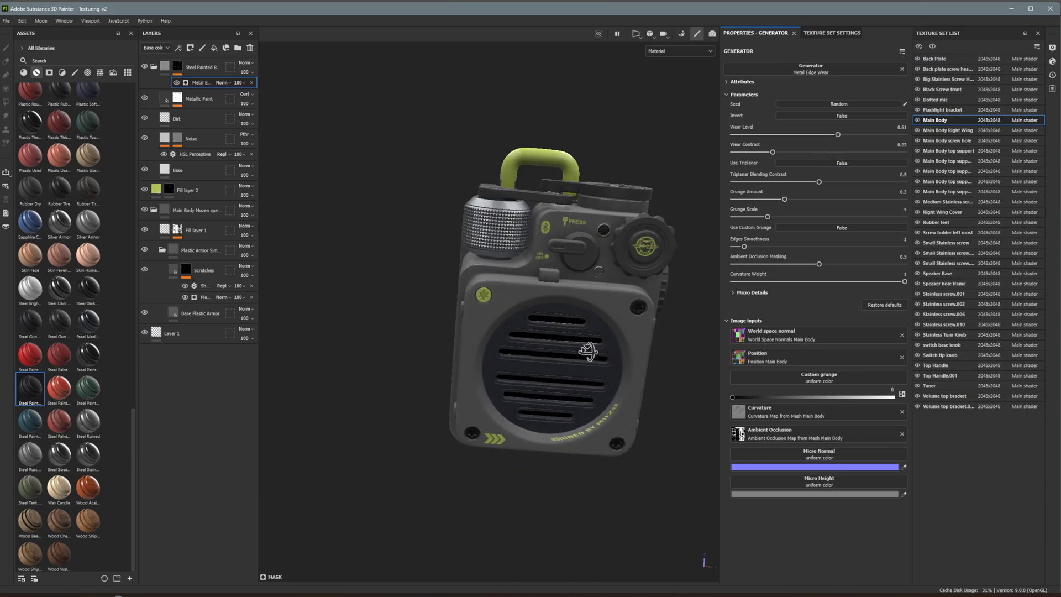
alt+drag(589, 350, 566, 352)
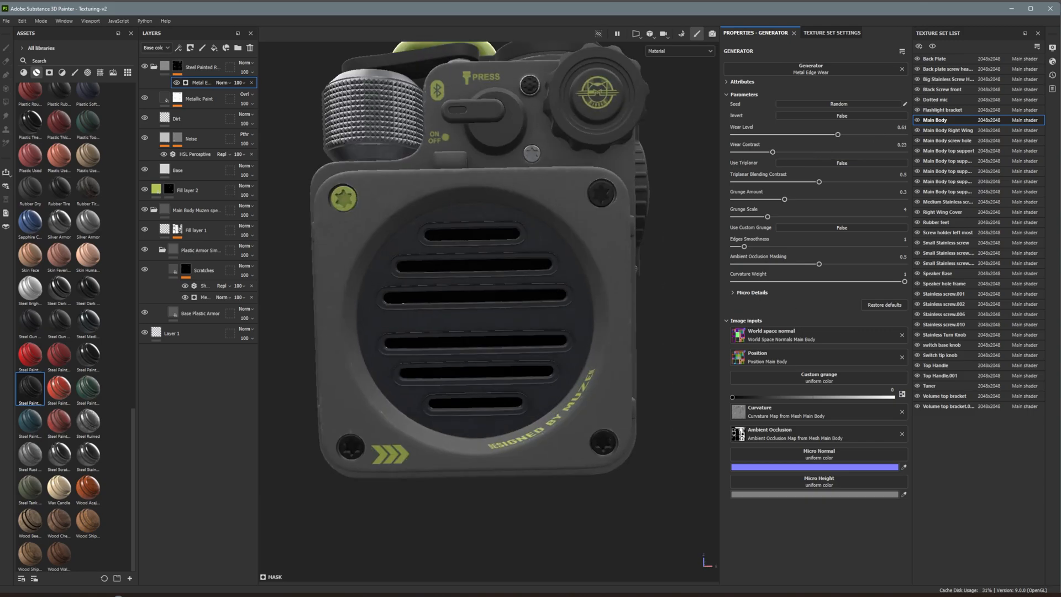
alt+drag(566, 352, 562, 274)
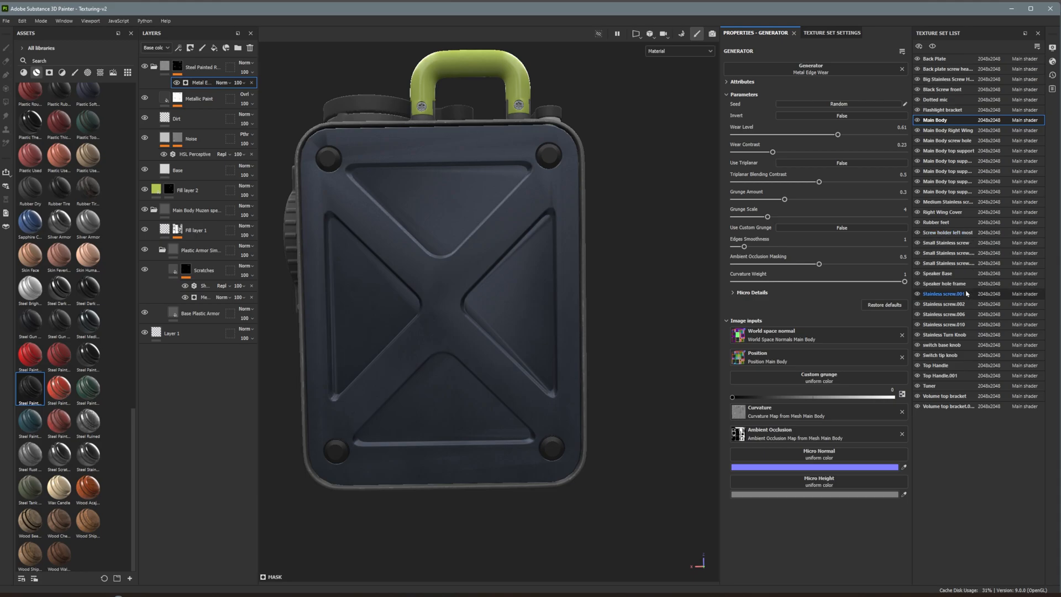
- In the Back Plate texture set, make the Metallic Paint layer visible and expand its mask effects
click(934, 58)
scroll(446, 225, up, 2)
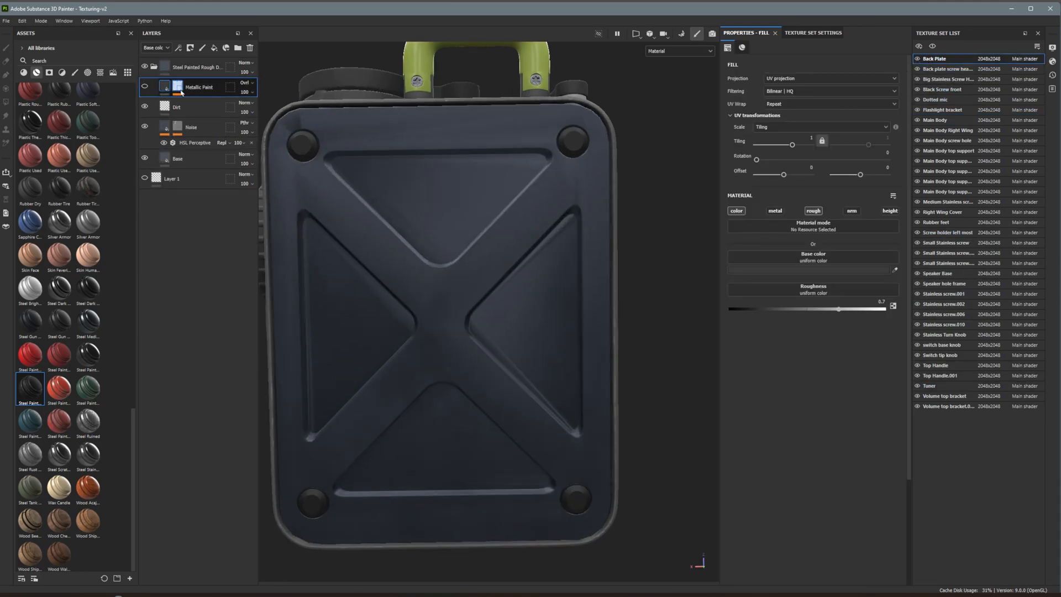
click(191, 127)
click(178, 128)
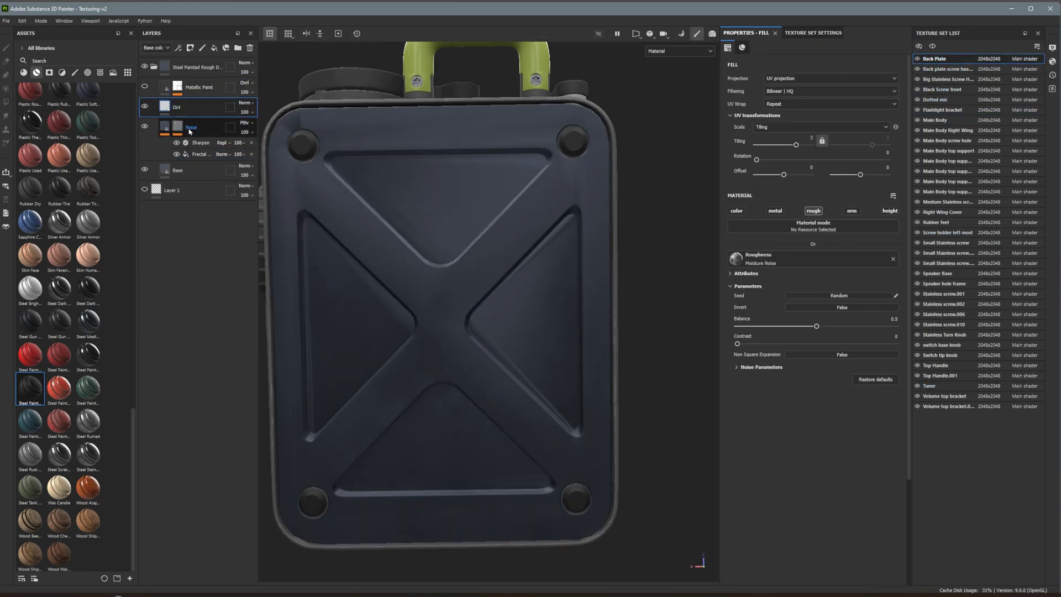
click(199, 155)
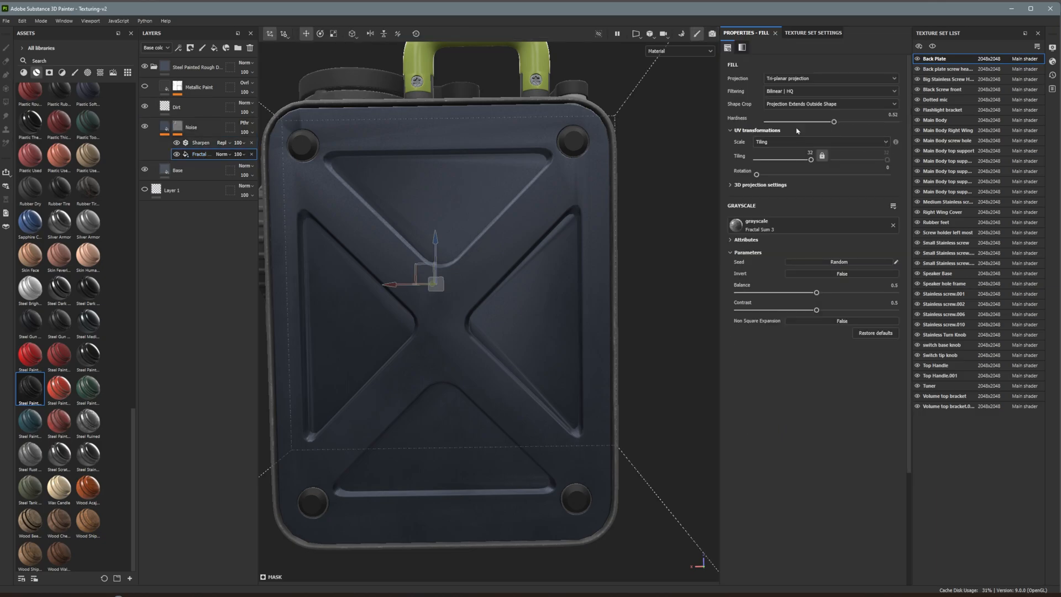
click(145, 86)
click(191, 87)
click(177, 89)
click(207, 115)
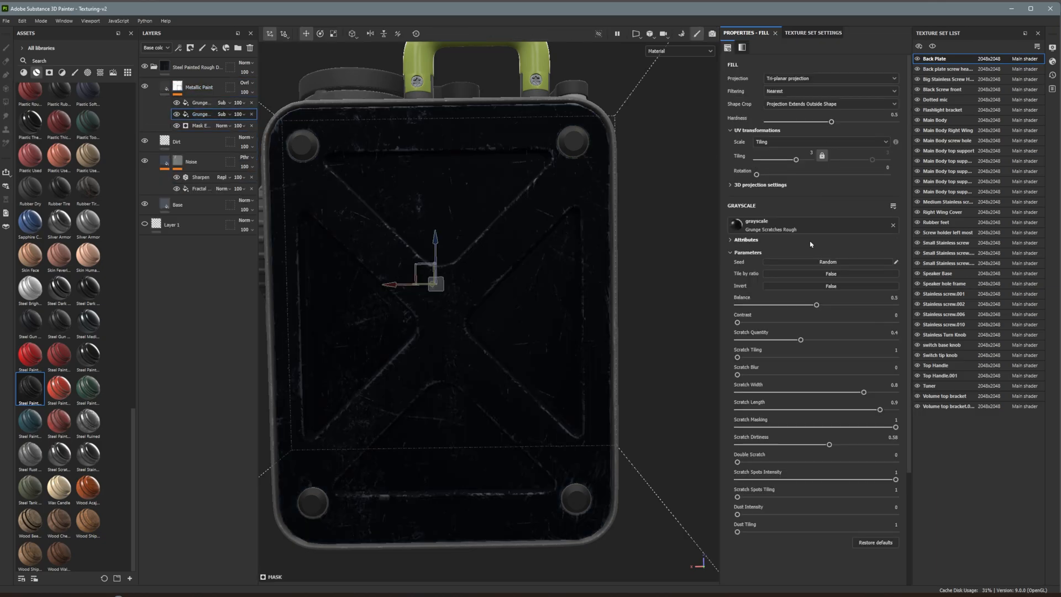
- Set the Metallic Paint Mask Editor's global balance to 0.01, global contrast to 0 and texture opacity to 0.35
click(201, 126)
drag(816, 152, 737, 153)
drag(804, 169, 734, 153)
drag(782, 201, 791, 199)
click(786, 230)
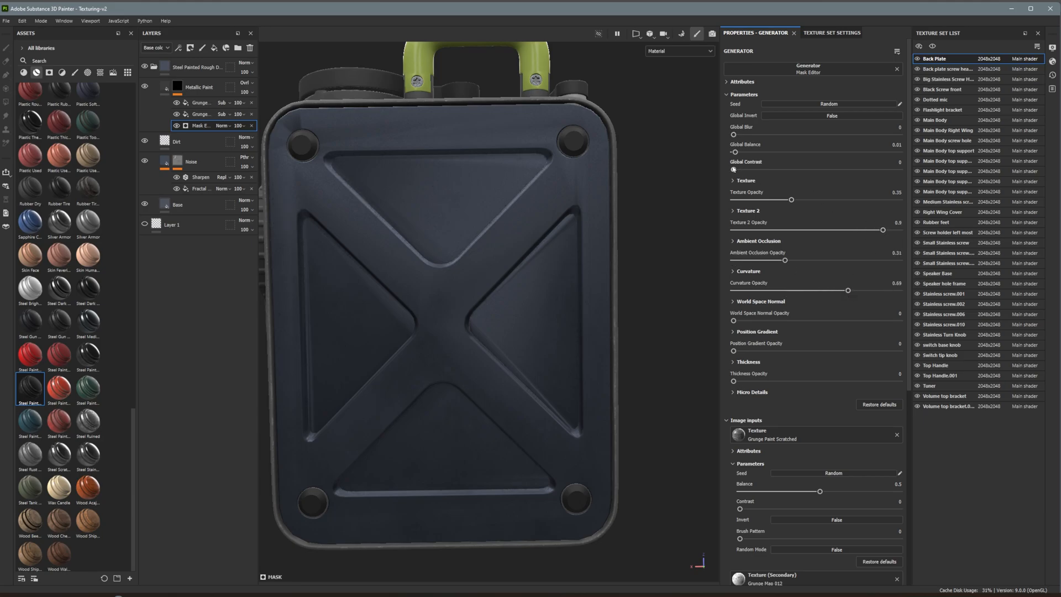
- Raise the Mask Editor's global balance and lower its texture opacity for the Back Plate's Metallic Paint
drag(791, 152, 882, 152)
drag(756, 200, 741, 200)
drag(799, 152, 790, 157)
mouse_move(530, 226)
alt+mouse_down()
mouse_move(486, 296)
mouse_move(558, 479)
mouse_move(450, 262)
mouse_move(326, 258)
alt+mouse_up()
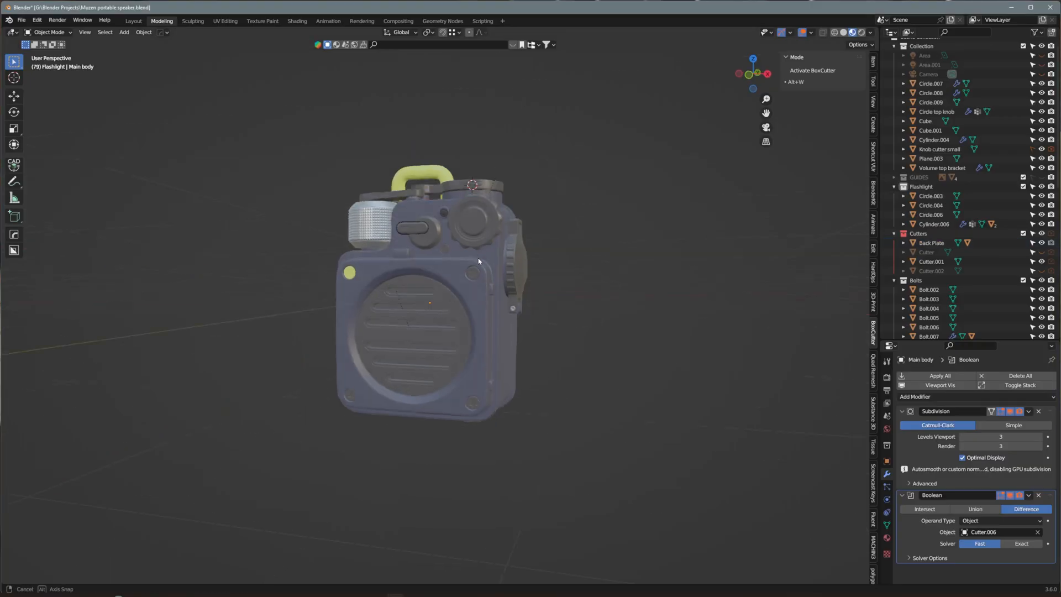
- Switch to Blender's Shading workspace, select the Main body object and pick its Principled BSDF node
click(297, 21)
click(525, 277)
click(502, 366)
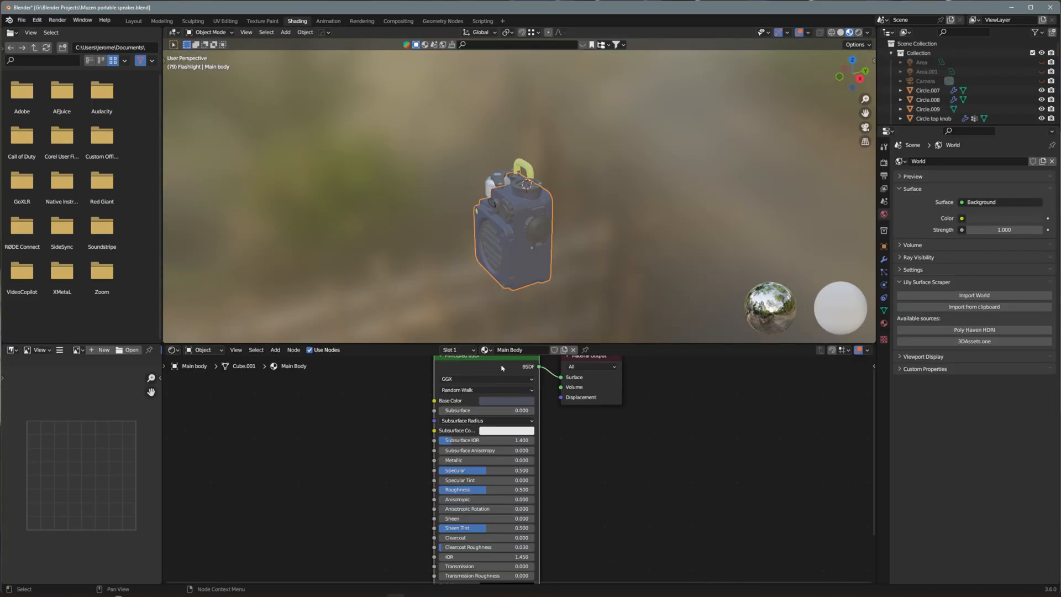
- Start Principled Texture Setup, browse to the Exported Textures folder and filter its files by "Main body"
key(ctrl+shift+t)
click(284, 220)
double_click(365, 206)
double_click(374, 189)
click(374, 207)
drag(670, 147, 604, 149)
double_click(354, 208)
click(632, 165)
text(Main body)
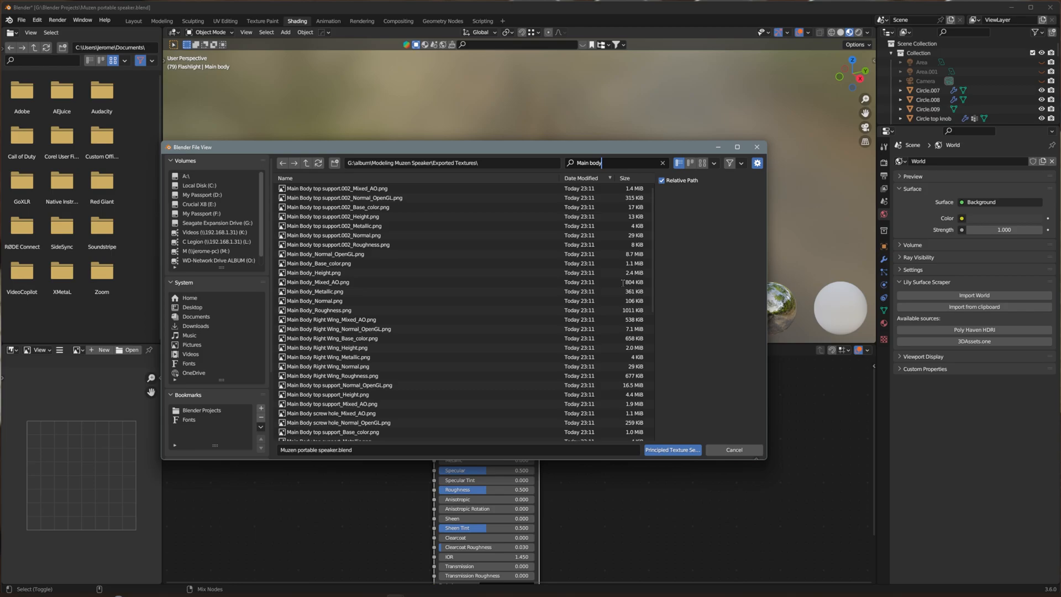
- Load the seven Main Body maps, from Normal_OpenGL through Roughness, into the Main Body material
click(319, 263)
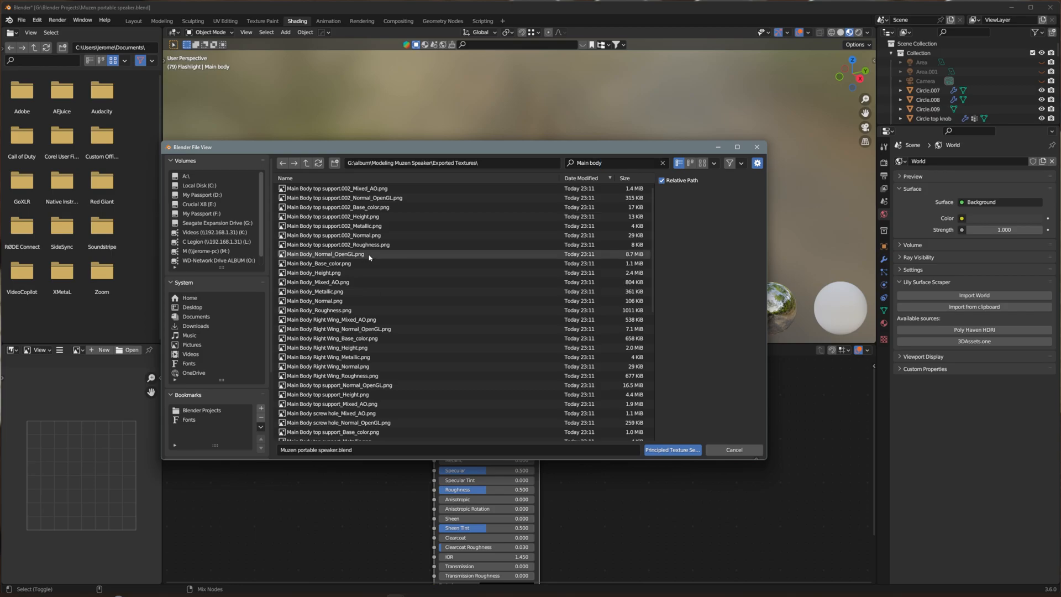
shift+click(363, 310)
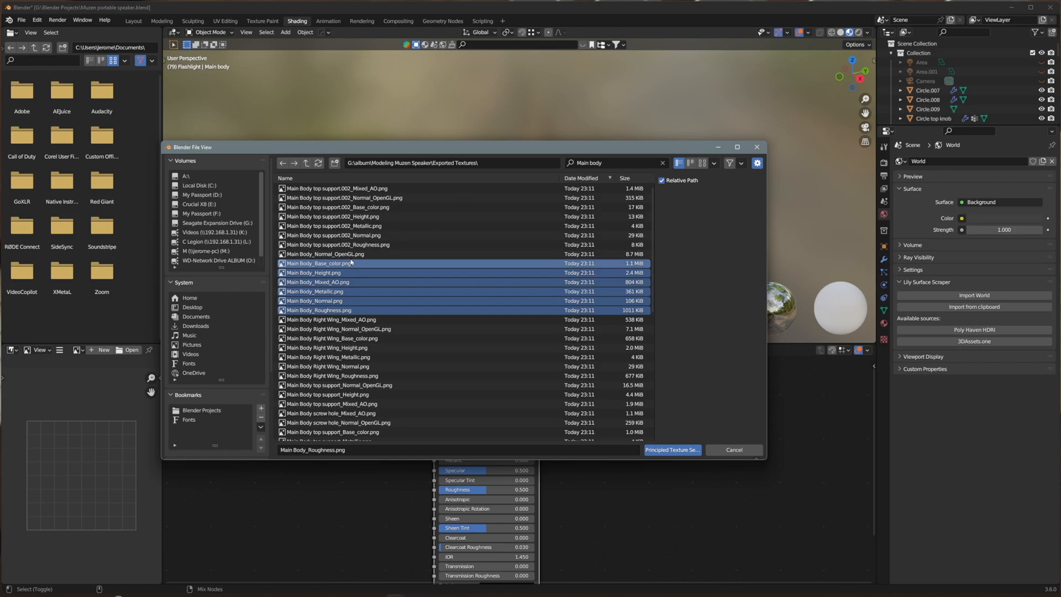
drag(271, 268, 194, 268)
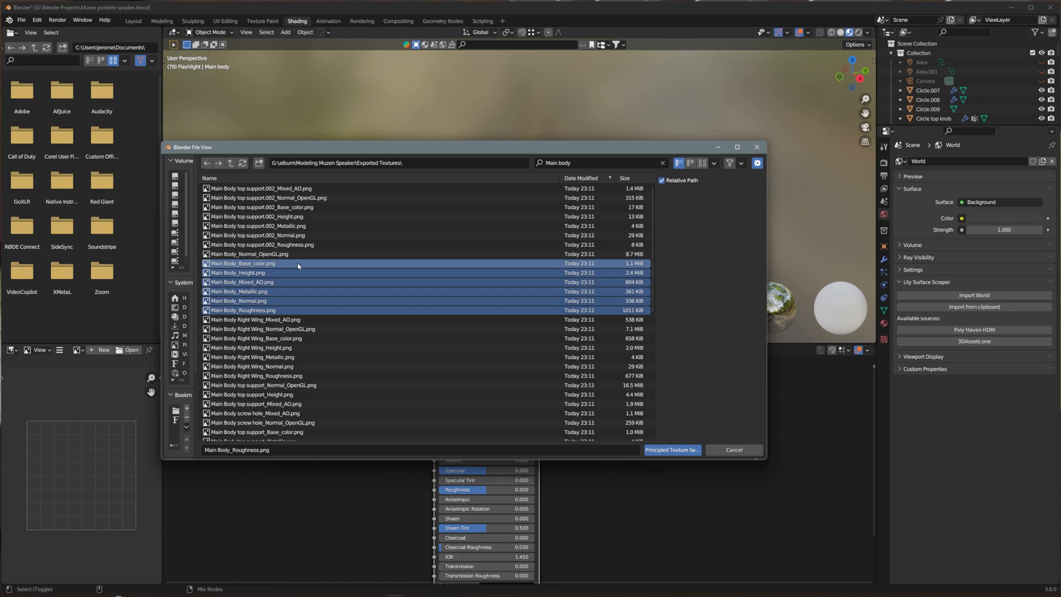
shift+click(276, 254)
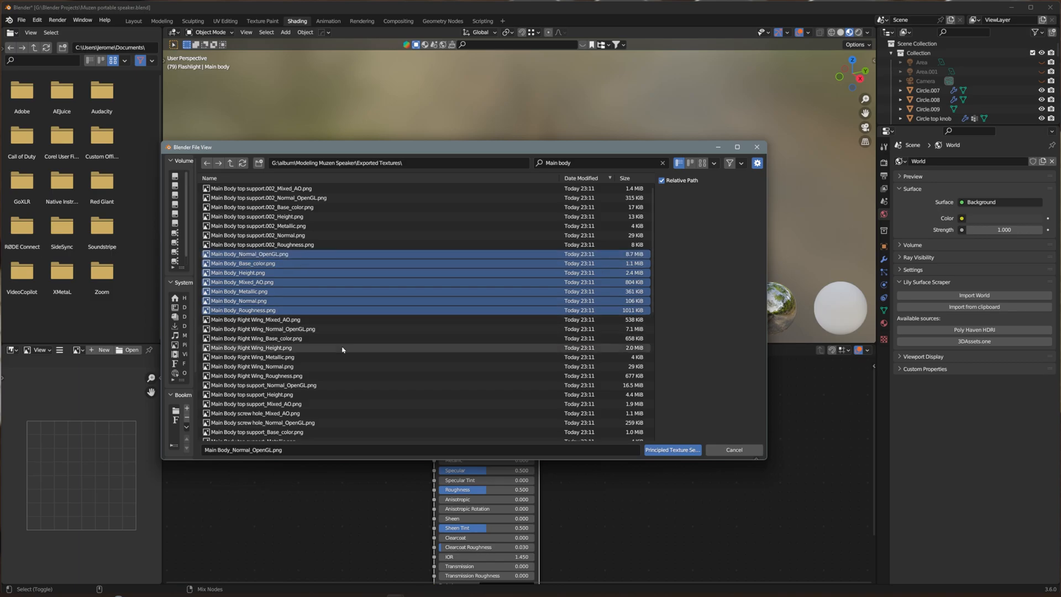
click(683, 451)
- Select the round Speaker Main plate on the radio's front and show its Speaker Base material properties
scroll(531, 268, up, 8)
middle_drag(530, 271, 657, 276)
scroll(495, 282, down, 5)
scroll(495, 282, up, 5)
scroll(621, 284, up, 3)
shift+middle_drag(657, 276, 565, 216)
scroll(606, 268, down, 3)
scroll(565, 216, up, 1)
click(569, 216)
click(883, 324)
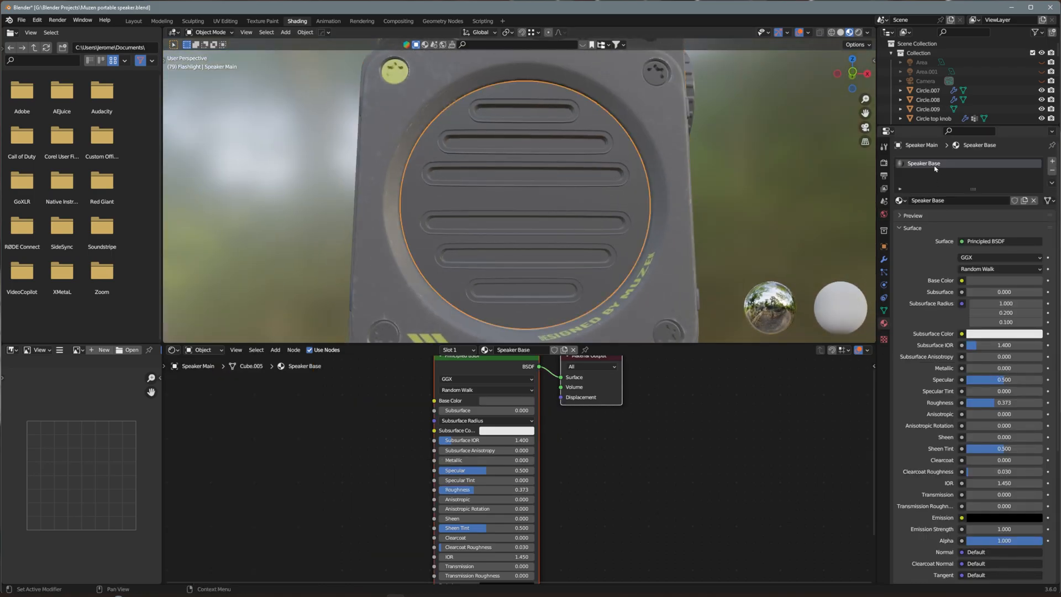
- Use Principled Texture Setup to load the seven Speaker Base maps into the Speaker Base material
key(ctrl+shift+t)
click(663, 160)
text(Speaker Base)
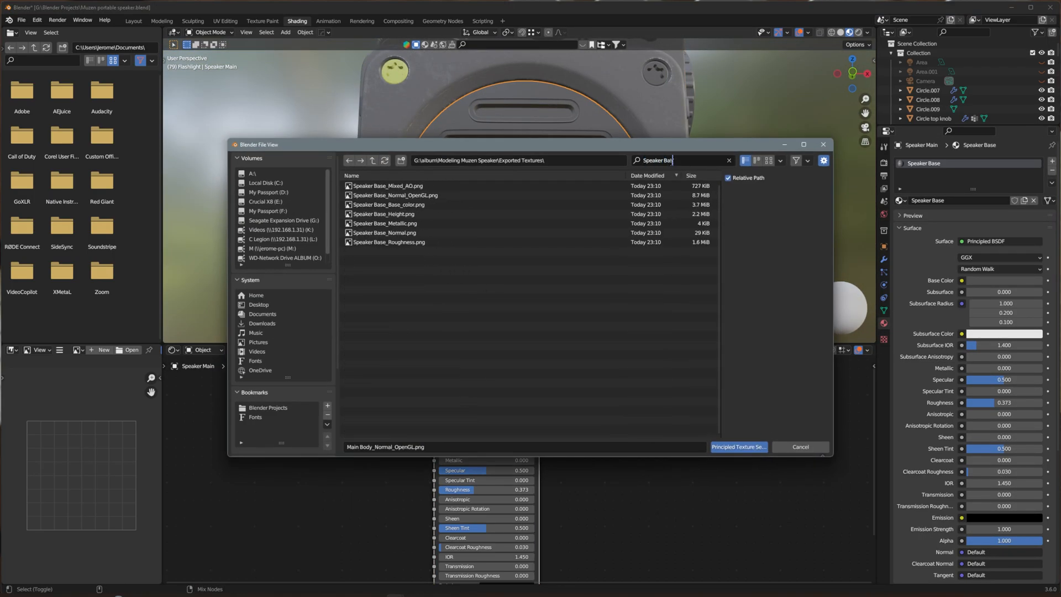
click(428, 186)
shift+click(432, 243)
click(737, 448)
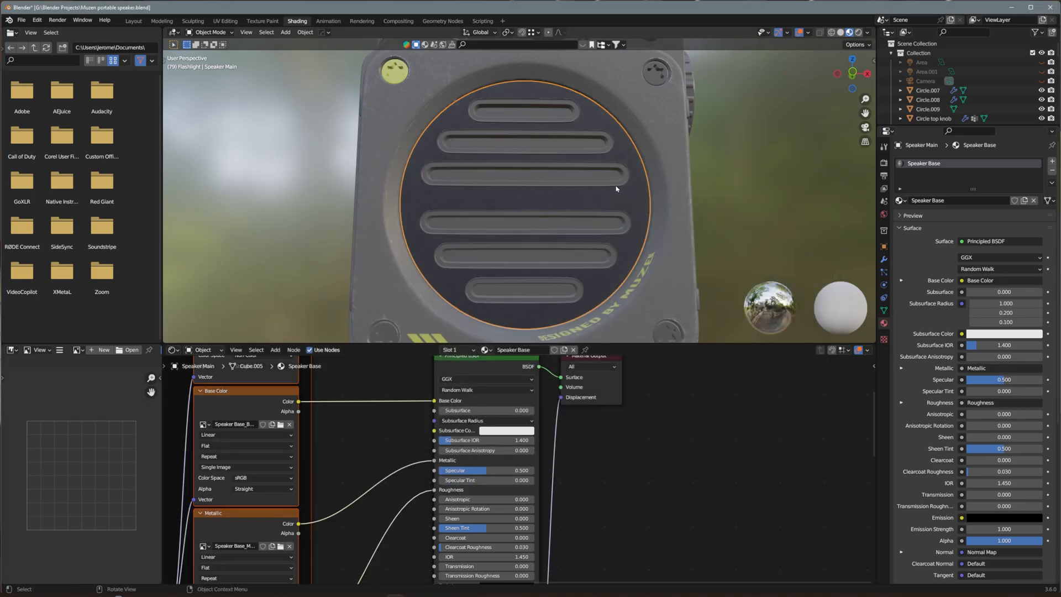
- Select the speaker hole frame and load its seven Speaker hole frame maps with Principled Texture Setup
click(626, 178)
key(ctrl+shift+t)
click(679, 160)
text(Speaker hole)
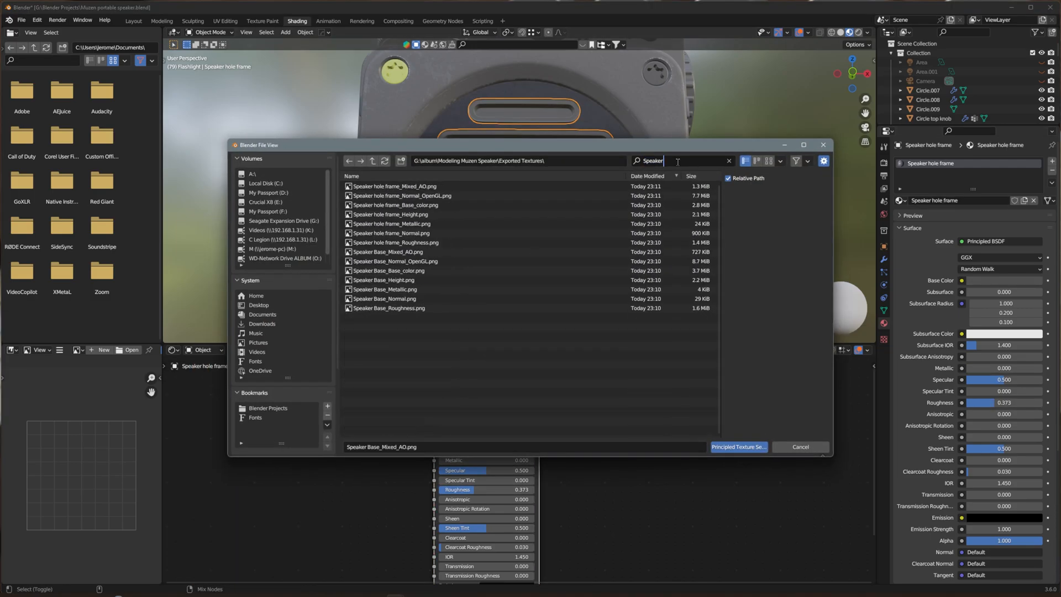
click(477, 188)
shift+click(476, 243)
click(737, 448)
- Select the small top support block above the speaker face and start Principled Texture Setup for it
scroll(594, 228, down, 5)
middle_drag(595, 227, 565, 200)
scroll(575, 161, up, 5)
scroll(565, 200, down, 2)
shift+middle_drag(564, 200, 541, 225)
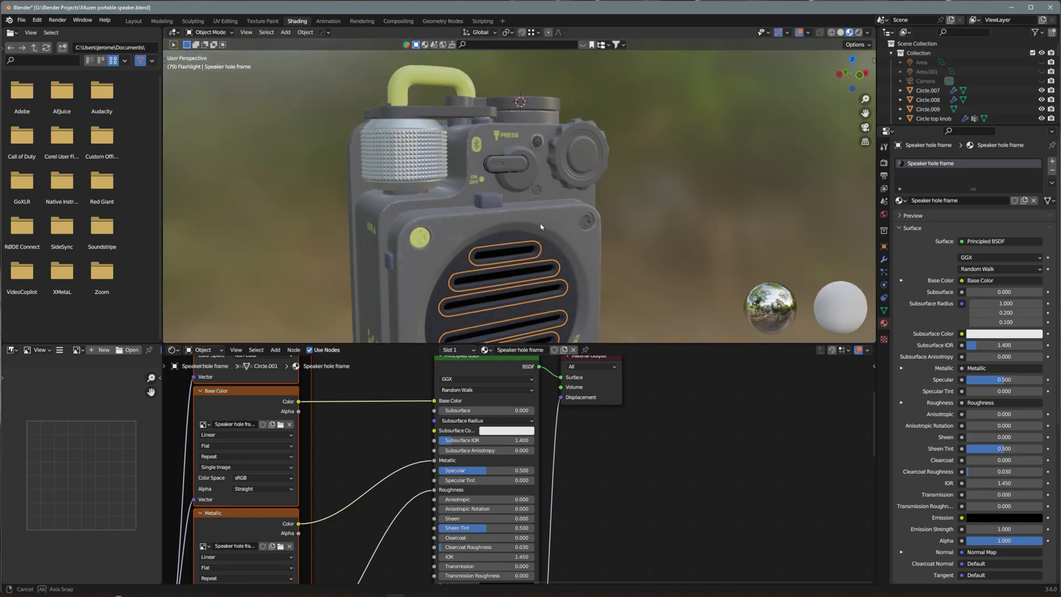
click(487, 201)
key(ctrl+shift+t)
- Filter the exported texture files by "Main Body top support"
click(661, 160)
text(M)
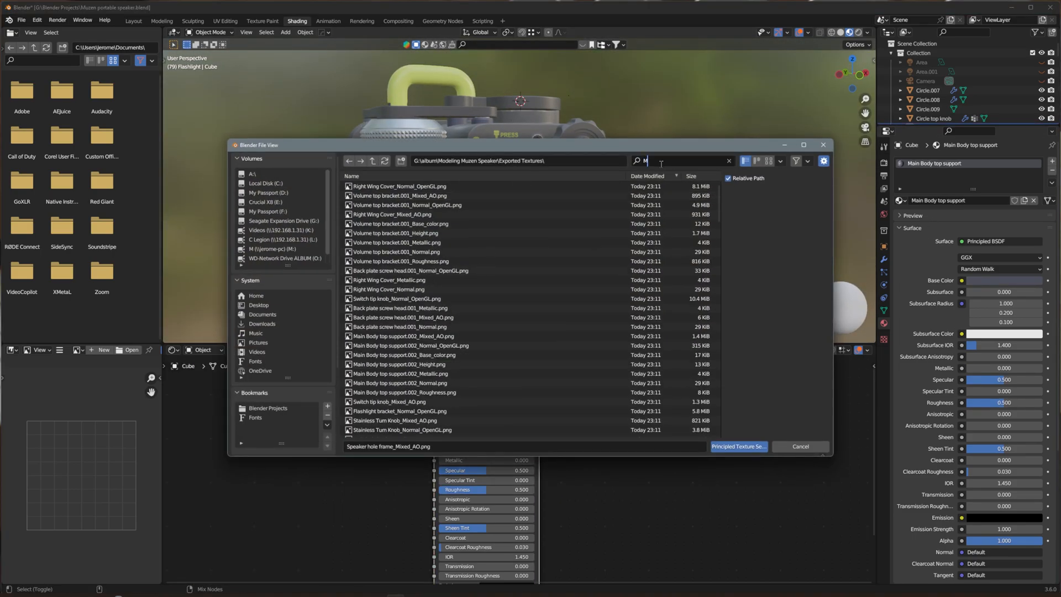
text(ain Body suppo)
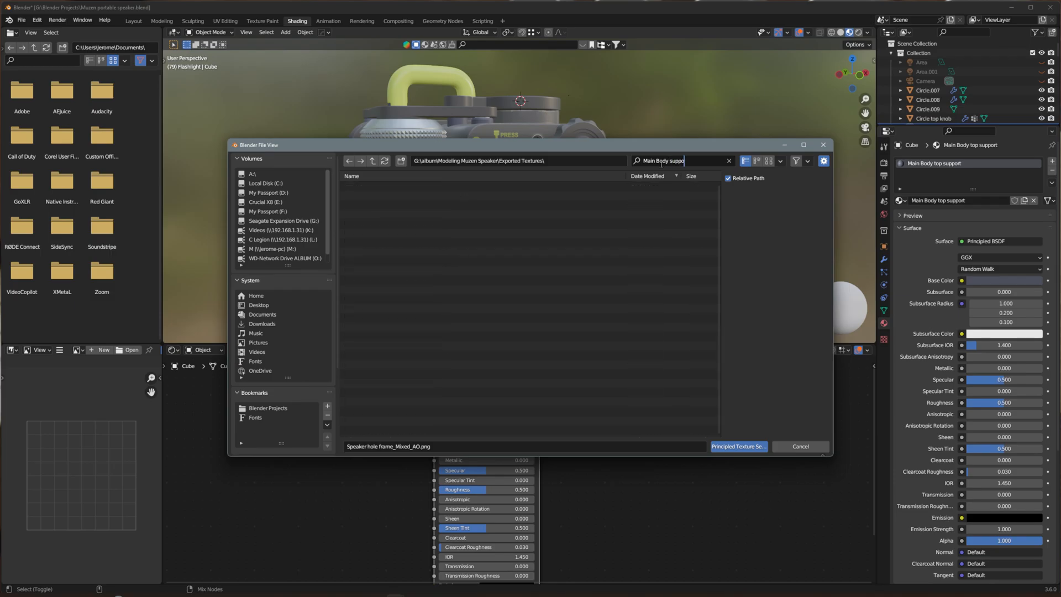
key(BackSpace)
key(BackSpace)
key(BackSpace)
text(top sup)
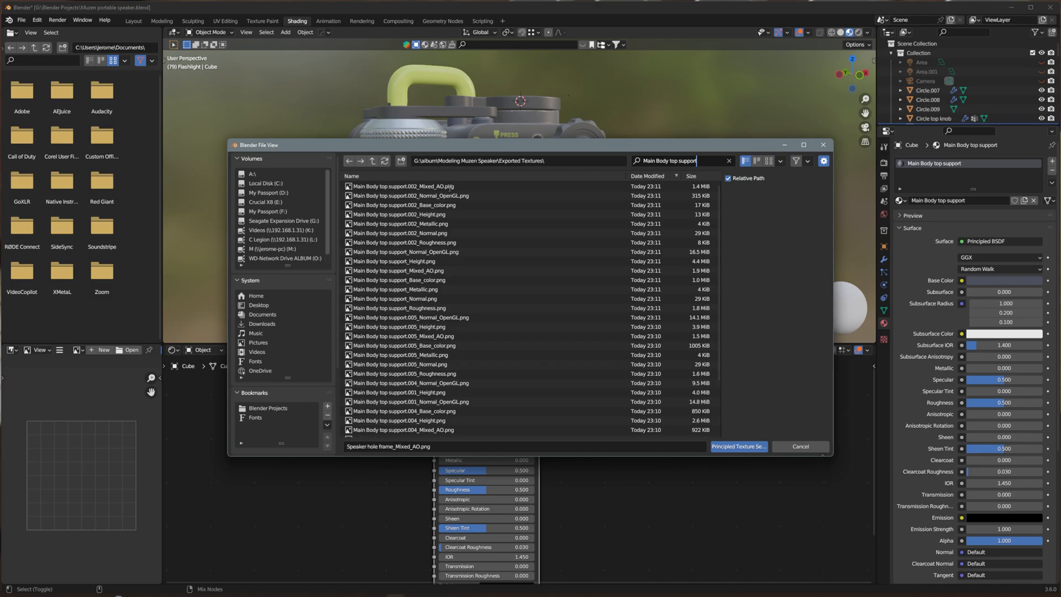
text(.)
key(BackSpace)
key(Return)
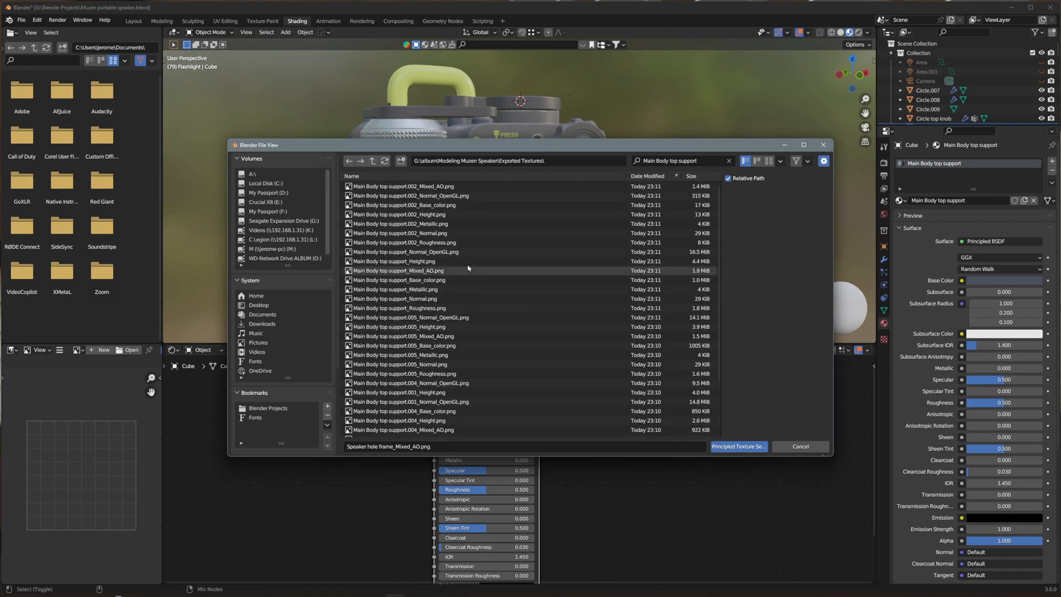
- Load the seven unnumbered Main Body top support maps, from Normal_OpenGL through Roughness, into the block's material
click(466, 252)
shift+click(469, 308)
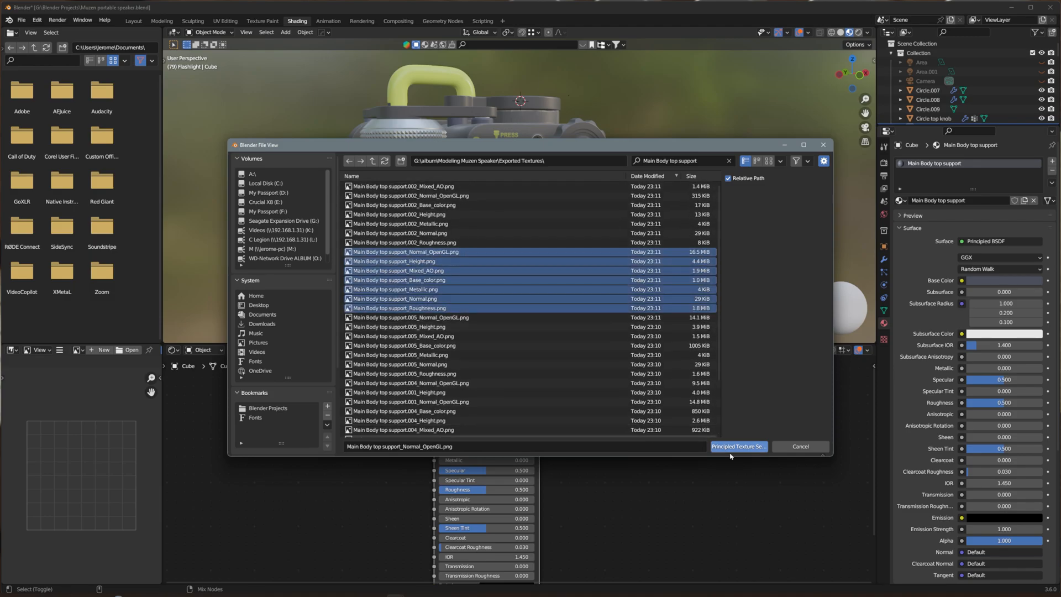
click(738, 446)
- Select the side support blocks and load the seven Main Body top support.005 maps with Principled Texture Setup
middle_drag(549, 330, 451, 257)
scroll(335, 303, down, 3)
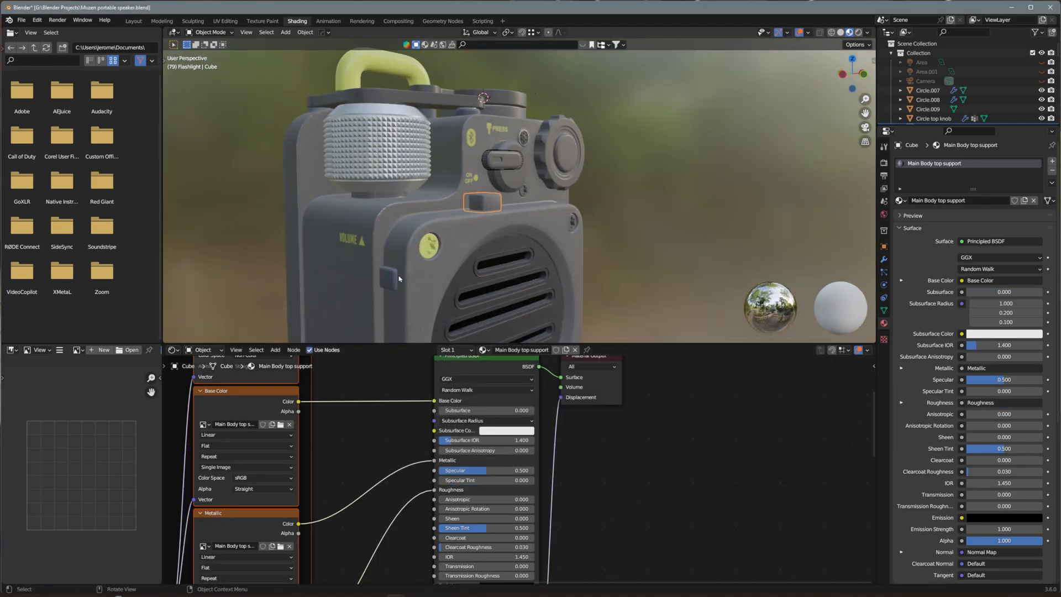
click(407, 269)
key(ctrl+shift+t)
click(684, 160)
text(Main Body top suppor)
text(t_)
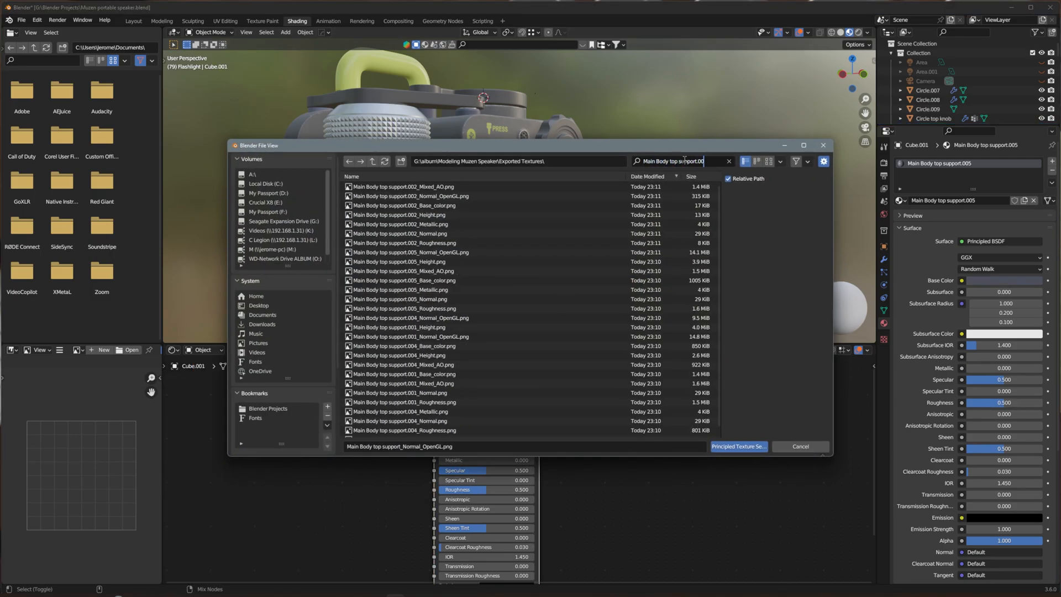
click(480, 186)
shift+click(479, 243)
key(Return)
- Select the large scalloped tuner knob on the radio's front
middle_drag(479, 232, 513, 210)
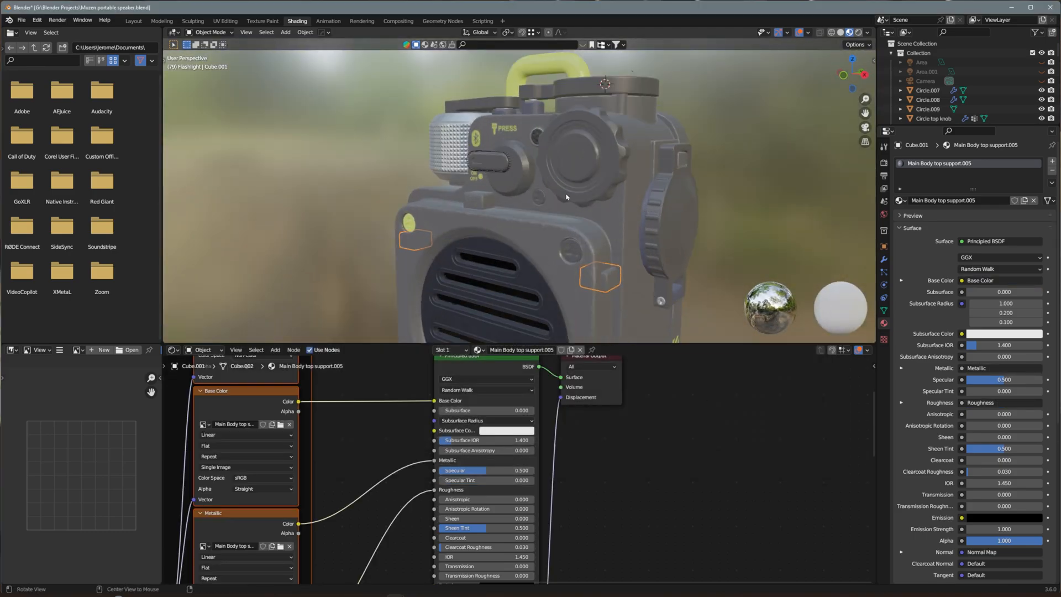
scroll(569, 166, up, 3)
click(597, 155)
- Try to load the seven Tuner maps into the knob's material with Principled Texture Setup
key(ctrl+shift+t)
click(692, 159)
text(Tuner)
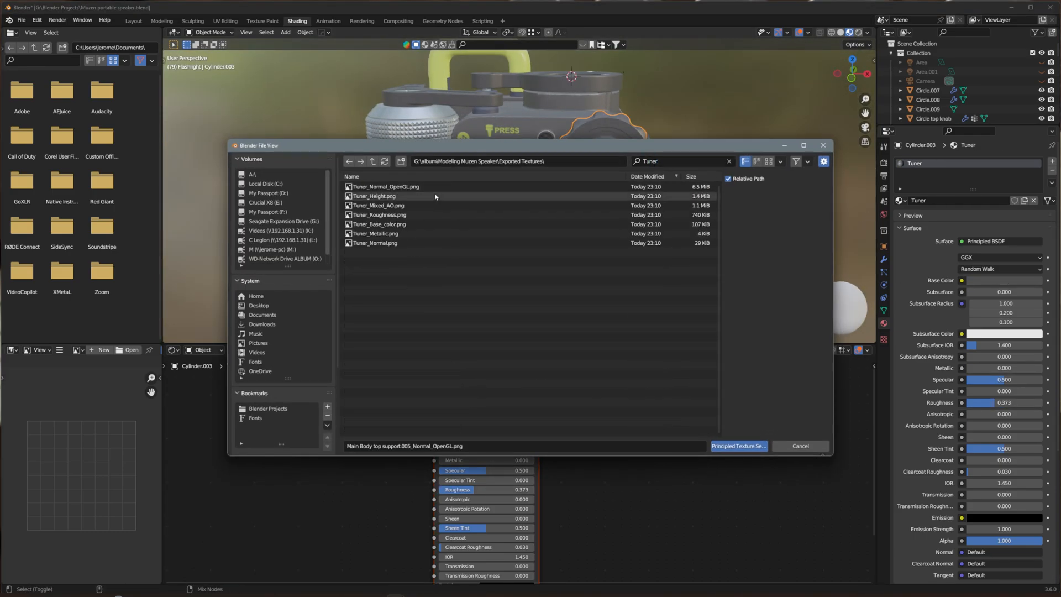
click(442, 187)
shift+click(442, 243)
key(Return)
- Select the Tuner material's Principled BSDF node and load the seven Tuner maps with Principled Texture Setup
middle_drag(442, 243, 622, 143)
scroll(486, 414, down, 2)
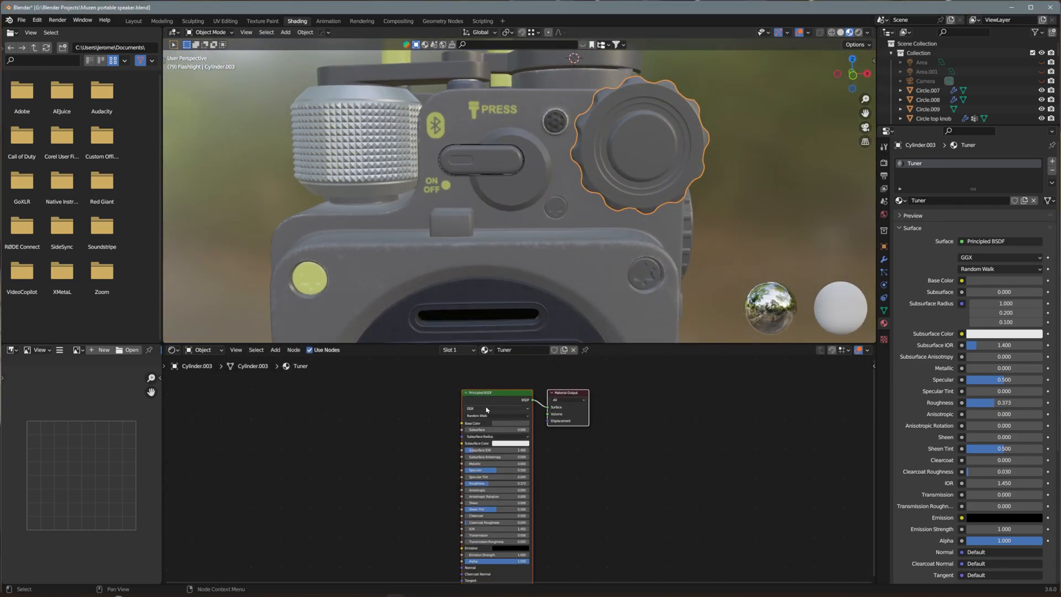
click(486, 394)
key(ctrl+shift+t)
click(679, 162)
text(Tuner)
click(431, 189)
shift+click(430, 243)
click(740, 447)
- Select the flashlight bracket on top of the radio and load its Flashlight bracket maps with Principled Texture Setup
scroll(691, 221, down, 3)
scroll(753, 157, up, 6)
scroll(718, 160, down, 4)
middle_drag(660, 172, 646, 171)
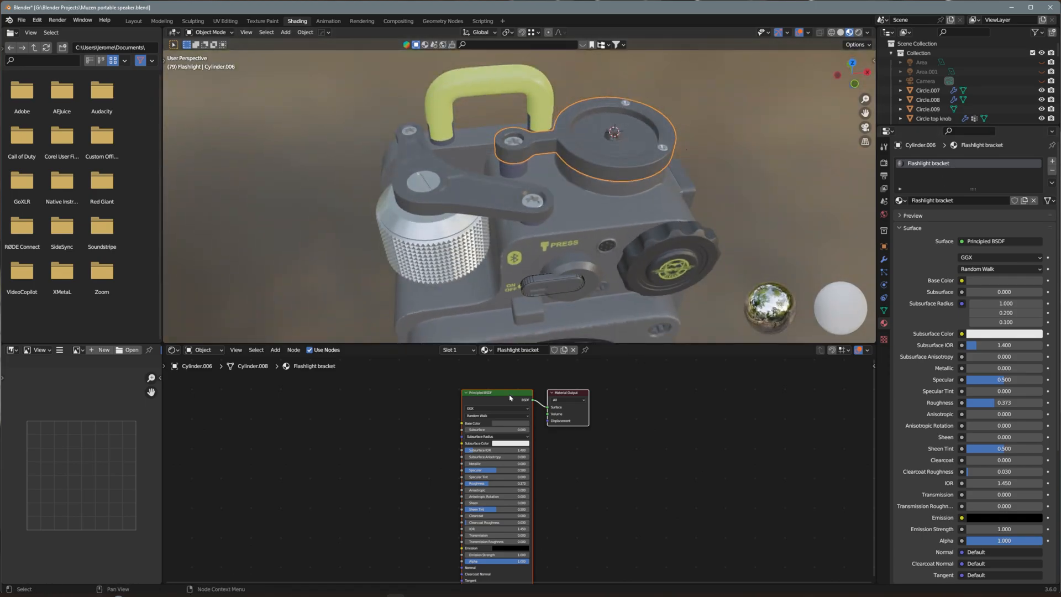
key(ctrl+shift+t)
click(700, 159)
text(Flashligh)
click(393, 243)
shift+click(400, 187)
click(739, 446)
- Select the volume top bracket and load the seven unnumbered Volume top bracket maps with Principled Texture Setup
click(498, 191)
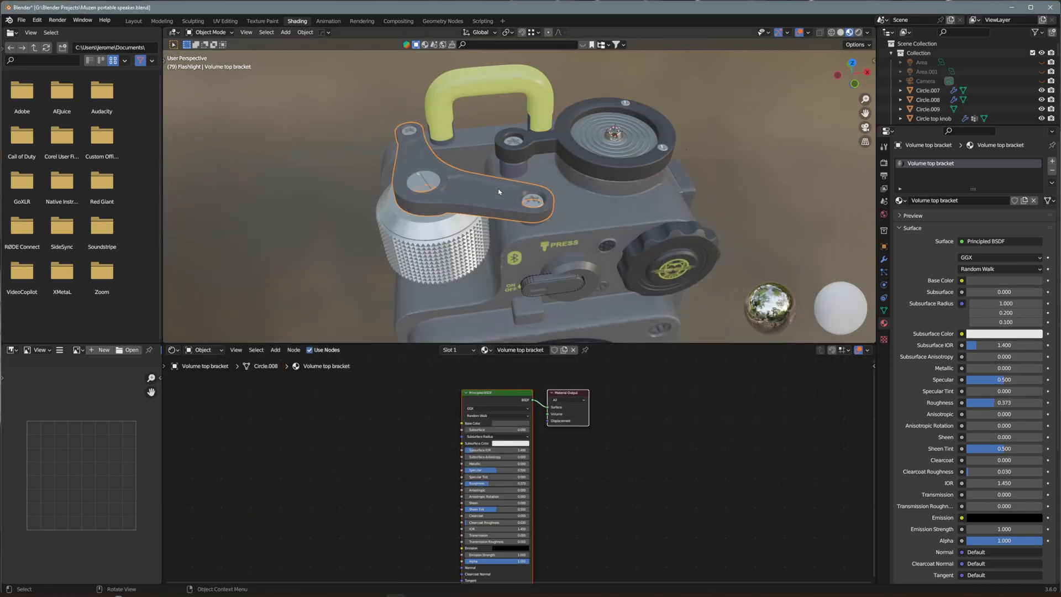
key(ctrl+shift+t)
click(692, 161)
text(Volume top bracket)
click(397, 308)
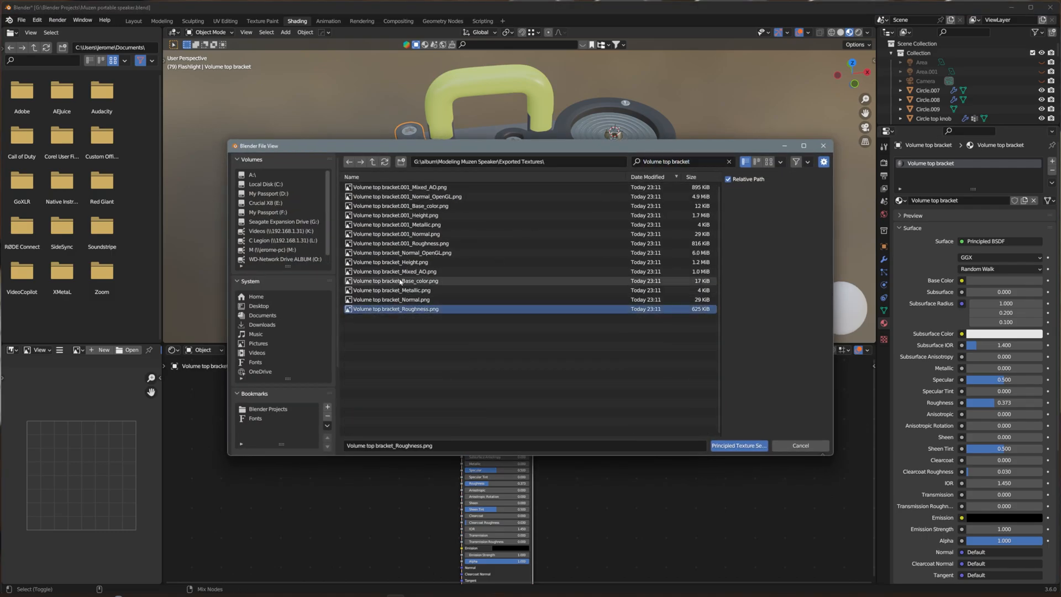
shift+click(398, 253)
click(739, 445)
- Select the round switch base knob on the front and load its seven switch base knob maps with Principled Texture Setup
scroll(623, 267, up, 2)
click(582, 243)
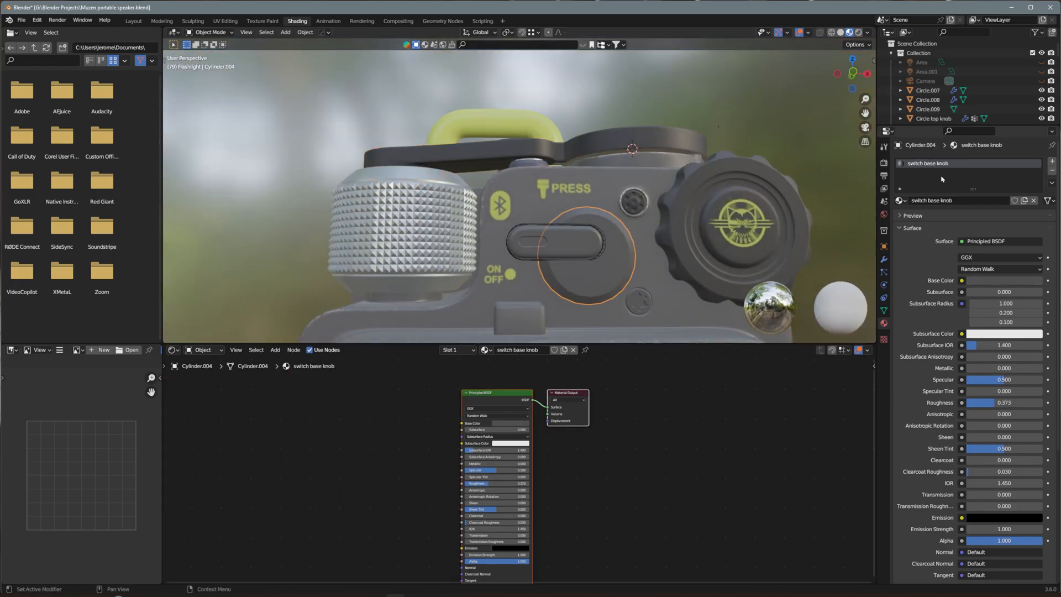
key(ctrl+shift+t)
click(657, 161)
text(Switch base knob)
click(397, 187)
shift+click(398, 243)
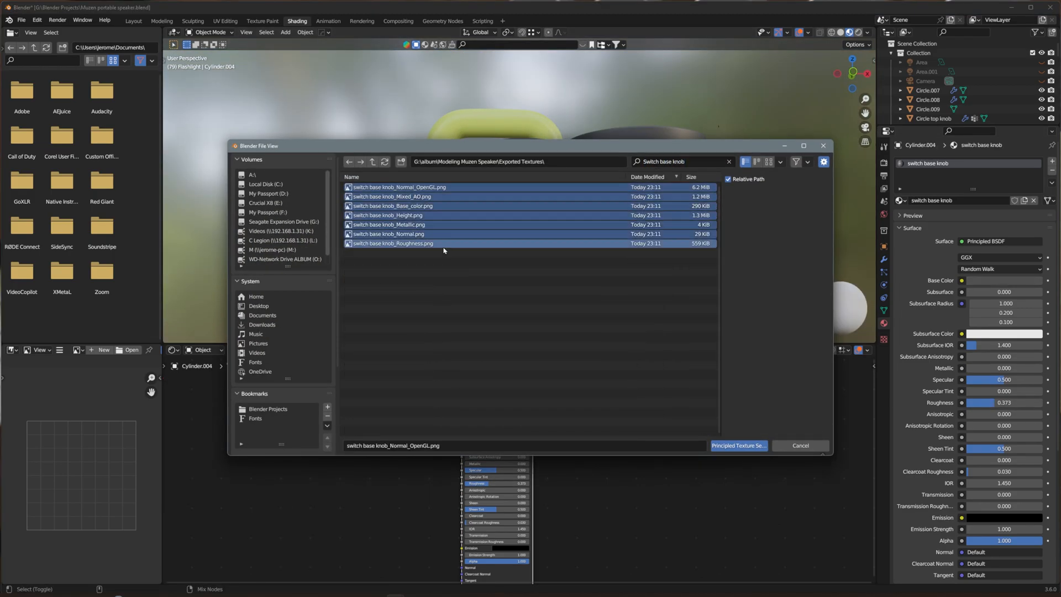
click(739, 445)
- Select the switch's elongated tip and load the seven Switch tip knob maps with Principled Texture Setup
click(572, 255)
key(ctrl+shift+t)
click(680, 158)
text(Switch tip knob)
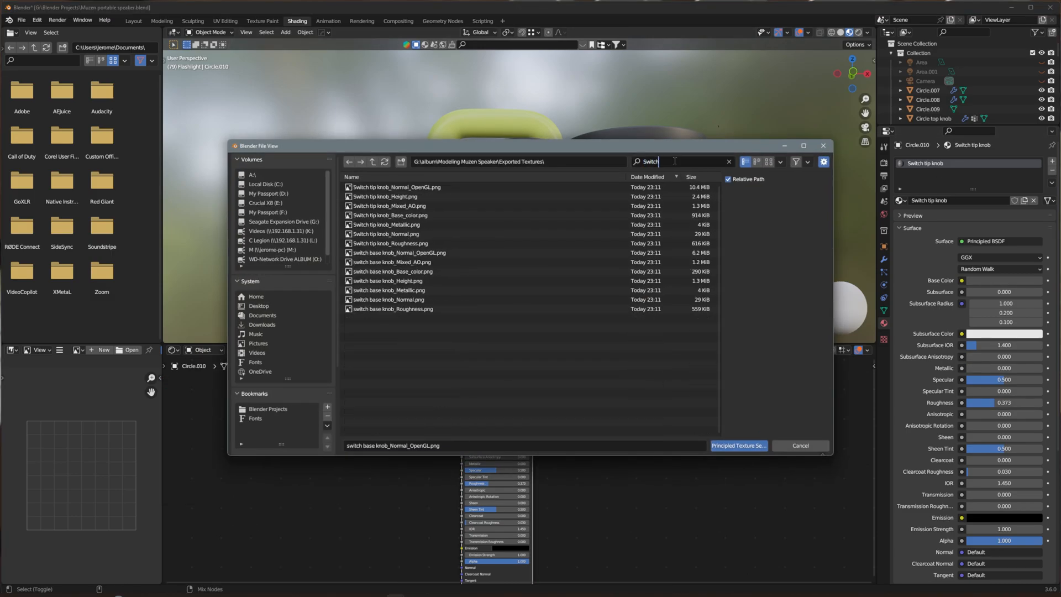
click(397, 187)
shift+click(398, 243)
click(739, 445)
scroll(587, 253, down, 3)
middle_drag(586, 253, 634, 280)
scroll(634, 279, up, 1)
scroll(634, 279, down, 1)
scroll(396, 455, down, 4)
scroll(396, 455, up, 5)
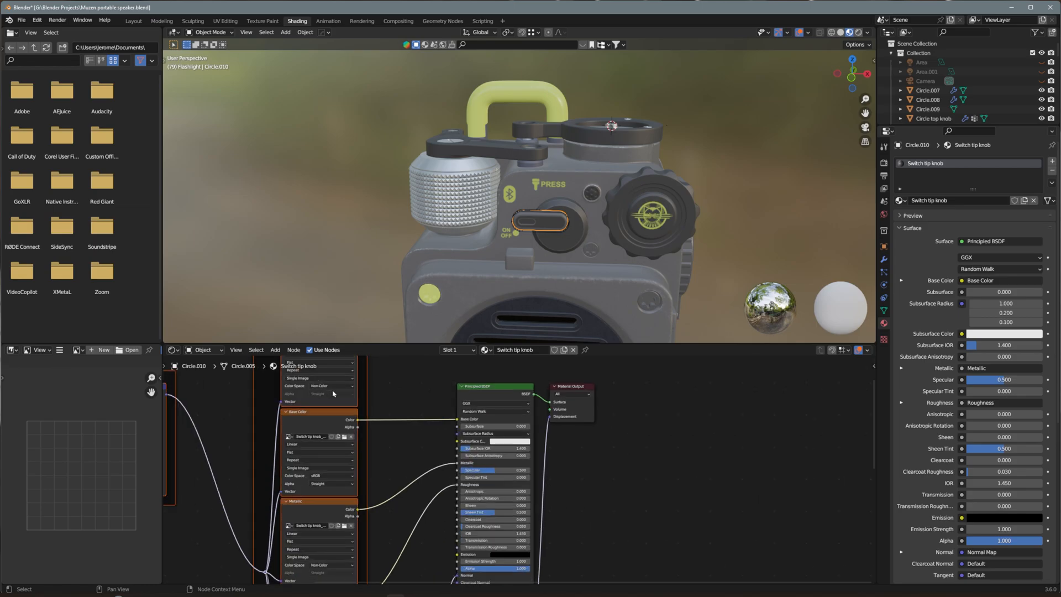
- Select the Ambient Occlusion texture node in the Switch tip knob material and save the file
middle_drag(333, 393, 345, 494)
click(343, 425)
right_click(343, 424)
mouse_move(332, 546)
click(387, 506)
right_click(337, 427)
mouse_move(338, 427)
click(387, 429)
right_click(337, 427)
scroll(750, 118, up, 2)
click(751, 117)
scroll(751, 118, down, 4)
mouse_move(603, 241)
middle_down()
mouse_move(585, 199)
mouse_move(598, 232)
middle_up()
key(ctrl+s)
- Select the dark speaker corner screw and load the seven Volume top bracket.001 maps with Principled Texture Setup
scroll(567, 275, up, 2)
shift+middle_drag(568, 275, 572, 143)
scroll(573, 143, up, 2)
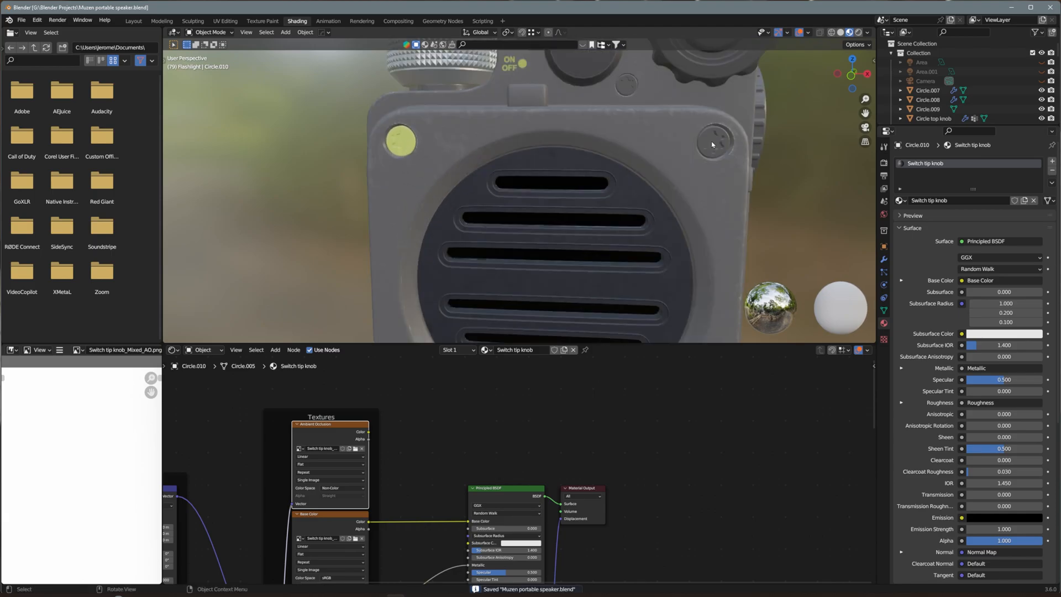
click(711, 142)
click(503, 490)
key(ctrl+shift+t)
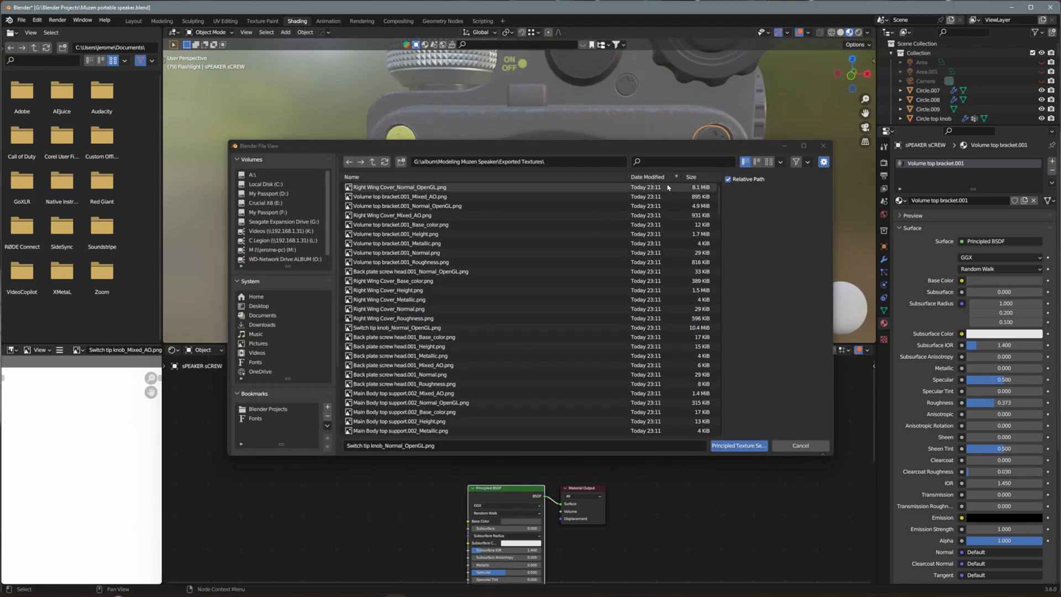
click(665, 161)
text(Volume top bracket.001)
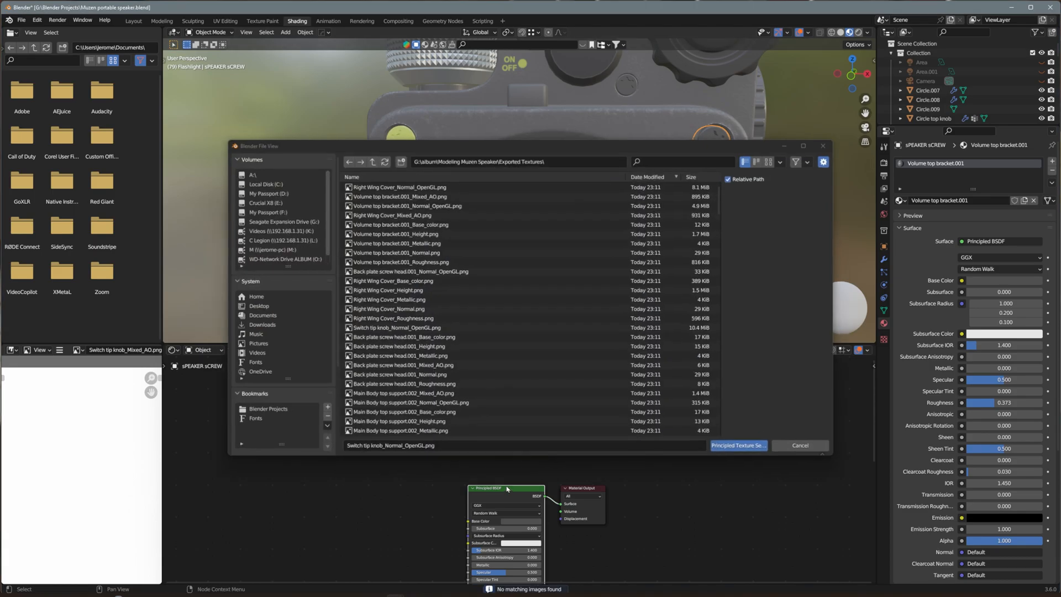
click(665, 162)
text(Volume top bracket.001)
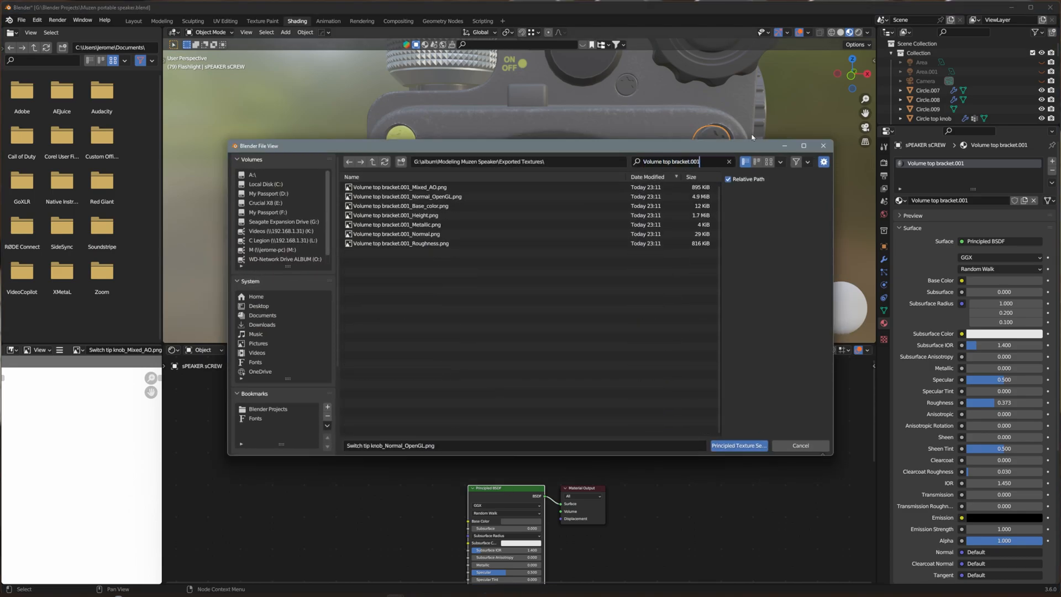
click(420, 187)
shift+click(449, 244)
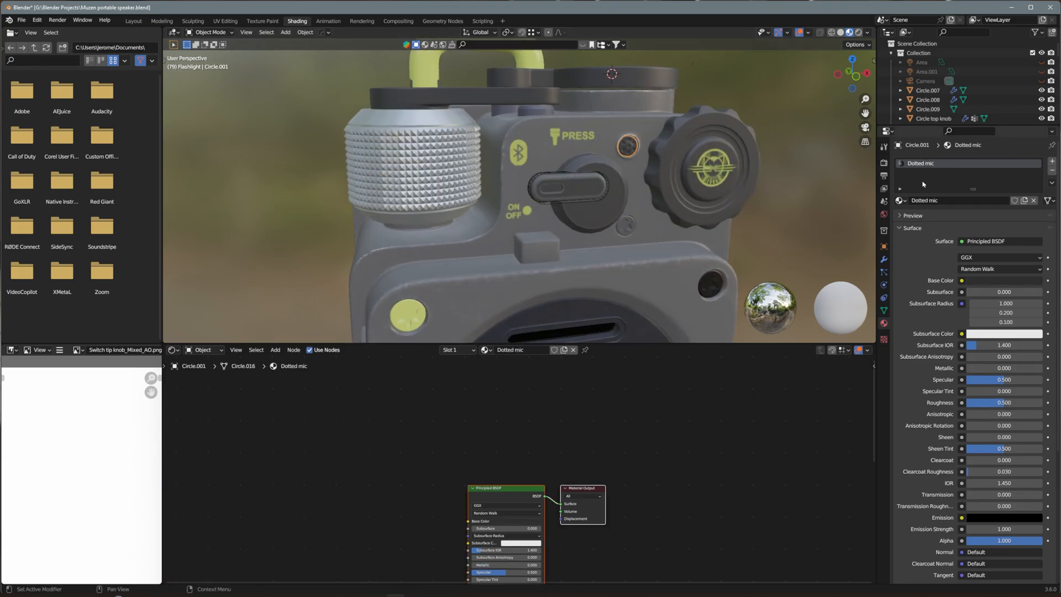
- Load the seven Dotted mic maps onto the small round microphone's material with Principled Texture Setup
click(502, 488)
key(ctrl+shift+t)
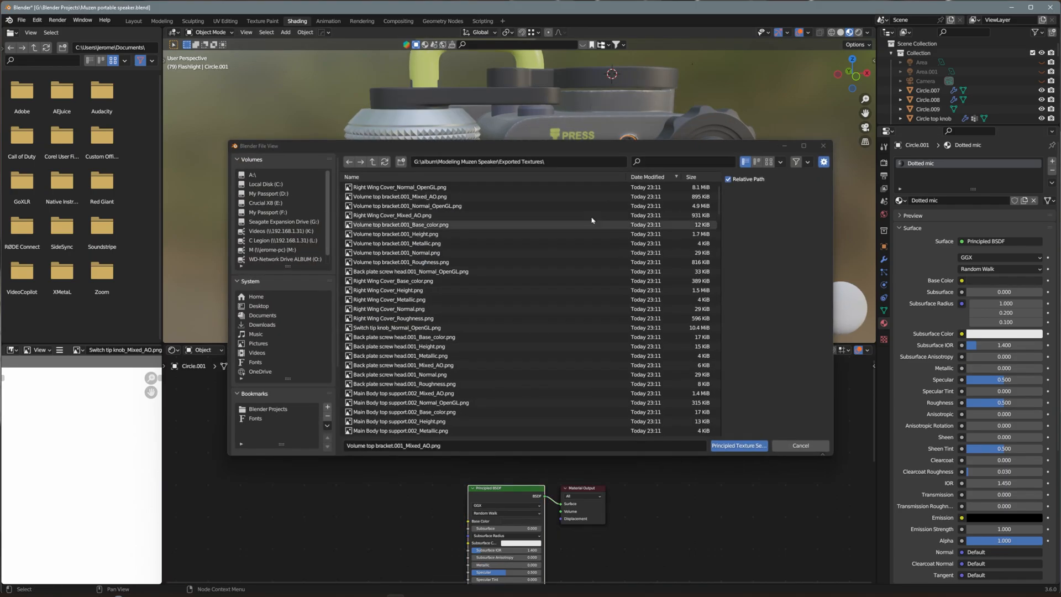
click(685, 161)
text(Dotted mic)
click(392, 187)
shift+click(387, 243)
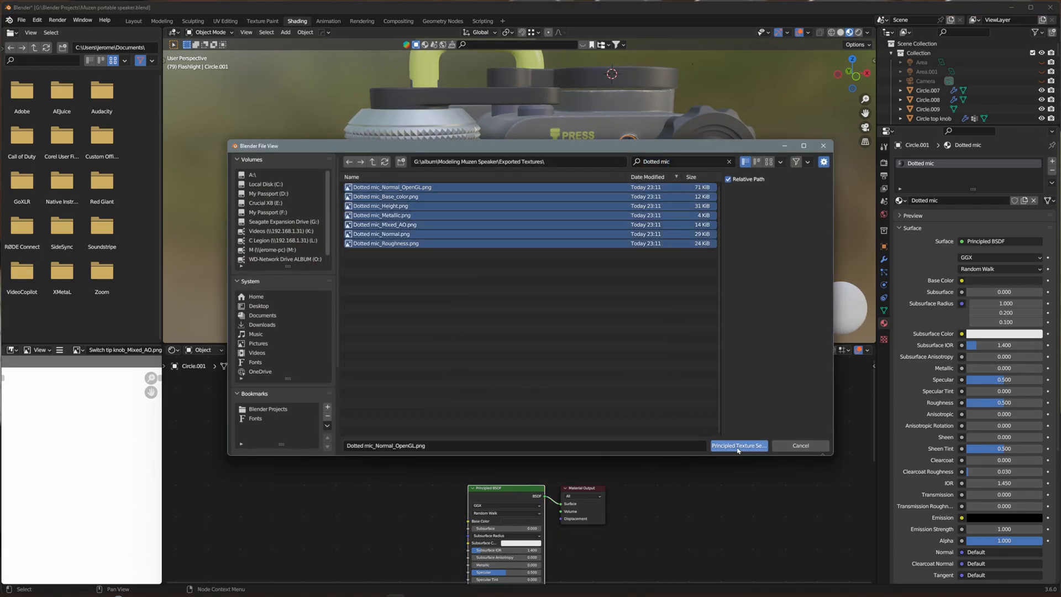
click(738, 445)
- Select the screw below the switch, load its Black Screw front maps with Principled Texture Setup and save the file
click(632, 227)
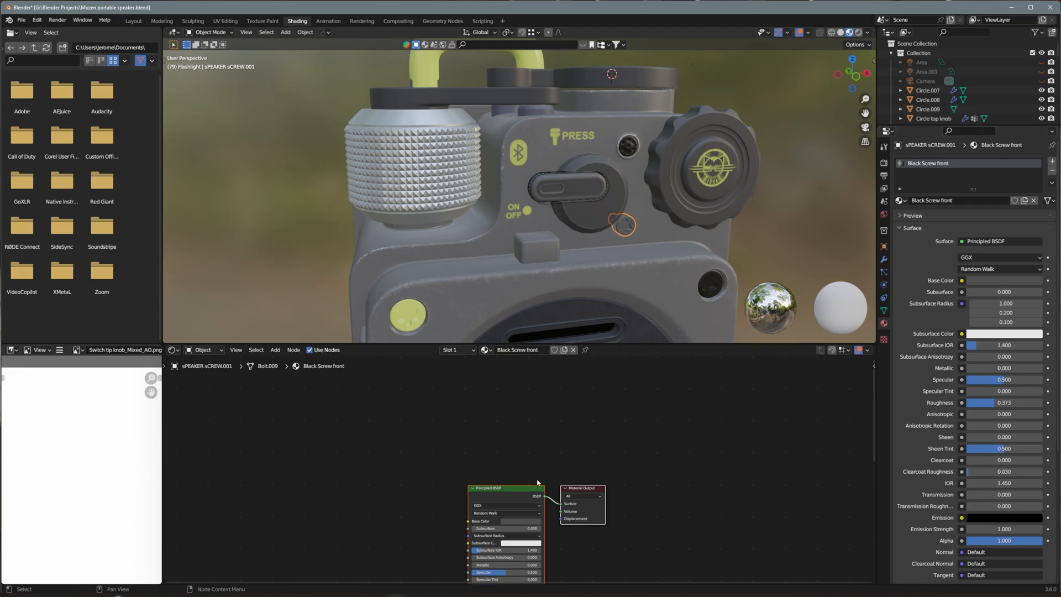
click(504, 489)
key(ctrl+shift+t)
click(654, 162)
text(Black sc)
click(393, 187)
shift+click(386, 243)
click(738, 446)
key(ctrl+s)
- Select the yellow-green speaker corner screw and load the seven Top Handle.001 maps with Principled Texture Setup
click(474, 234)
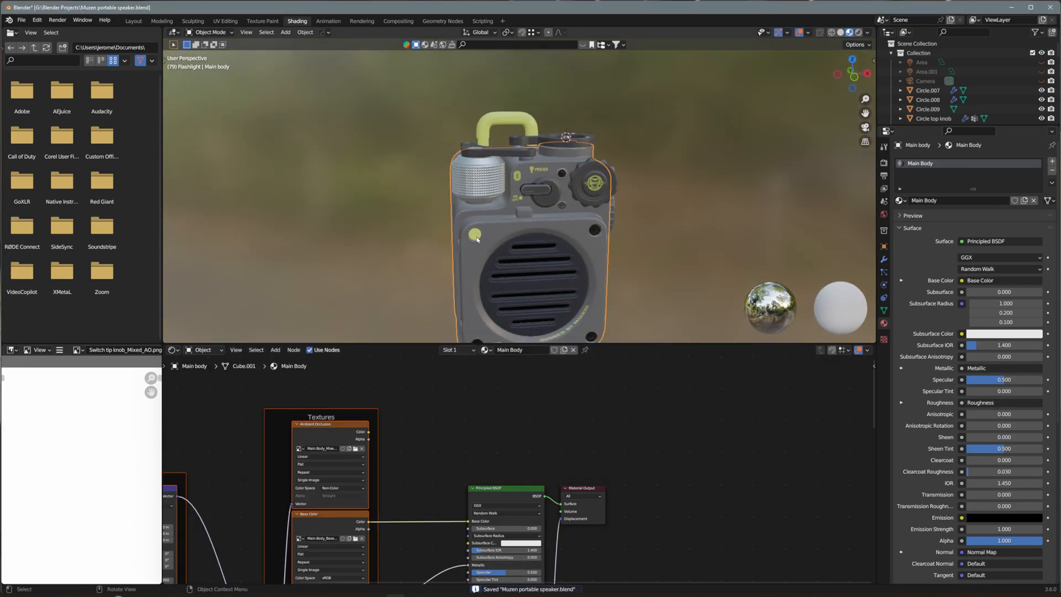
click(503, 488)
key(ctrl+shift+t)
click(702, 162)
text(Top Had)
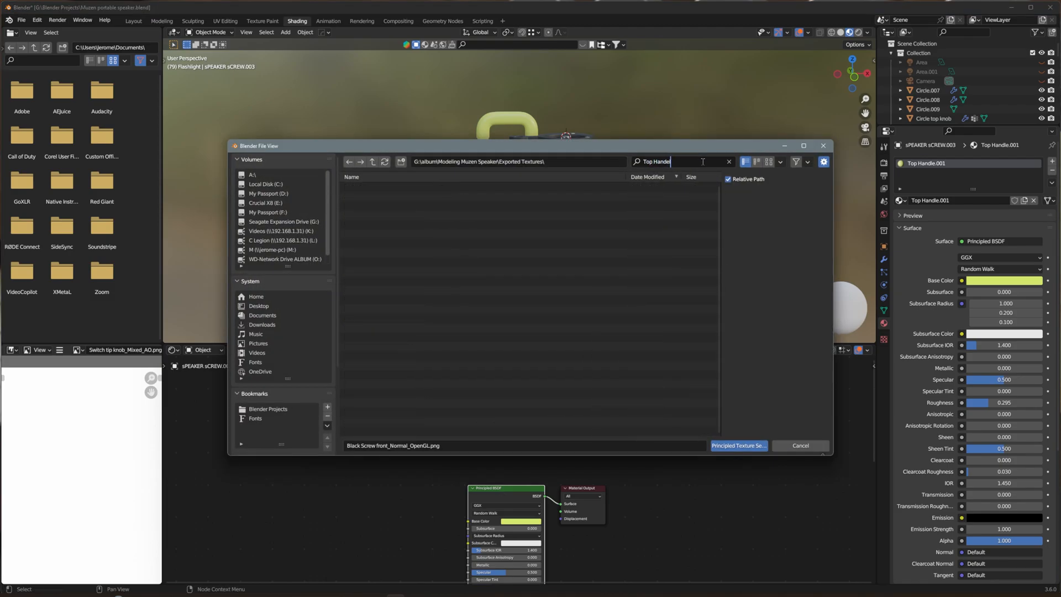
key(BackSpace)
text(ndle.001)
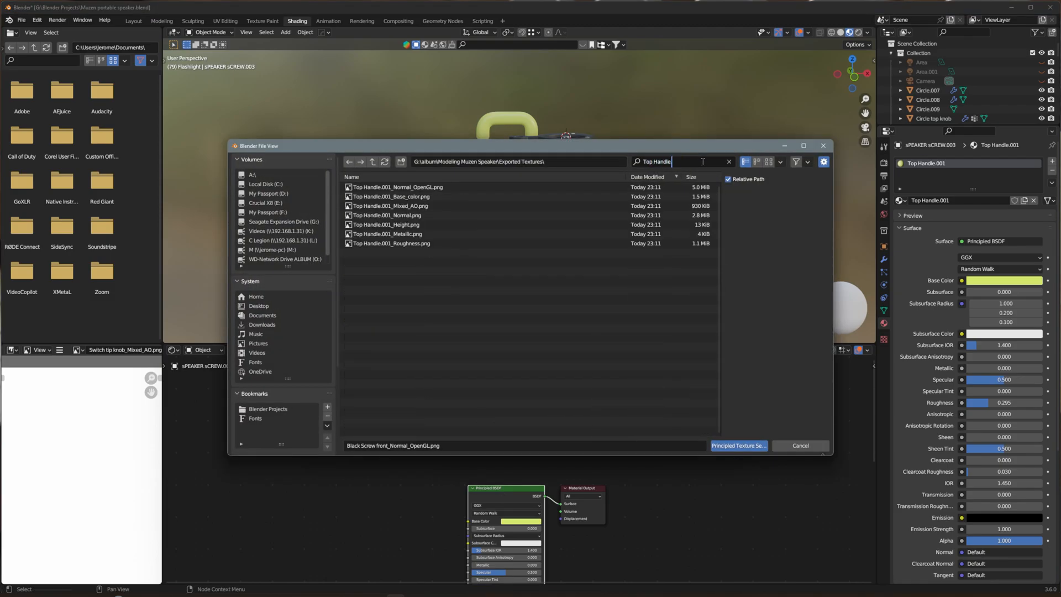
click(458, 188)
shift+click(442, 243)
drag(616, 151, 608, 173)
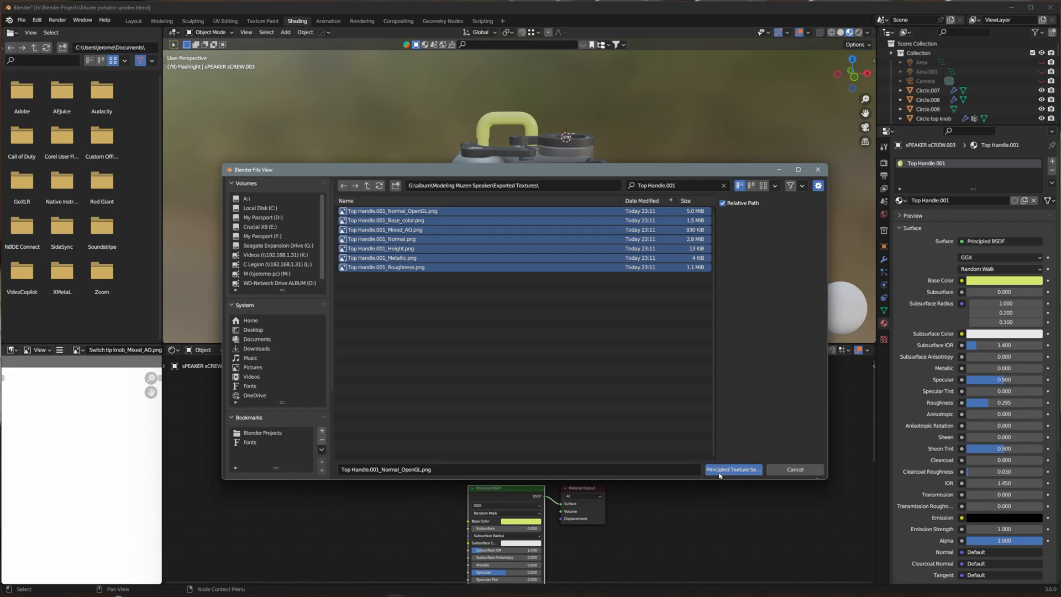
click(720, 473)
- Select the carrying handle and load the seven unnumbered Top Handle maps with Principled Texture Setup
scroll(476, 268, up, 3)
middle_drag(476, 267, 496, 254)
click(494, 101)
click(511, 488)
key(ctrl+shift+t)
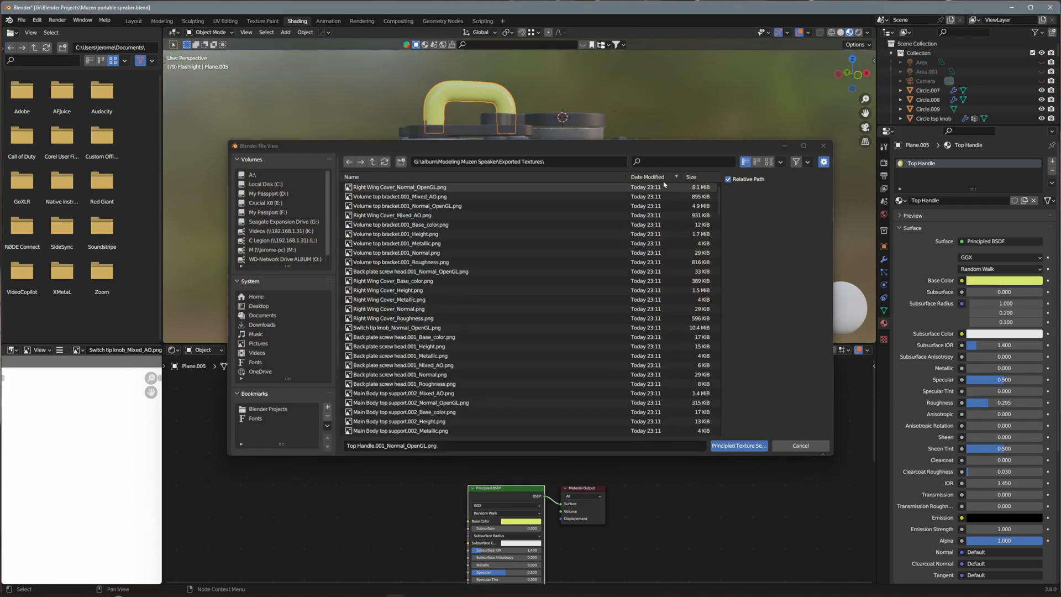
click(674, 161)
text(Top Handle)
click(474, 191)
click(396, 313)
shift+click(403, 255)
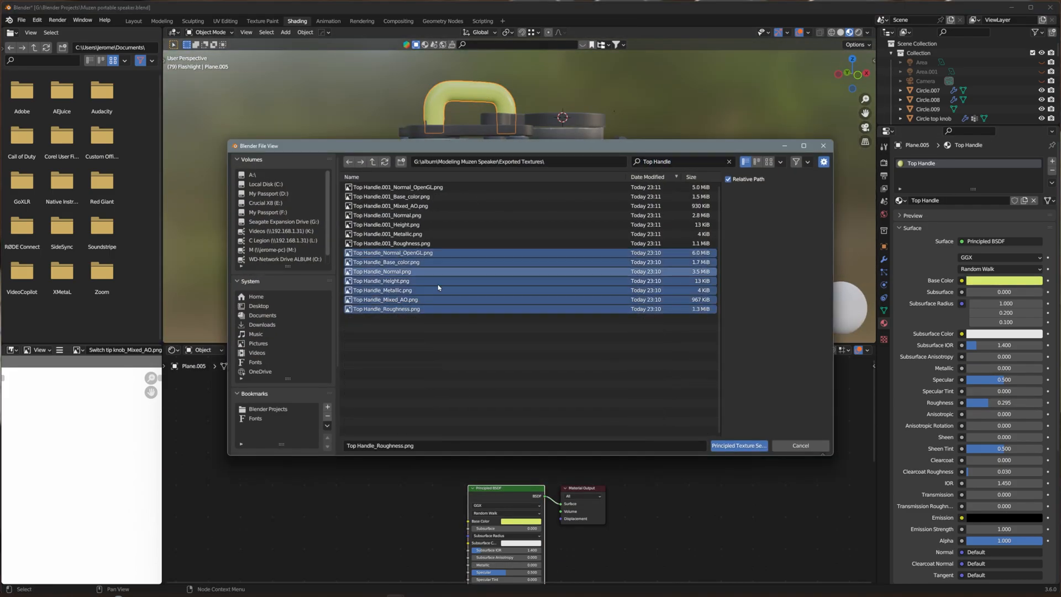
click(738, 446)
- Select the large slotted screw on the bracket, load its Big Stainless Screw Head maps with Principled Texture Setup and save the file
middle_drag(497, 132, 524, 127)
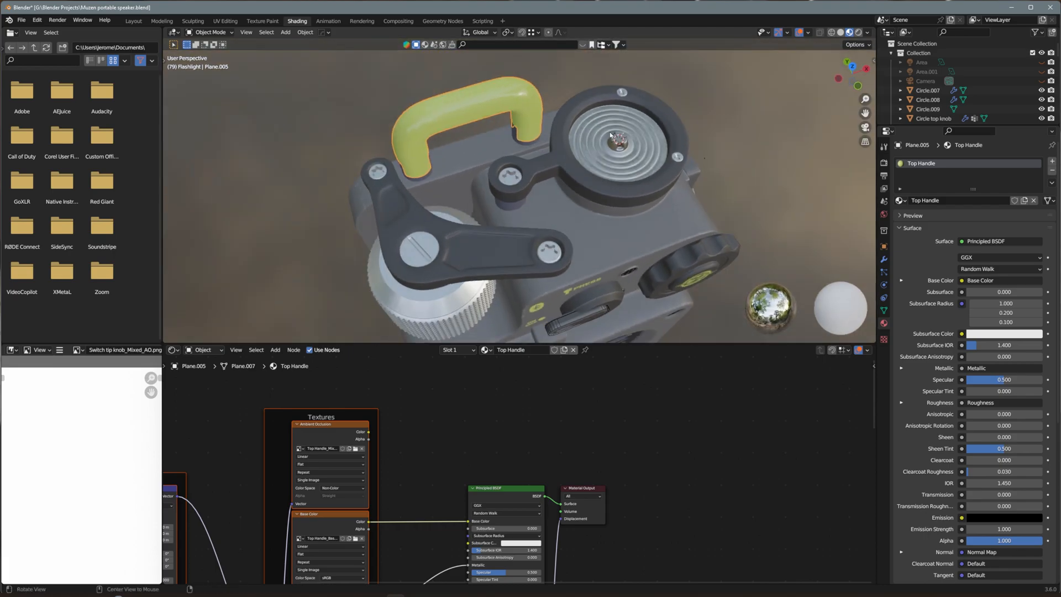
click(420, 251)
click(511, 493)
key(ctrl+shift+t)
click(677, 161)
text(Big Stainless)
double_click(513, 189)
key(ctrl+shift+t)
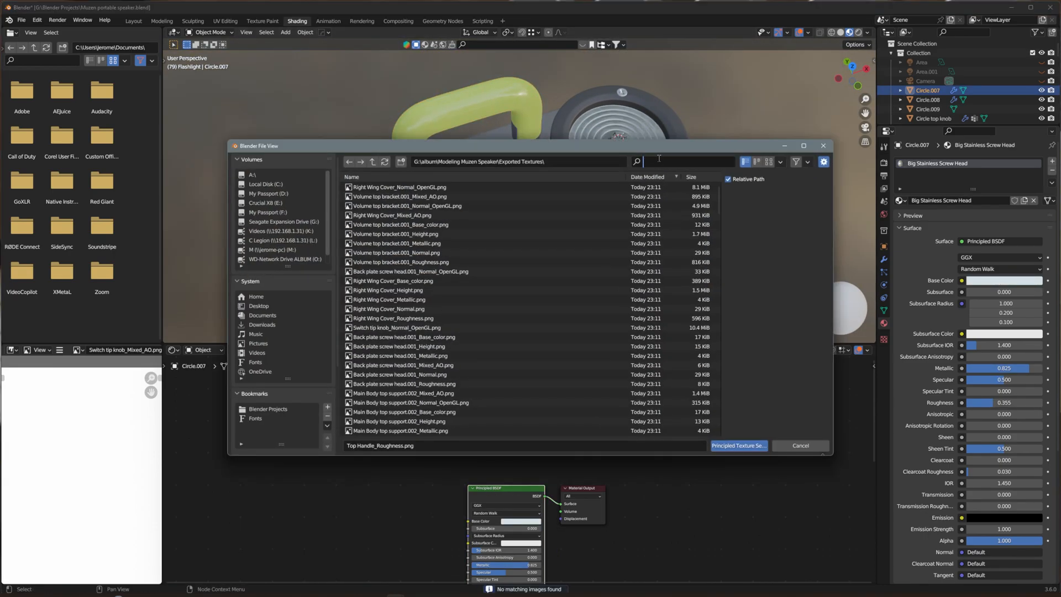
click(398, 198)
shift+click(398, 243)
click(738, 446)
middle_drag(438, 265, 438, 246)
scroll(437, 249, down, 2)
key(ctrl+s)
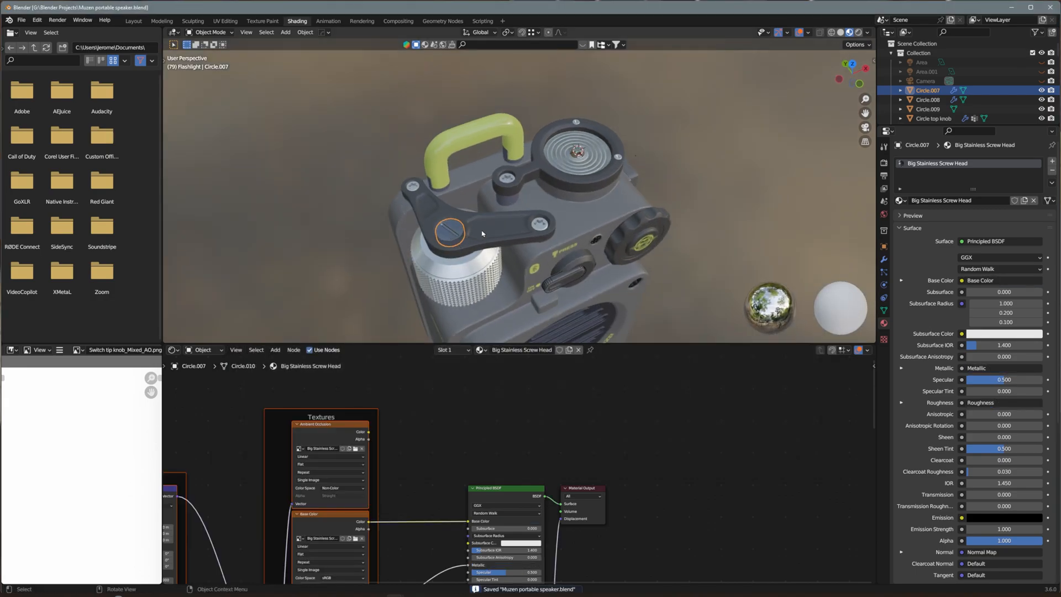
- Switch the render engine to Cycles and show the viewport in rendered shading
scroll(438, 248, down, 2)
click(884, 163)
click(979, 162)
click(976, 193)
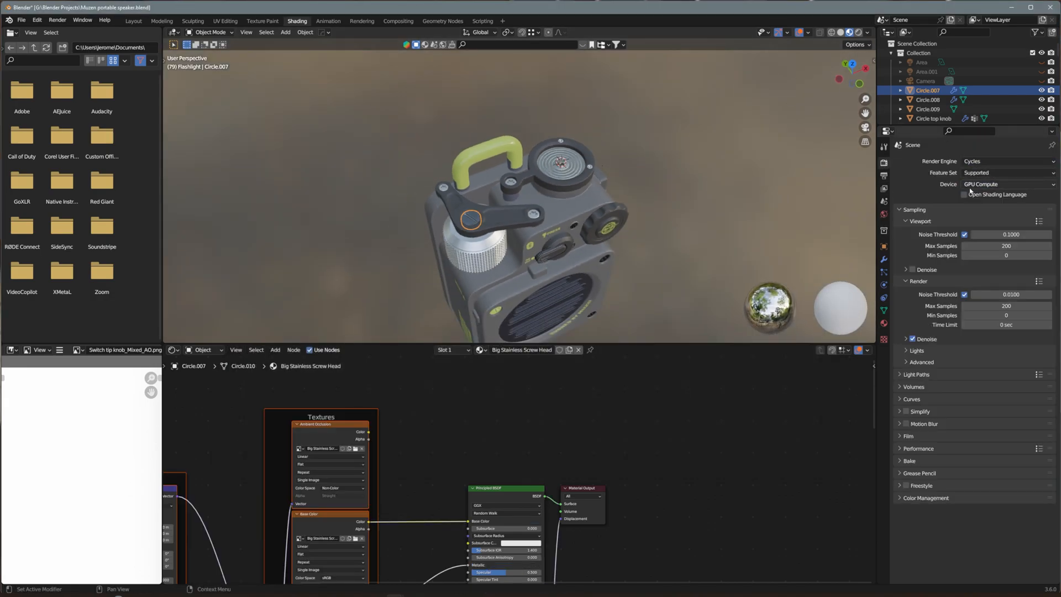
click(858, 32)
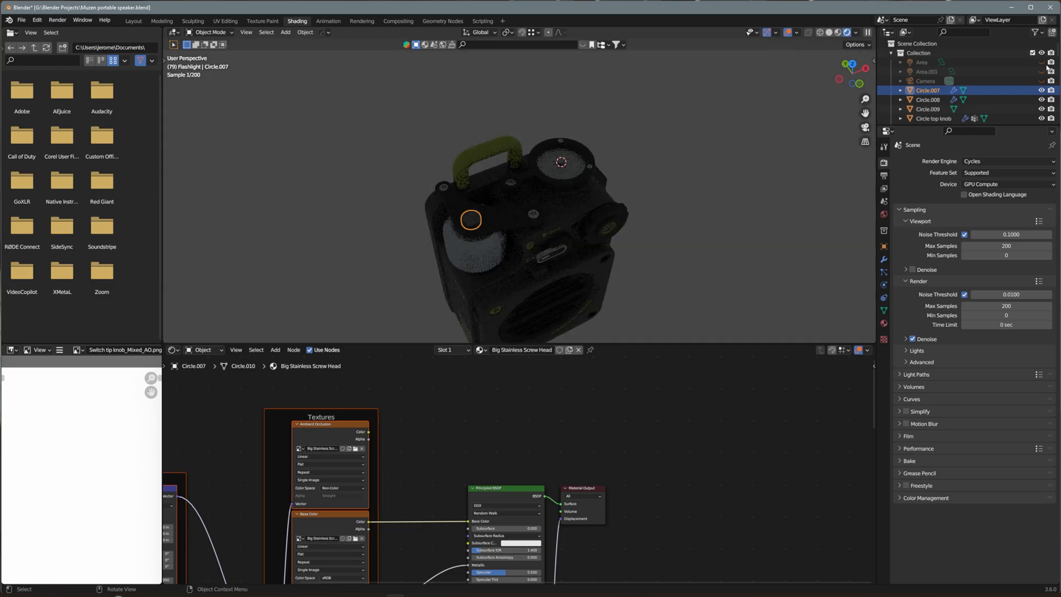
- Unhide both area lights and change the Area light's colour to neutral white
drag(1042, 64, 1041, 72)
click(1005, 62)
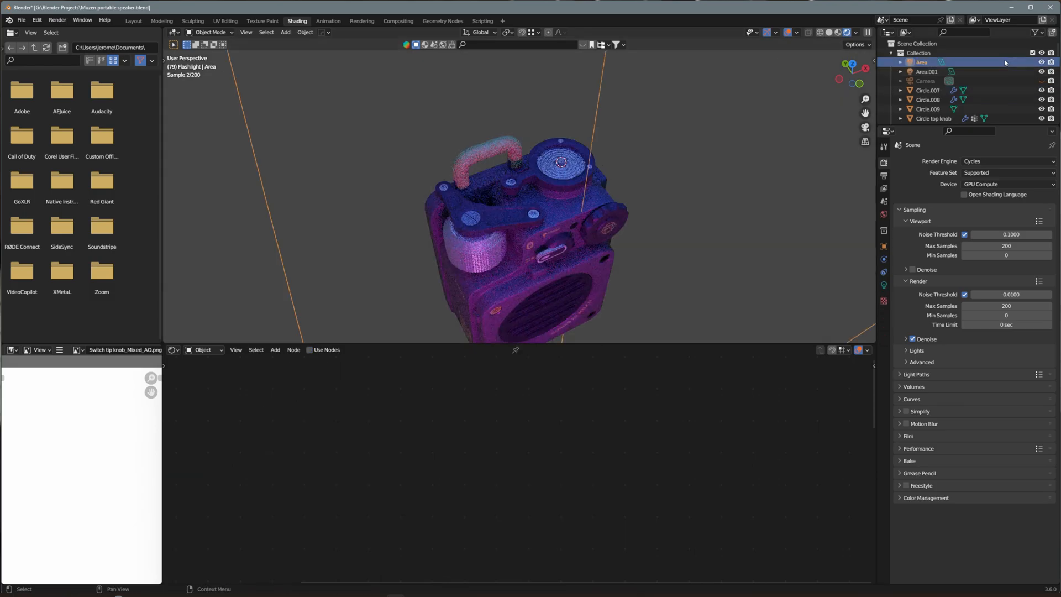
click(883, 285)
click(1004, 214)
click(995, 125)
click(1001, 181)
text(0)
key(Return)
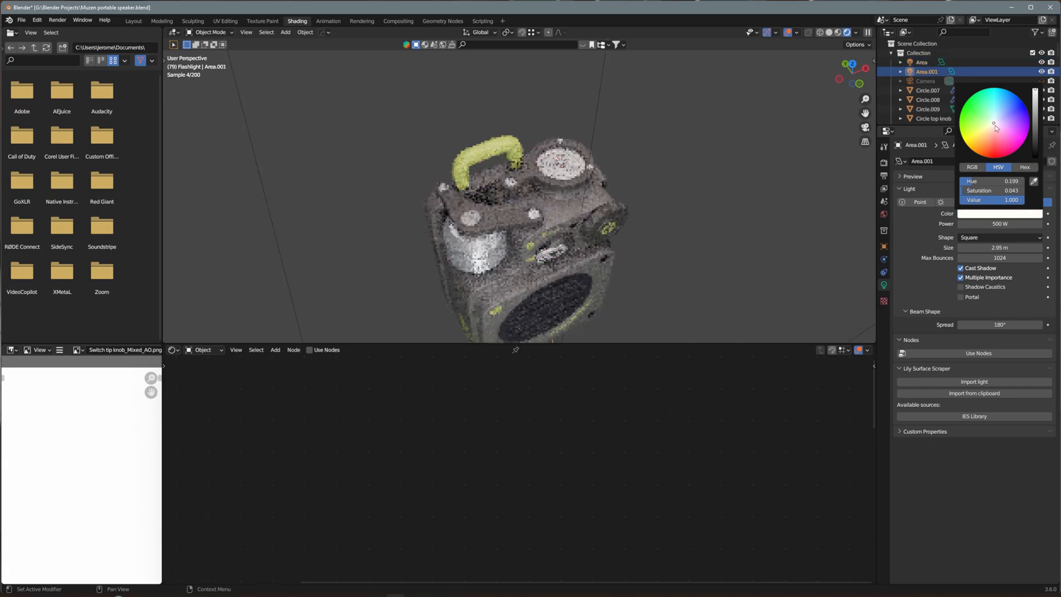
- Set the colour saturation of the Area.001 light to 0
click(1015, 191)
text(0)
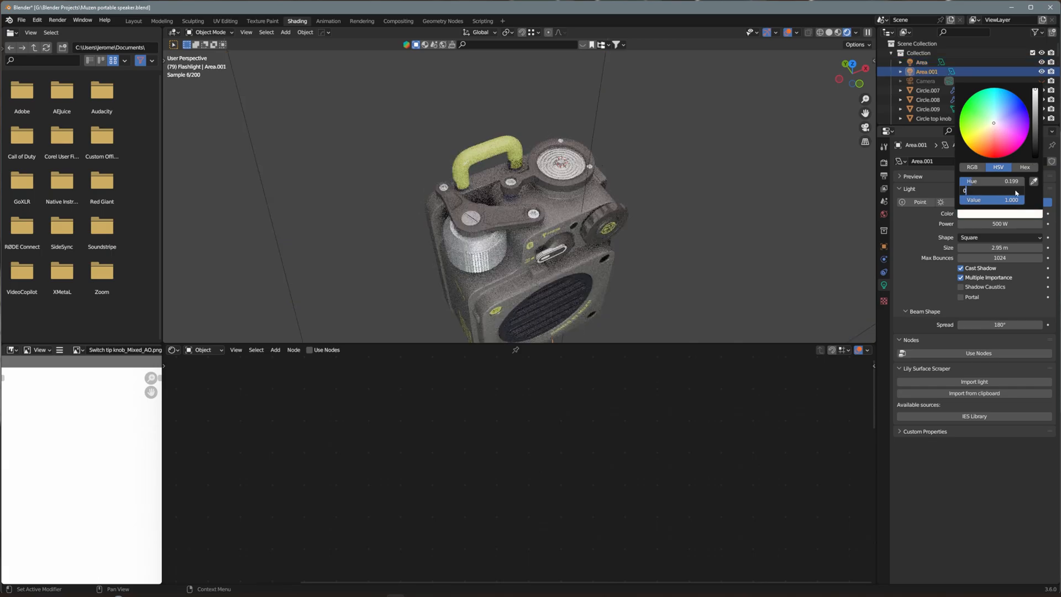
key(Return)
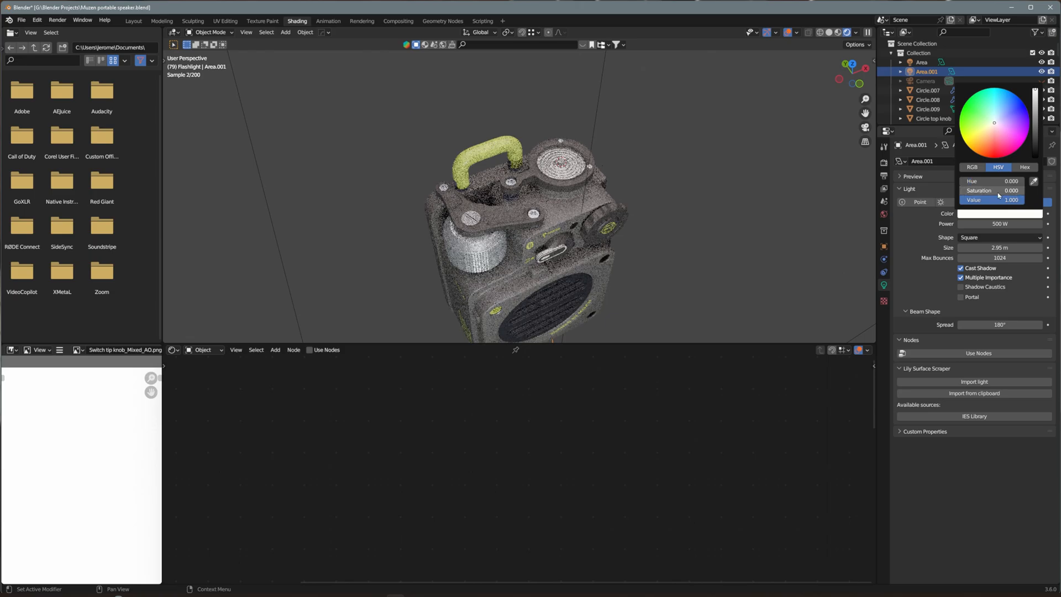
- Unhide and select the Camera, and switch to the camera view
middle_drag(574, 258, 572, 252)
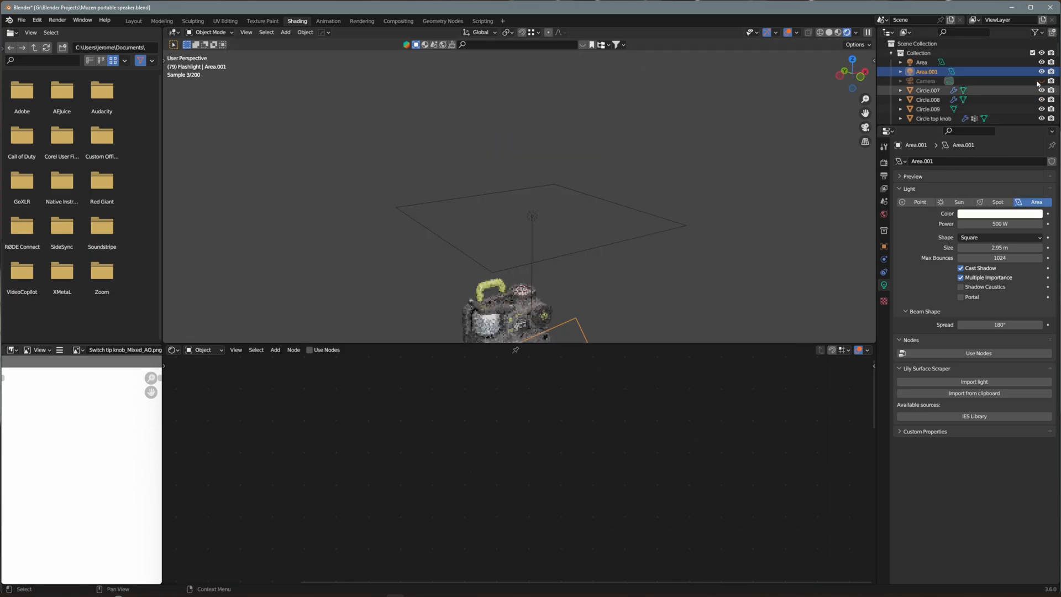
click(1041, 82)
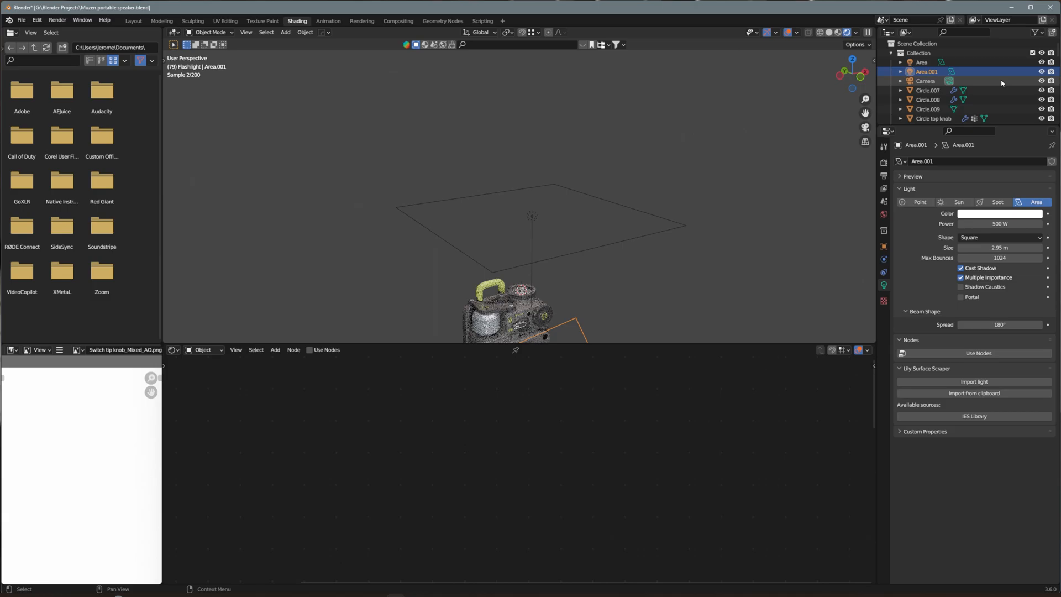
click(1002, 81)
key(KP_0)
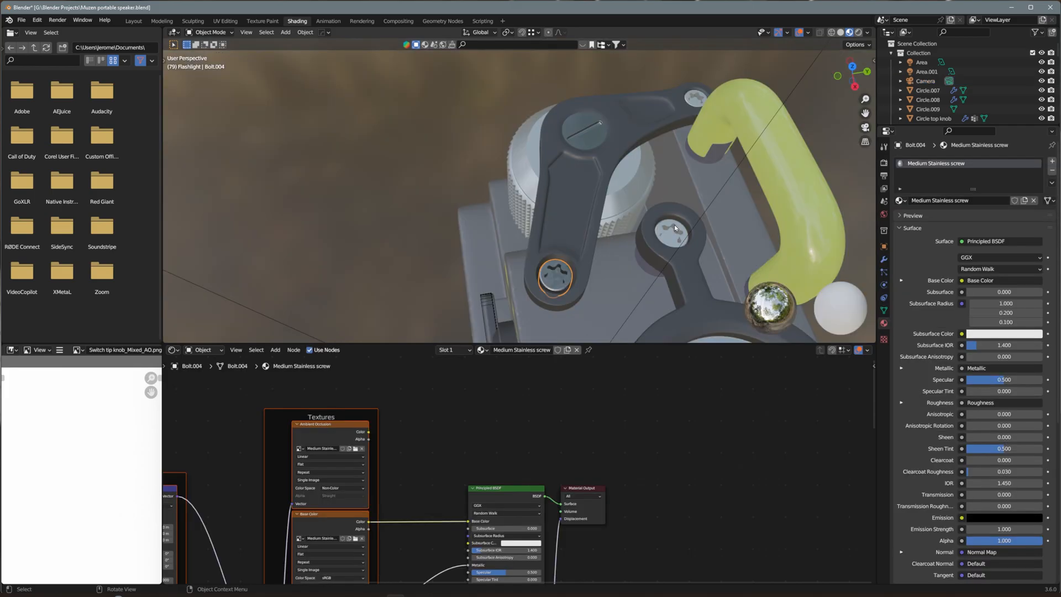
- Load the Small Stainless screw.008 maps onto the bracket screw beside the handle with Principled Texture Setup
key(ctrl+shift+t)
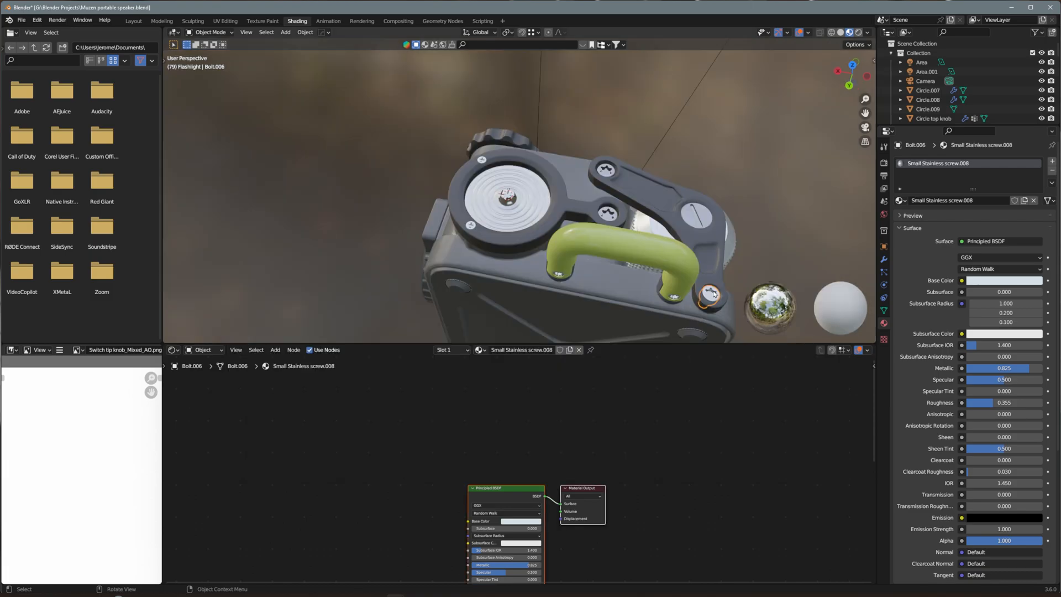
key(ctrl+shift+t)
click(658, 162)
text(Small Stainless screw)
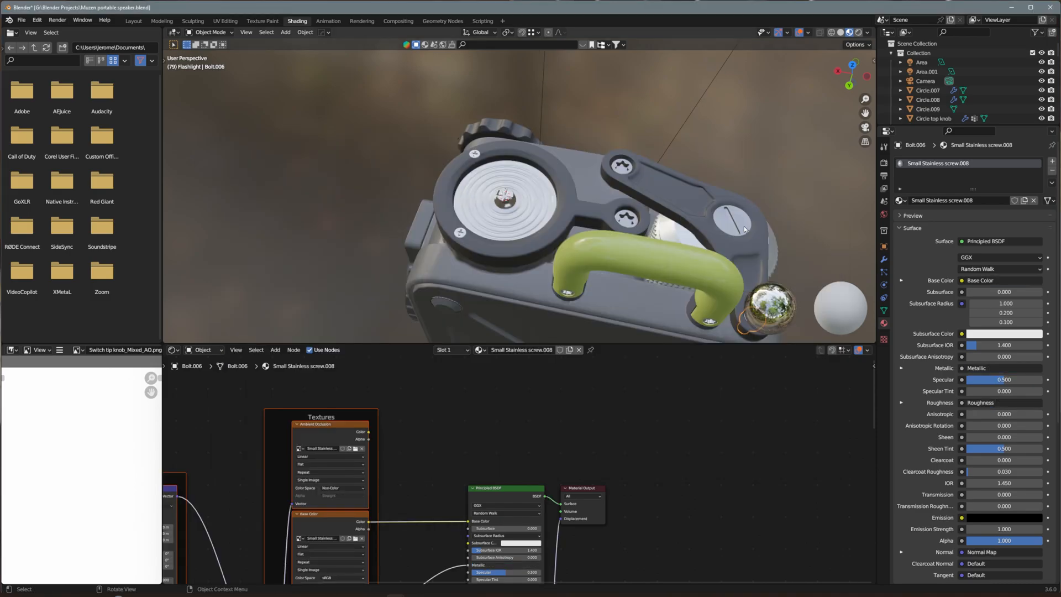
click(745, 229)
middle_drag(744, 229, 589, 197)
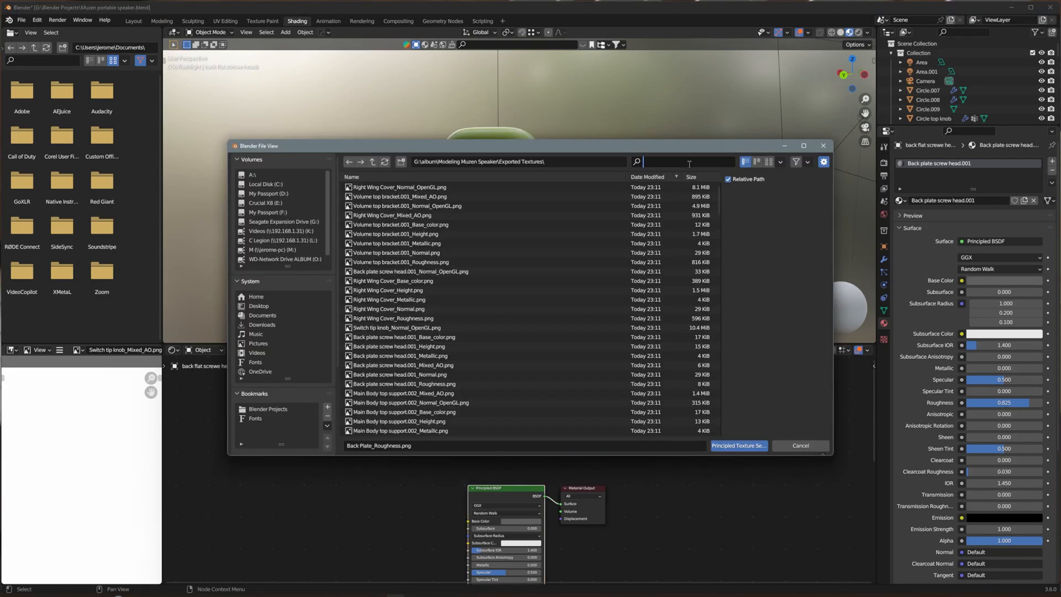
- Load the Back plate screw head.001 maps onto the back plate screw and the Main Body Right Wing maps onto the right wing
click(689, 163)
text(Back plate screw)
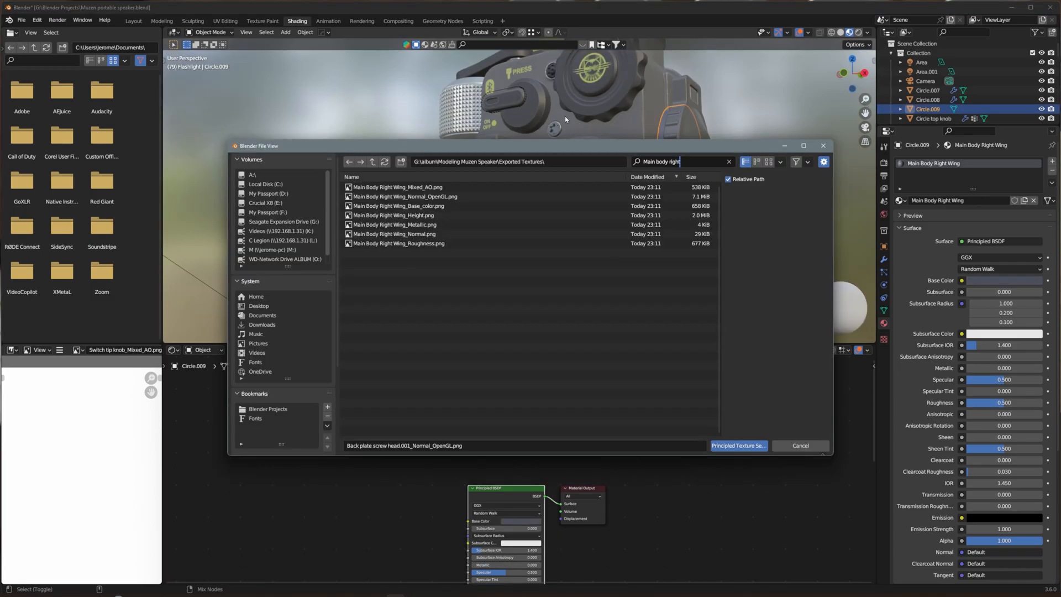
click(498, 188)
click(740, 459)
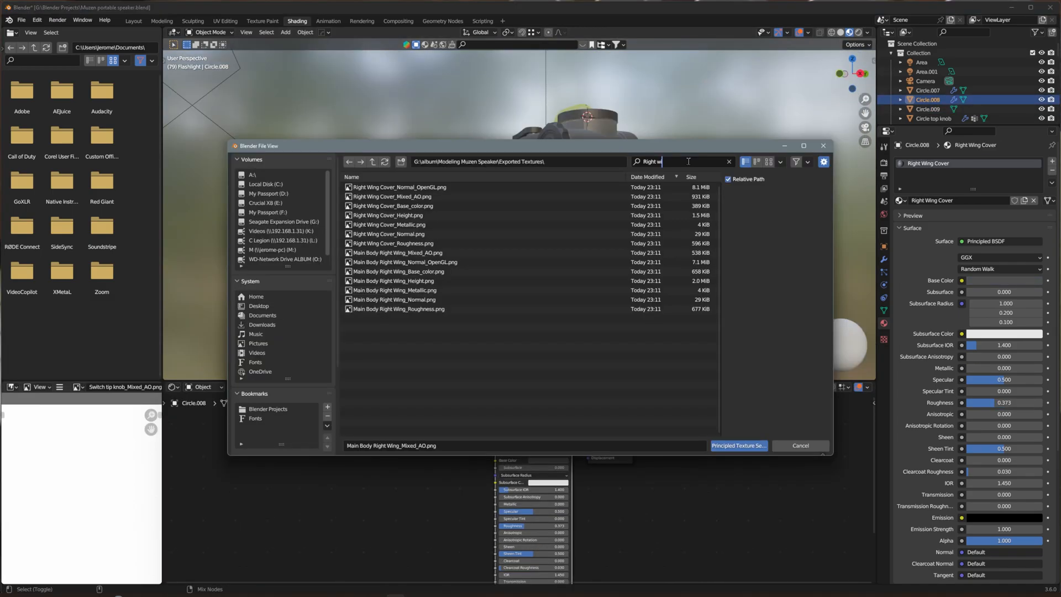
- Load the seven Right Wing Cover maps onto the side cover's material with Principled Texture Setup
text(ng cover)
click(475, 188)
shift+click(459, 243)
click(739, 445)
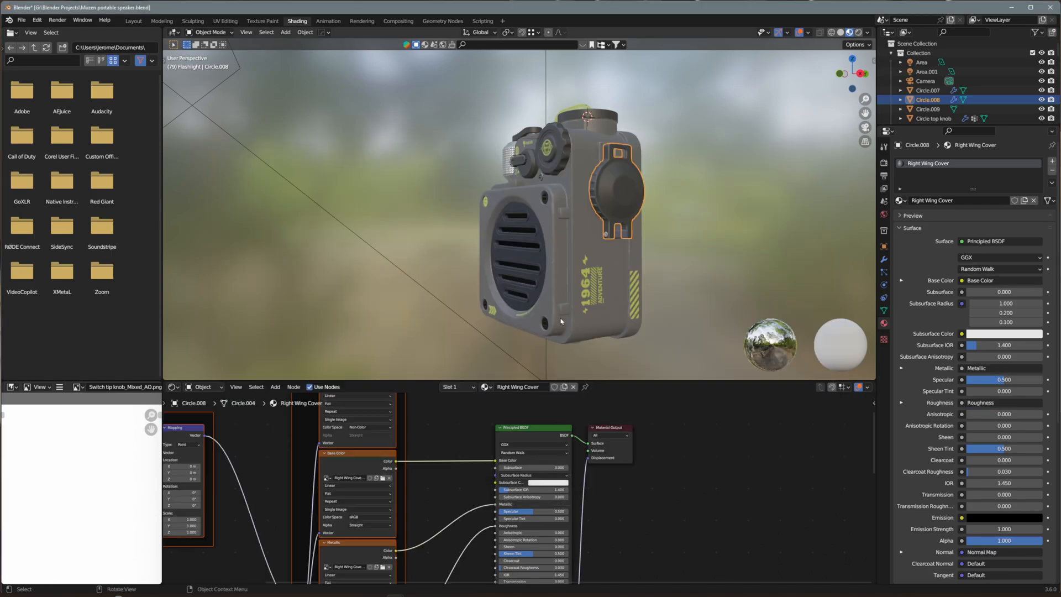
scroll(601, 222, down, 2)
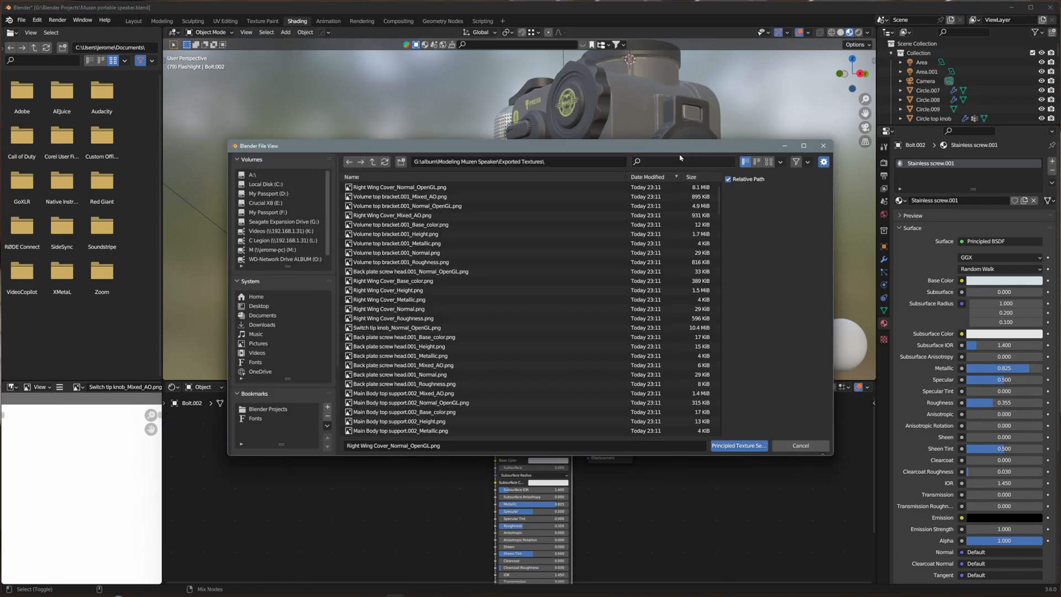
- Load the Stainless screw maps onto the side cover's screw and the Stainless Turn Knob maps onto the textured volume knob
click(680, 159)
text(Stainless screw)
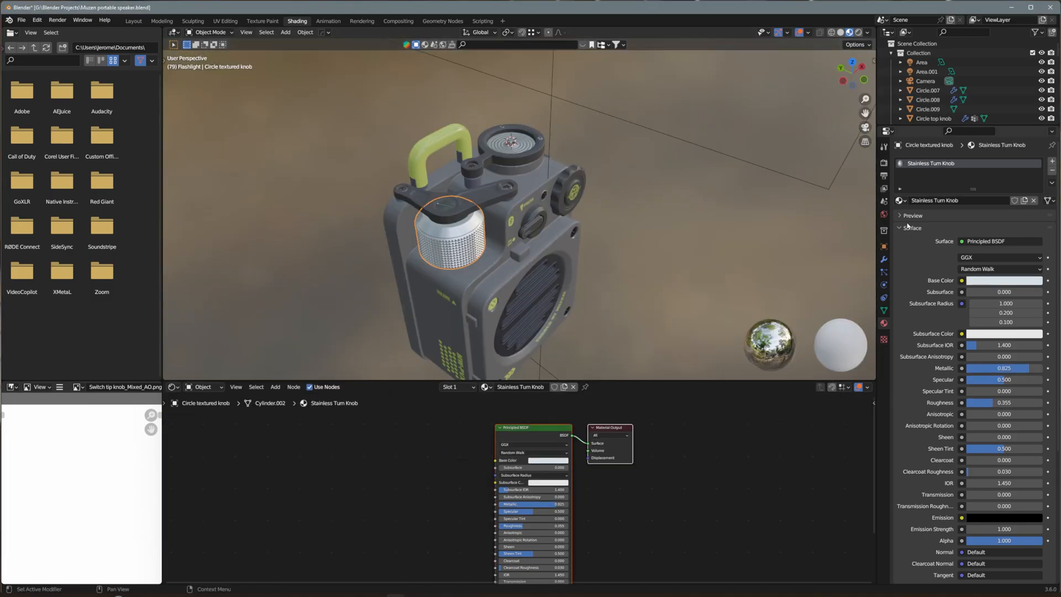
key(ctrl+shift+t)
text(Stainless Turn)
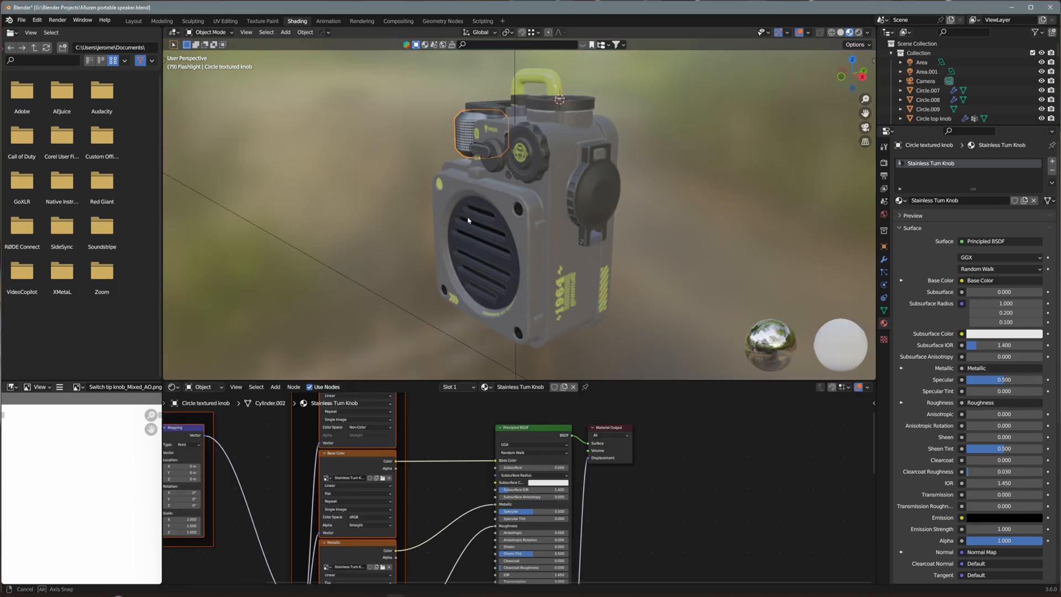
middle_drag(309, 223, 469, 223)
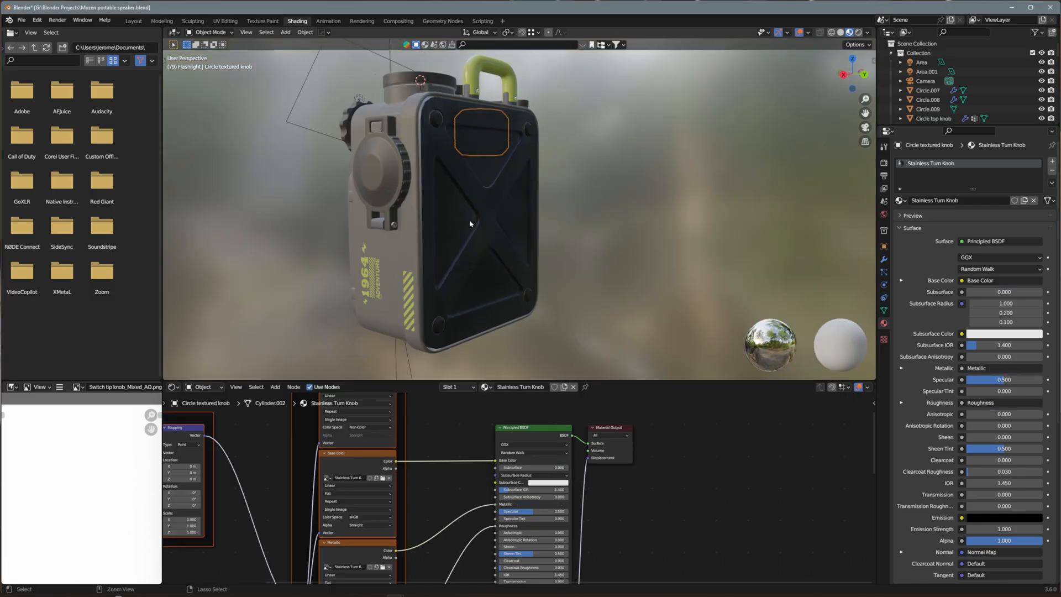